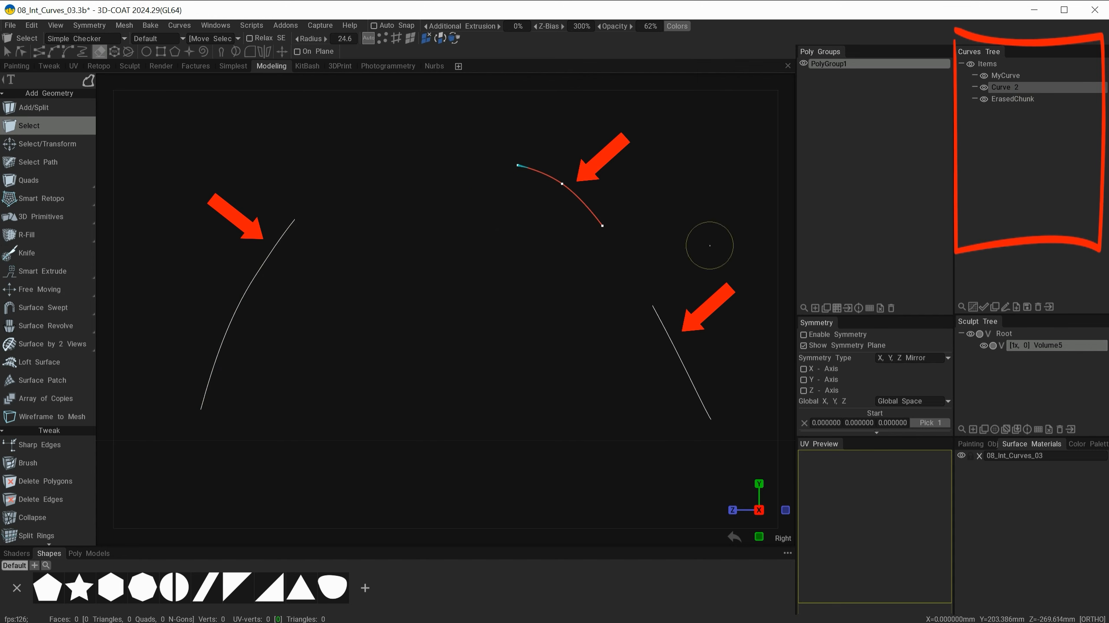
# Select Curve 2 and move its middle point up and to the right with the Transform gizmo.
pyautogui.click(1007, 103)
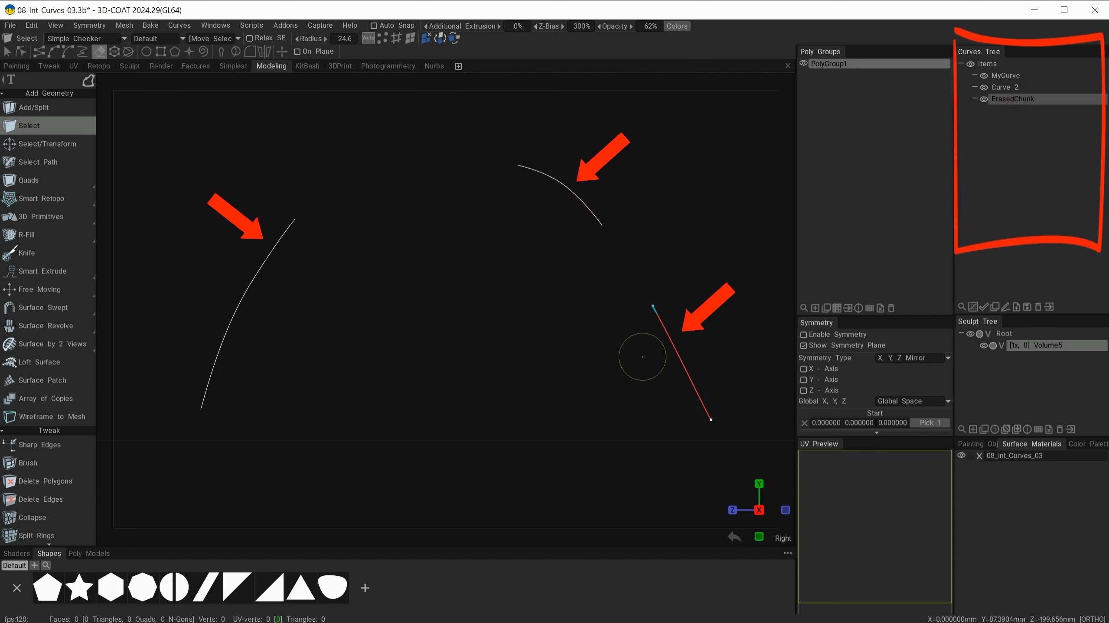
pyautogui.click(1004, 88)
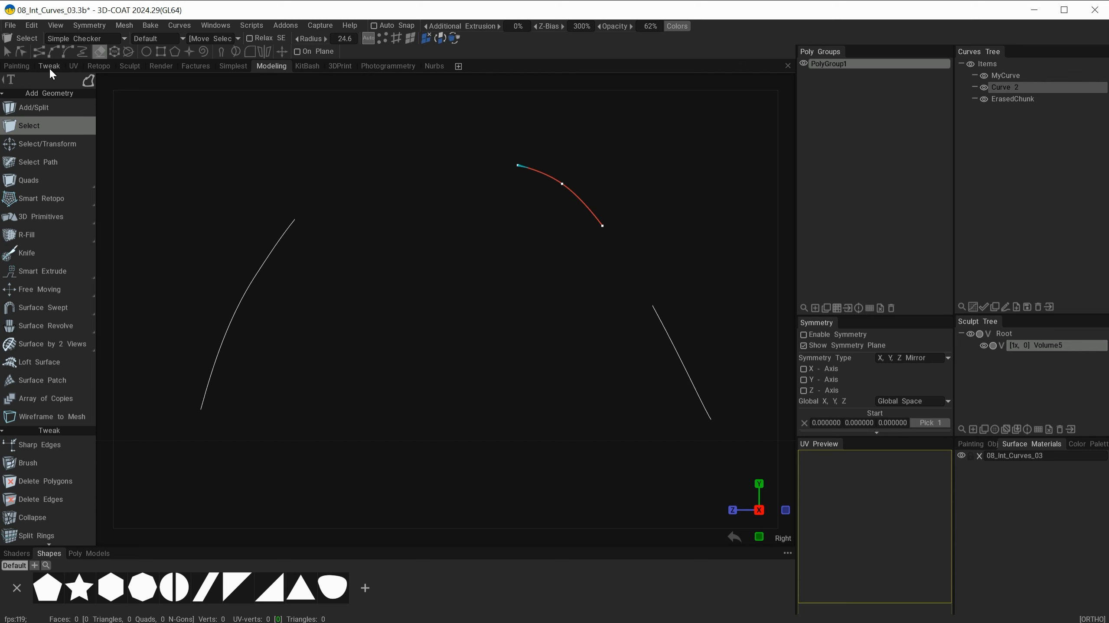
pyautogui.click(25, 51)
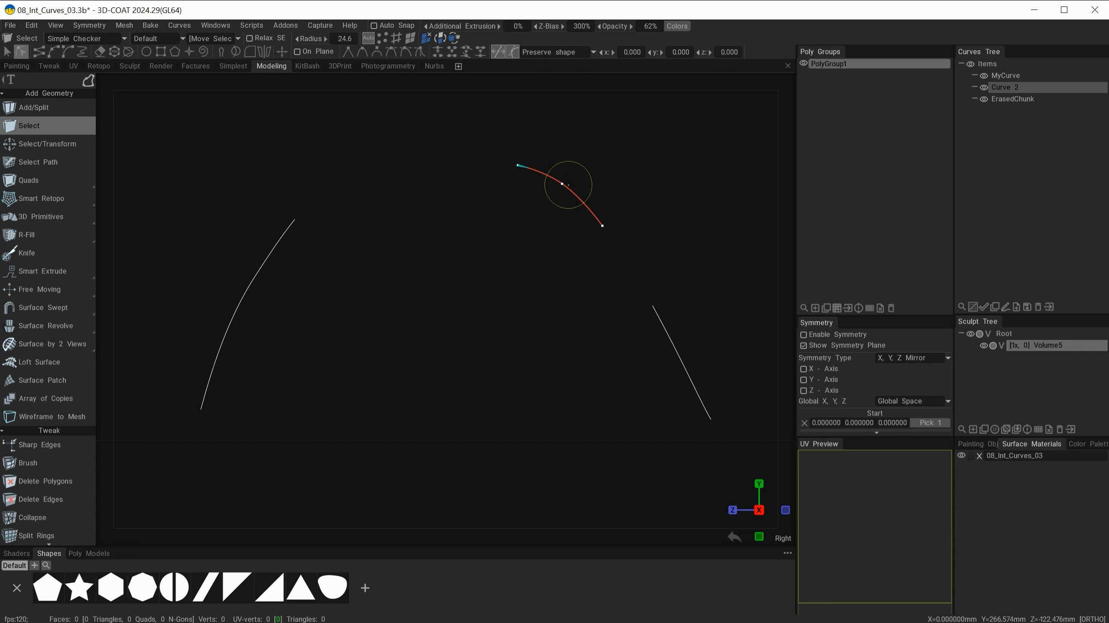
pyautogui.click(562, 185)
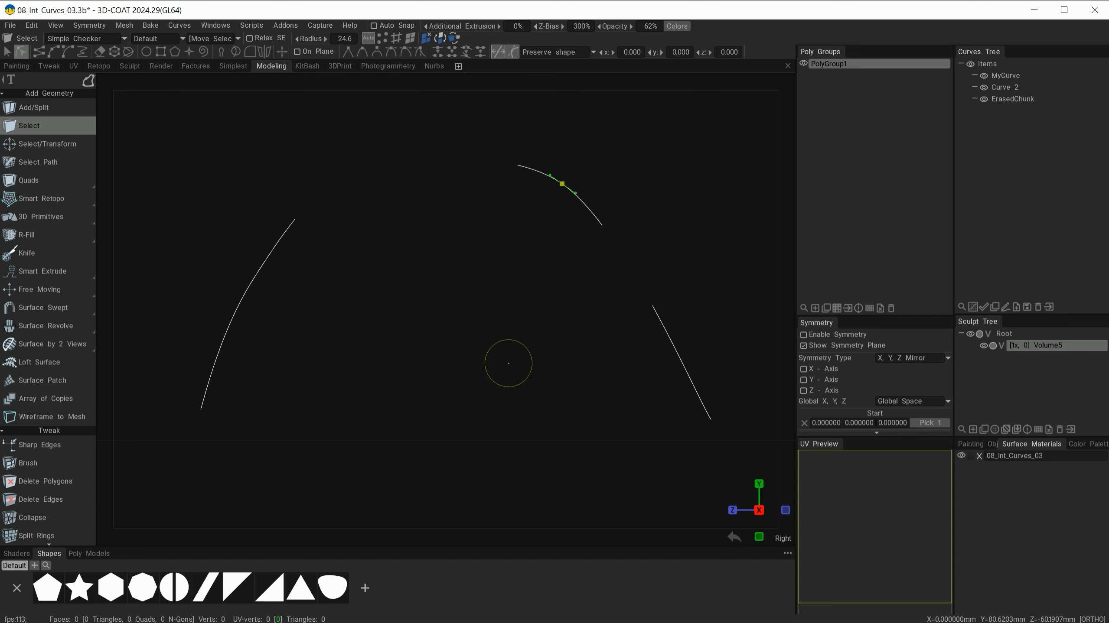
pyautogui.press('space')
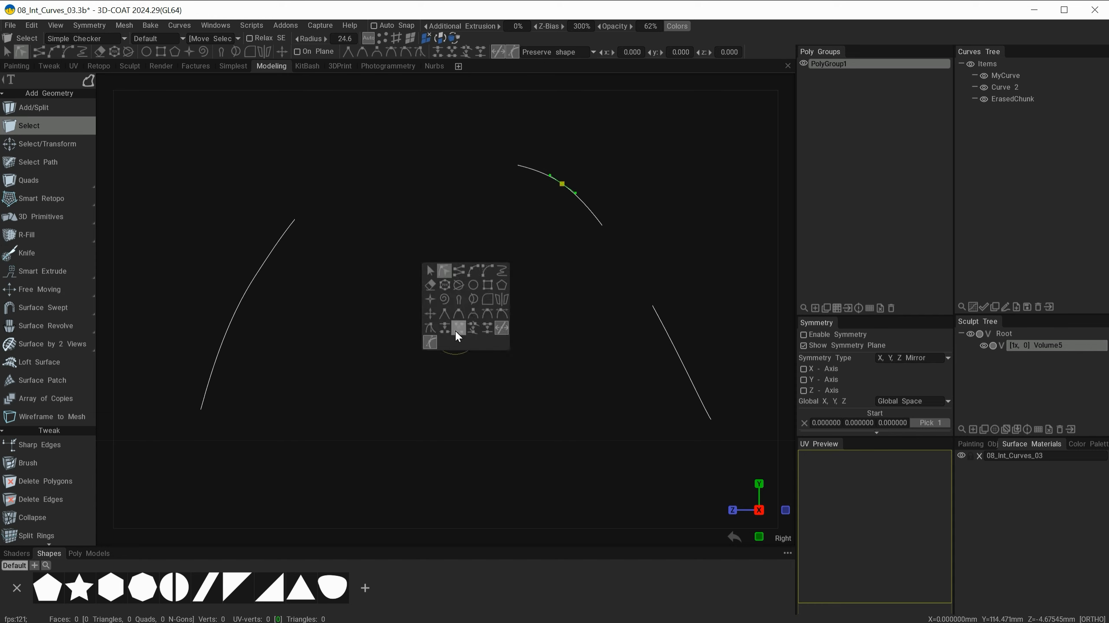
pyautogui.click(434, 313)
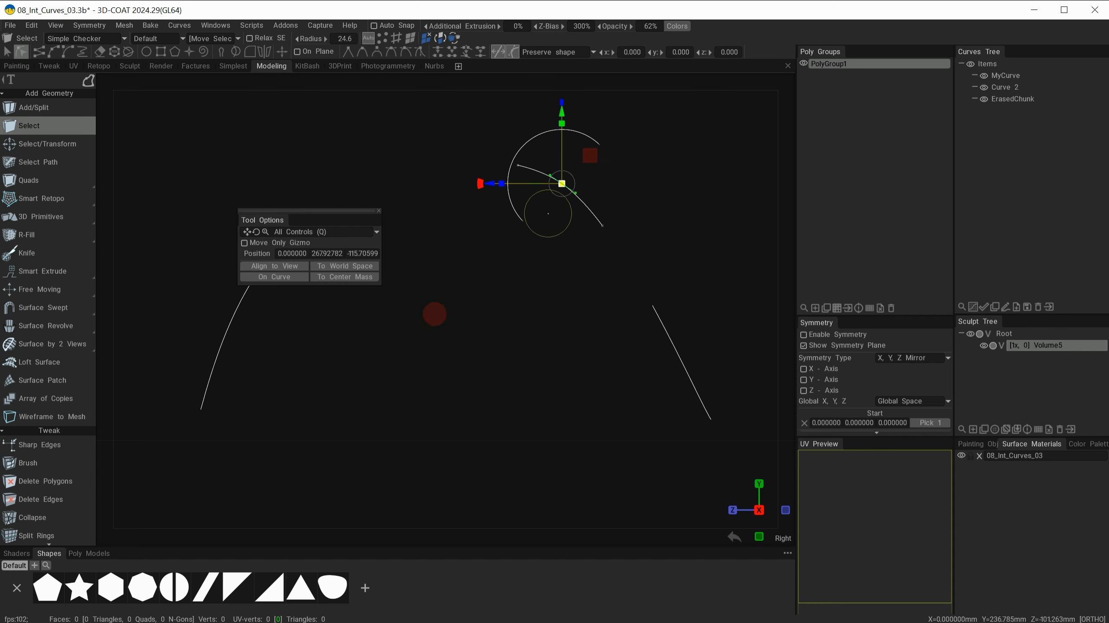
pyautogui.moveTo(569, 179); pyautogui.dragTo(633, 144)
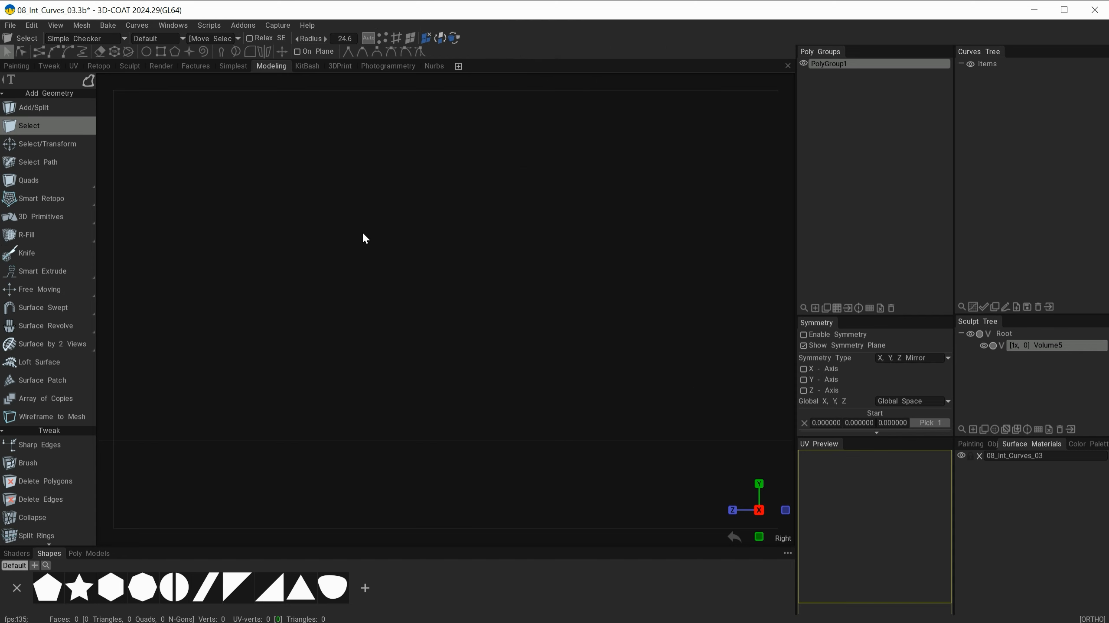
# Bring up the curve tool palette to reach the Circle primitive tool.
pyautogui.press('space')
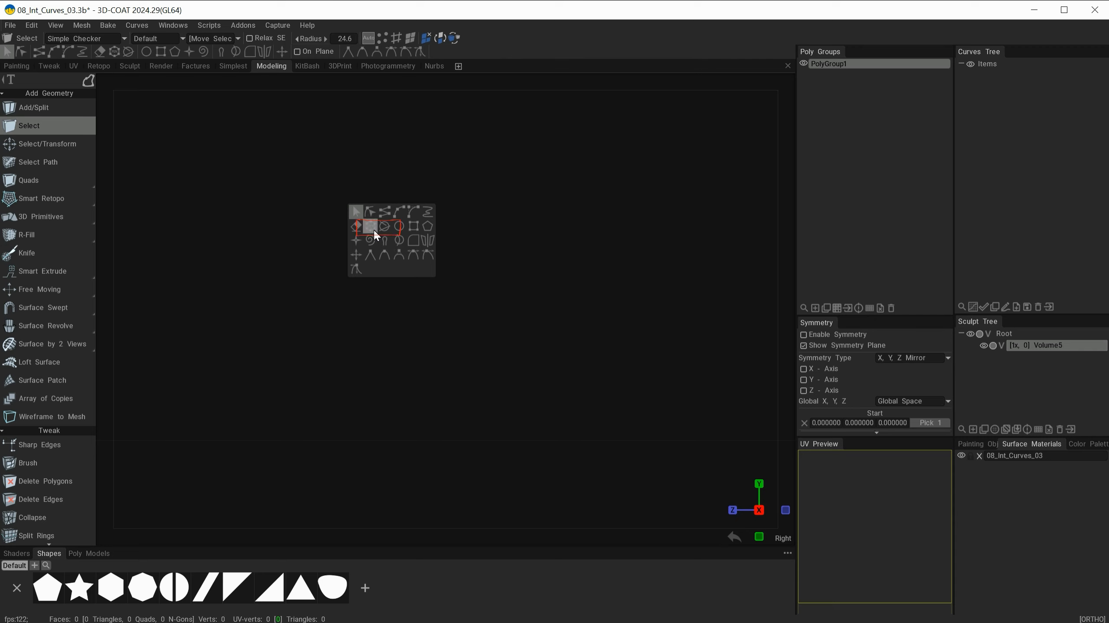
# Draw an ellipse, stretch it wider, and make it a pie with Angle 3.82 and Angle Start 1.23.
pyautogui.click(399, 226)
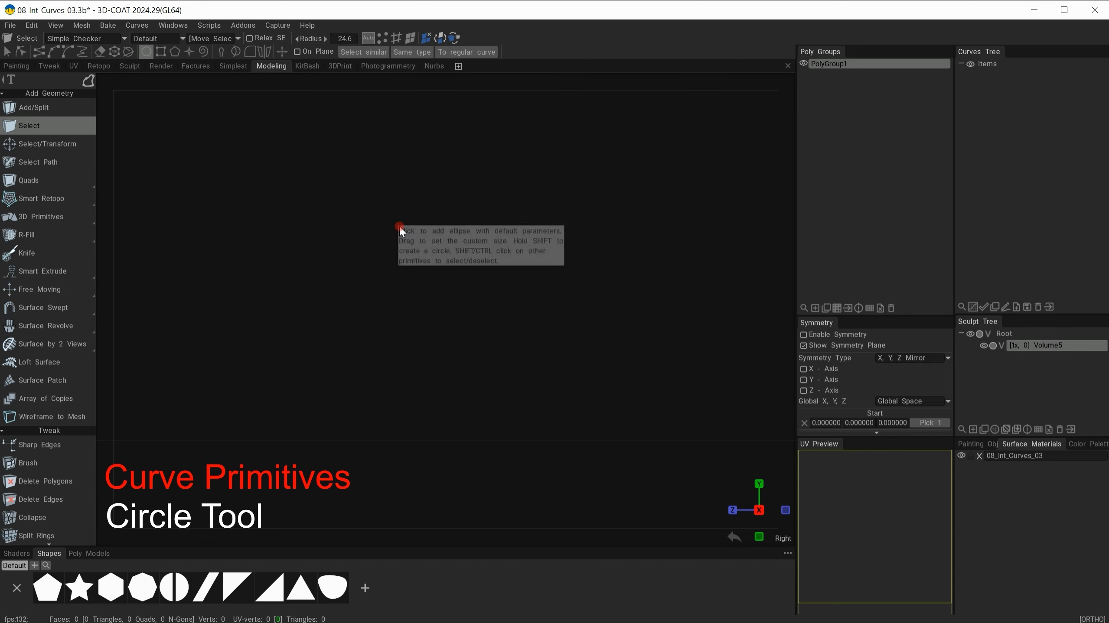
pyautogui.moveTo(277, 220); pyautogui.dragTo(164, 129)
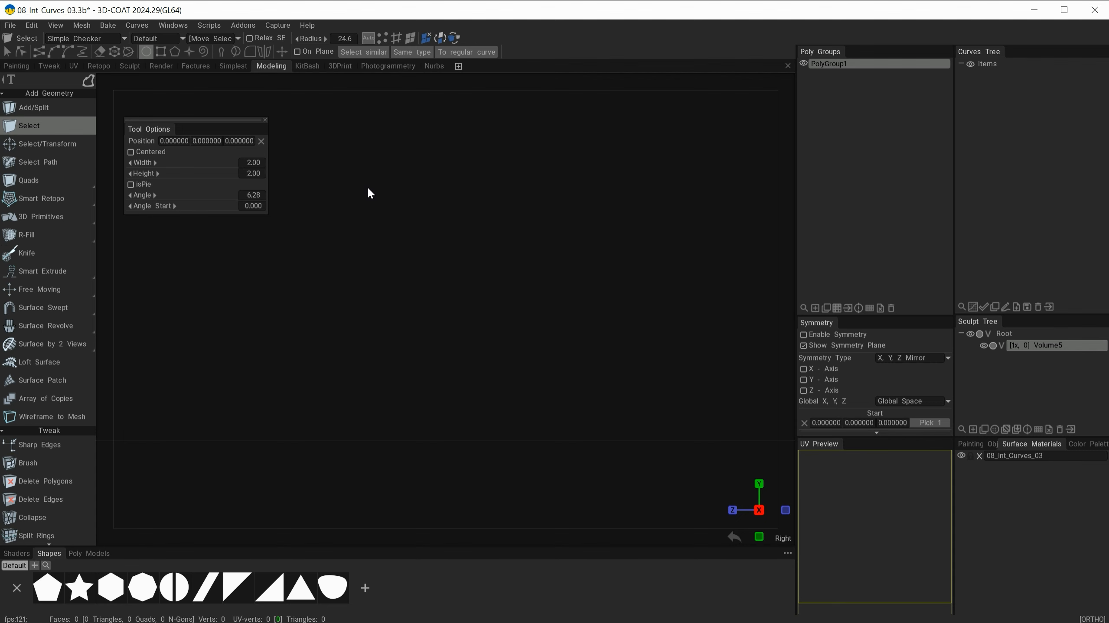
pyautogui.moveTo(368, 188)
pyautogui.mouseDown()
pyautogui.moveTo(418, 245)
pyautogui.moveTo(434, 286)
pyautogui.moveTo(498, 317)
pyautogui.moveTo(621, 448)
pyautogui.moveTo(532, 380)
pyautogui.moveTo(574, 385)
pyautogui.moveTo(572, 399)
pyautogui.moveTo(466, 300)
pyautogui.moveTo(584, 426)
pyautogui.moveTo(411, 262)
pyautogui.moveTo(586, 416)
pyautogui.moveTo(453, 302)
pyautogui.moveTo(567, 403)
pyautogui.moveTo(495, 344)
pyautogui.mouseUp()
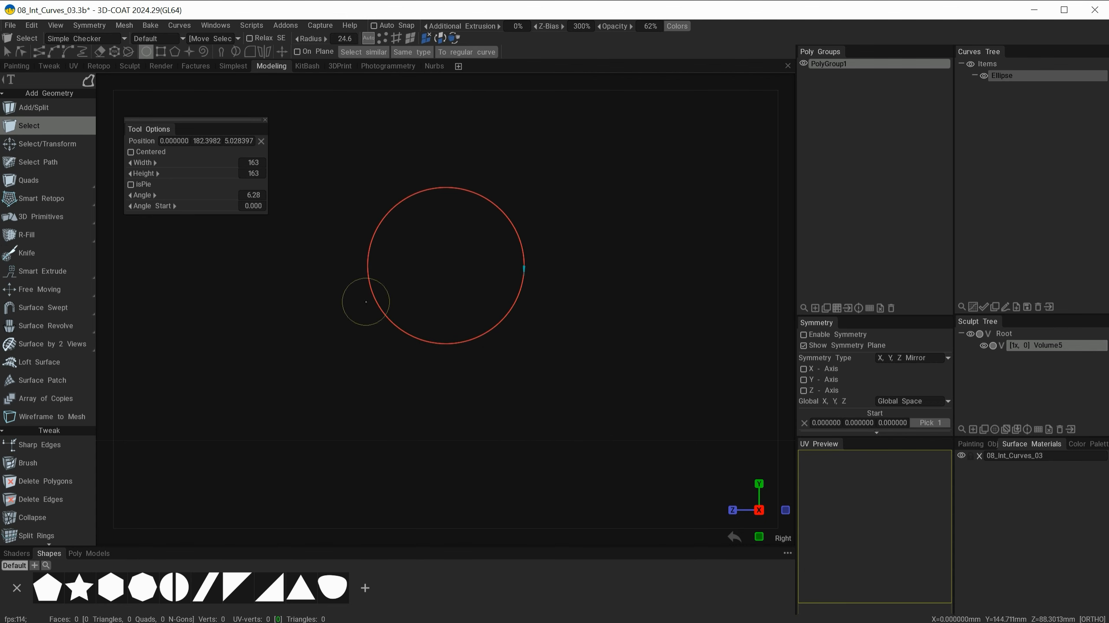
pyautogui.moveTo(185, 123); pyautogui.dragTo(230, 162)
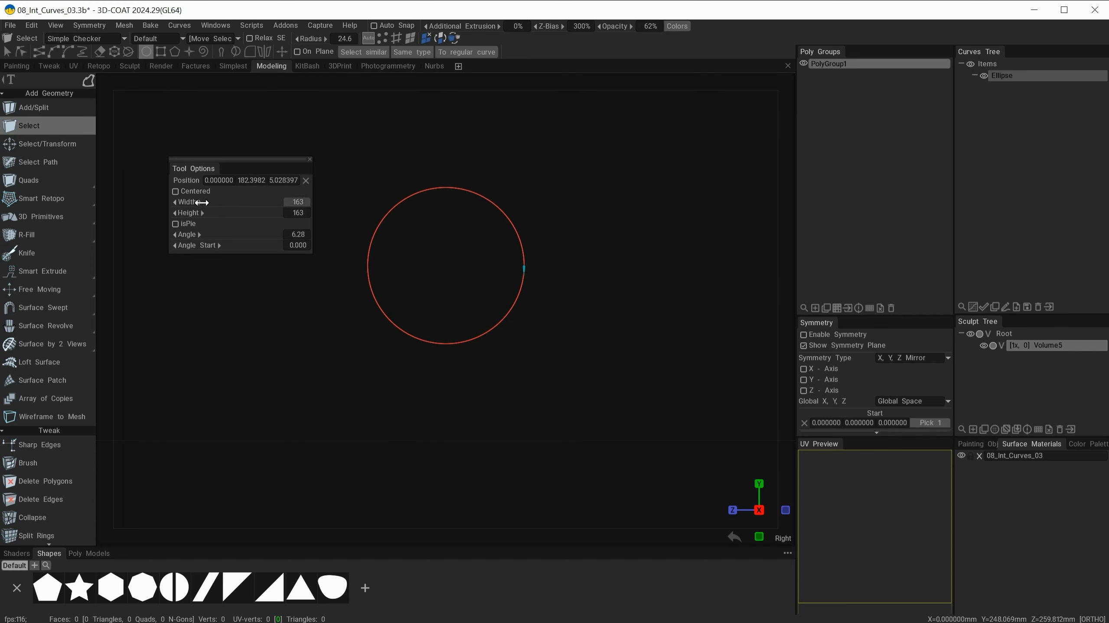
pyautogui.moveTo(198, 199); pyautogui.dragTo(239, 213)
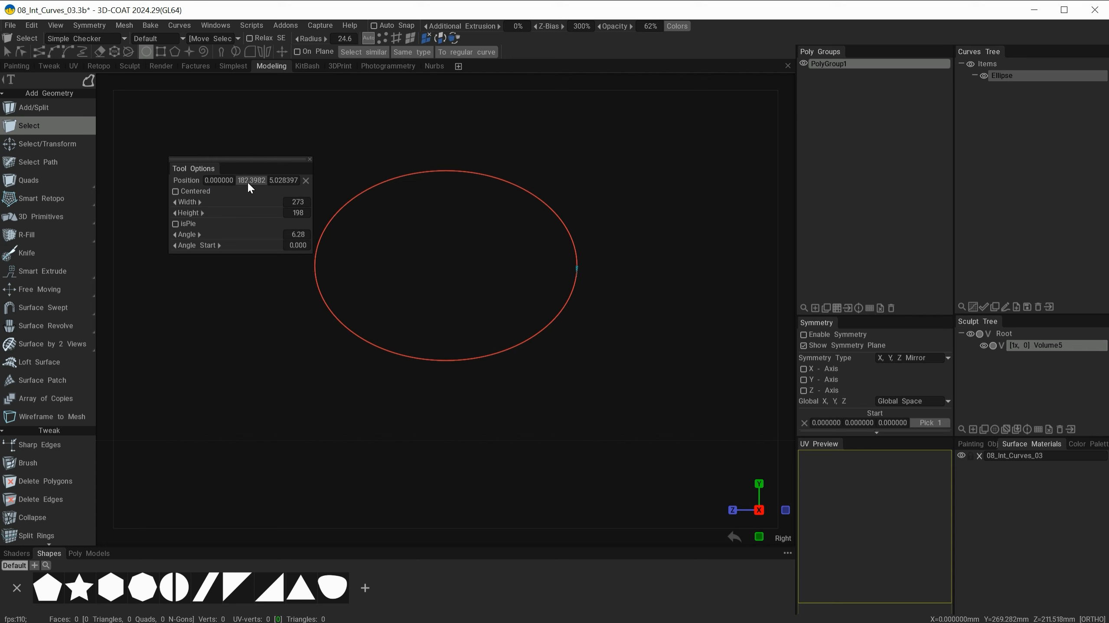
pyautogui.click(175, 224)
pyautogui.moveTo(243, 235)
pyautogui.mouseDown()
pyautogui.moveTo(225, 235)
pyautogui.moveTo(254, 234)
pyautogui.moveTo(236, 236)
pyautogui.moveTo(261, 248)
pyautogui.moveTo(196, 247)
pyautogui.moveTo(243, 245)
pyautogui.moveTo(230, 245)
pyautogui.mouseUp()
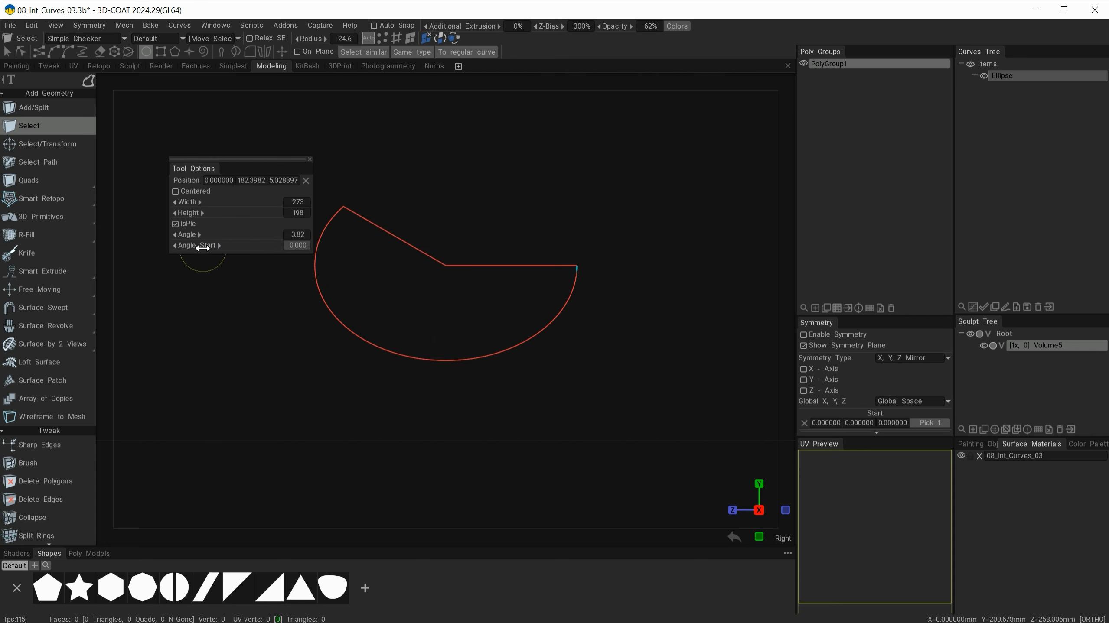
pyautogui.moveTo(197, 243)
pyautogui.mouseDown()
pyautogui.moveTo(228, 244)
pyautogui.moveTo(206, 244)
pyautogui.mouseUp()
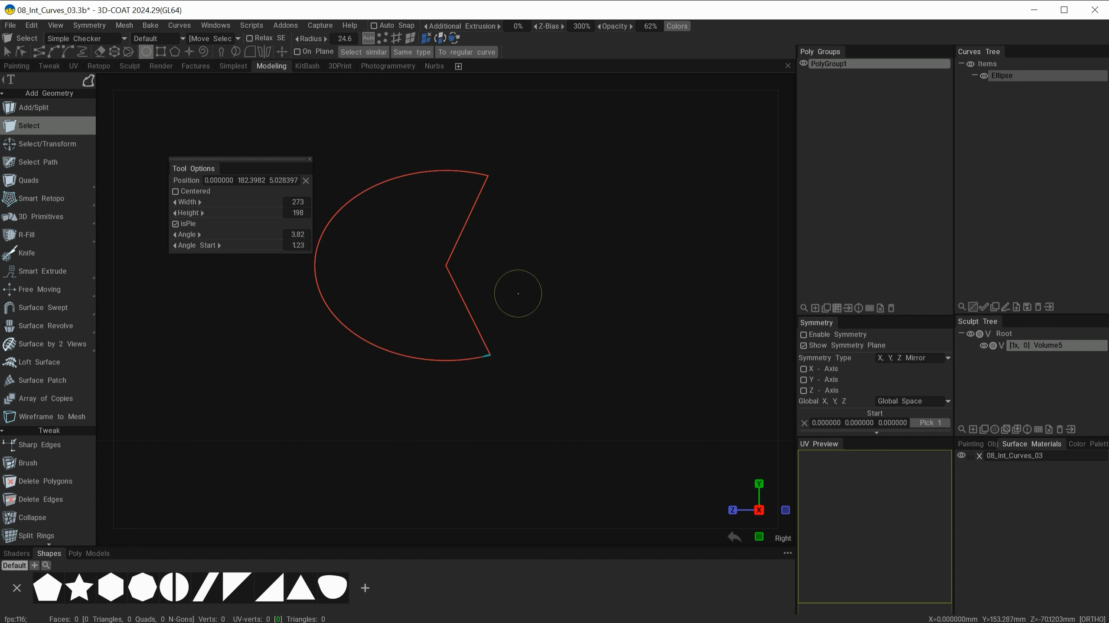
# Move the pie curve with the Transform gizmo, then delete it from the Curves Tree.
pyautogui.press('space')
pyautogui.click(489, 311)
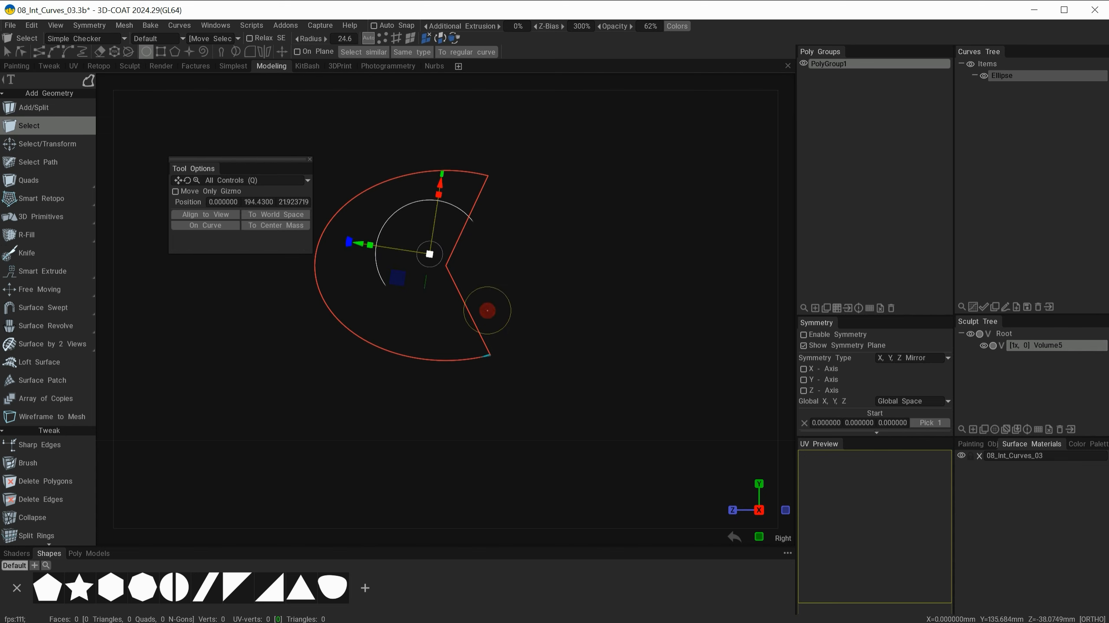
pyautogui.moveTo(436, 253); pyautogui.dragTo(489, 263)
pyautogui.press('Escape')
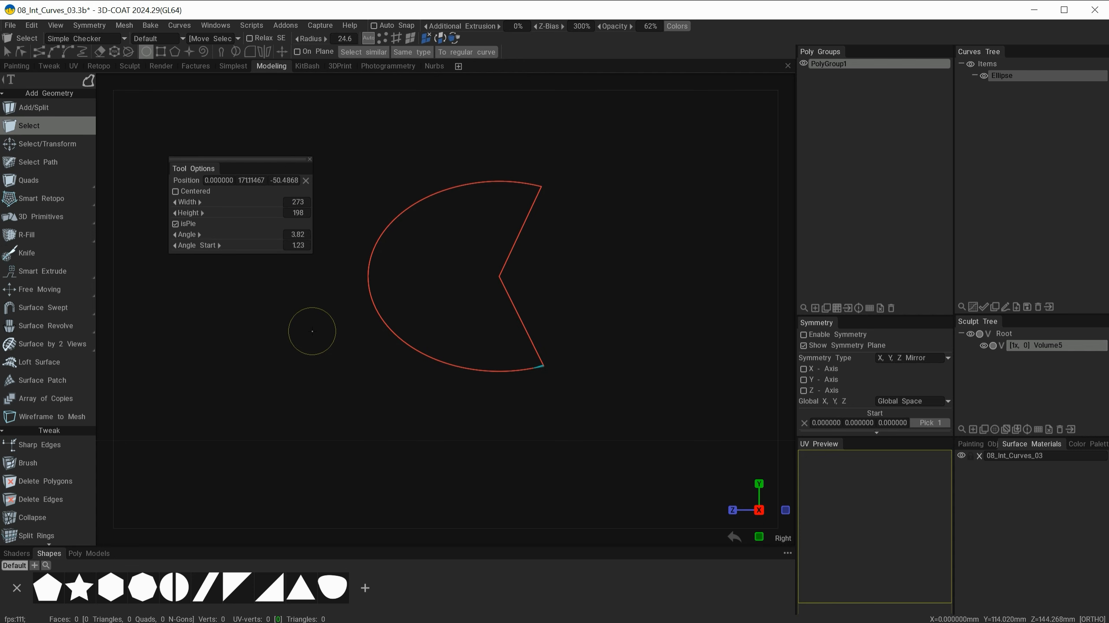
pyautogui.click(1039, 307)
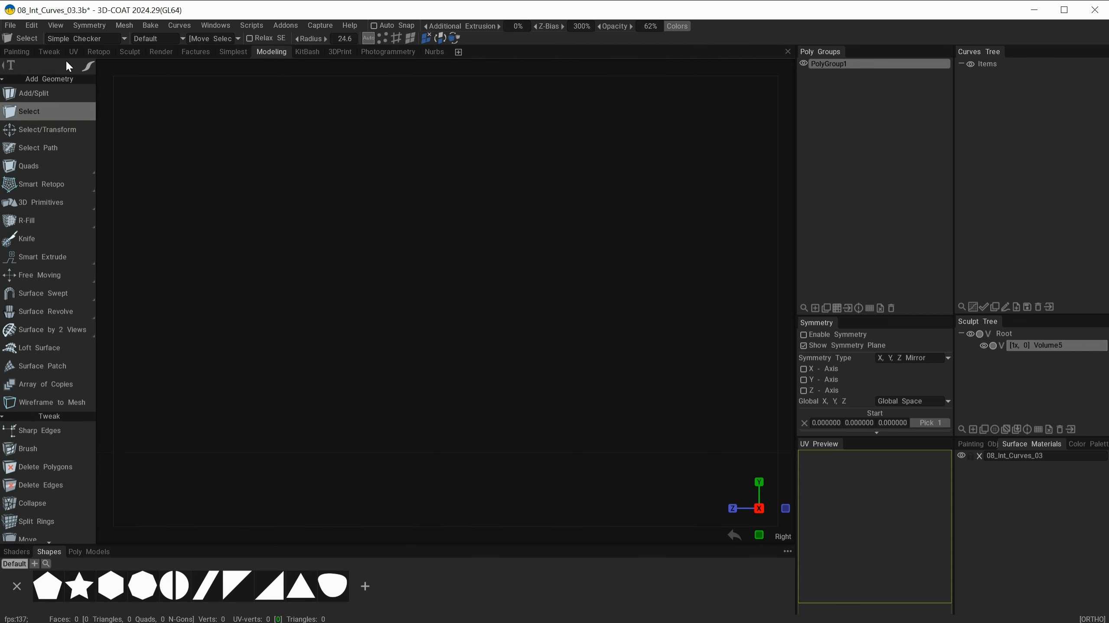
# Choose the Circle tool with Centered ticked and isPie unticked.
pyautogui.press('space')
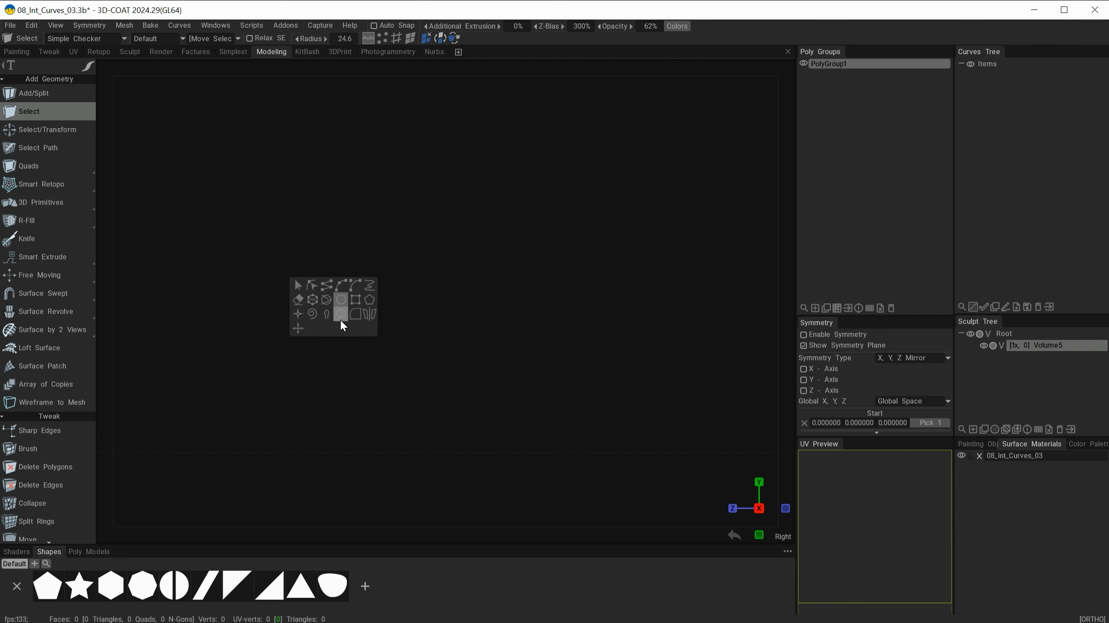
pyautogui.press('space')
pyautogui.click(359, 364)
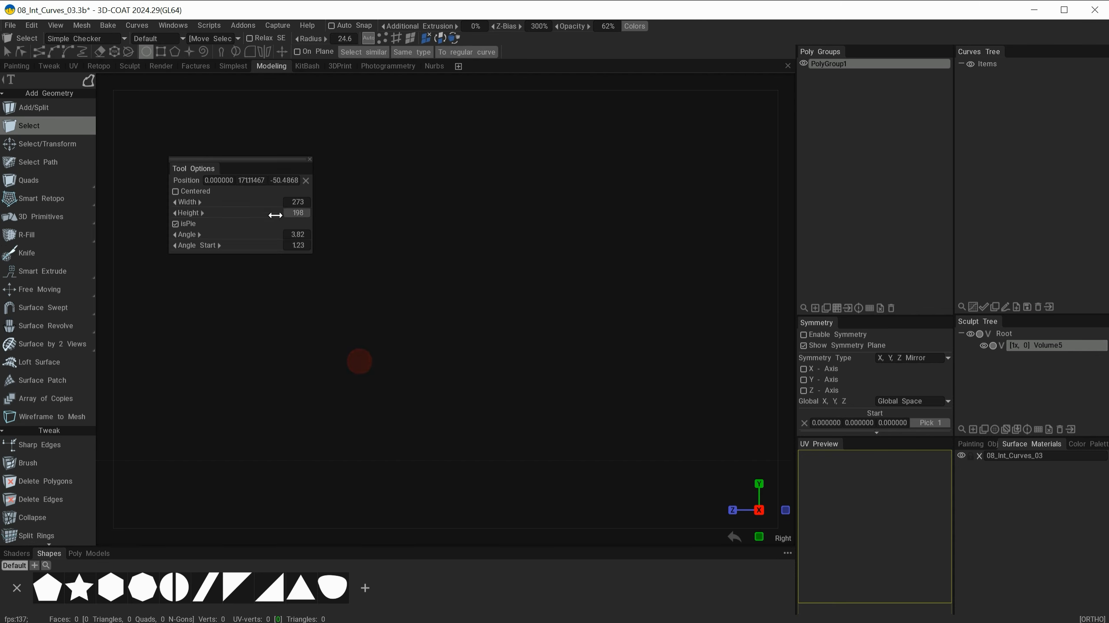
pyautogui.click(175, 192)
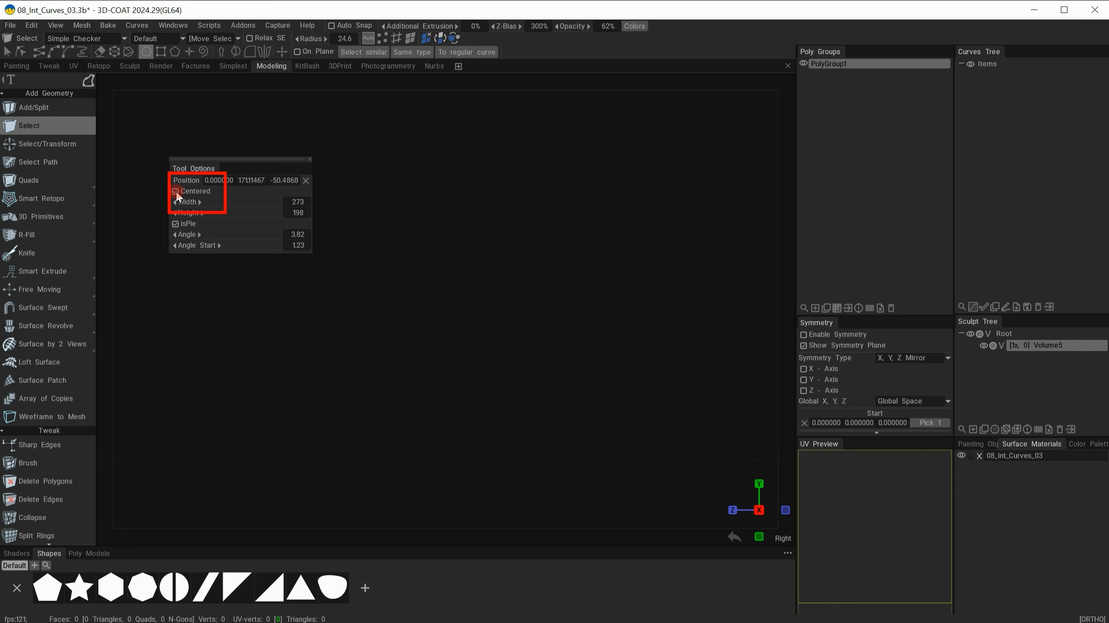
pyautogui.click(176, 225)
# Draw three full circles, Ellipse, Ellipse1 and Ellipse2, setting Angle to 7.00 to close the first.
pyautogui.click(397, 224)
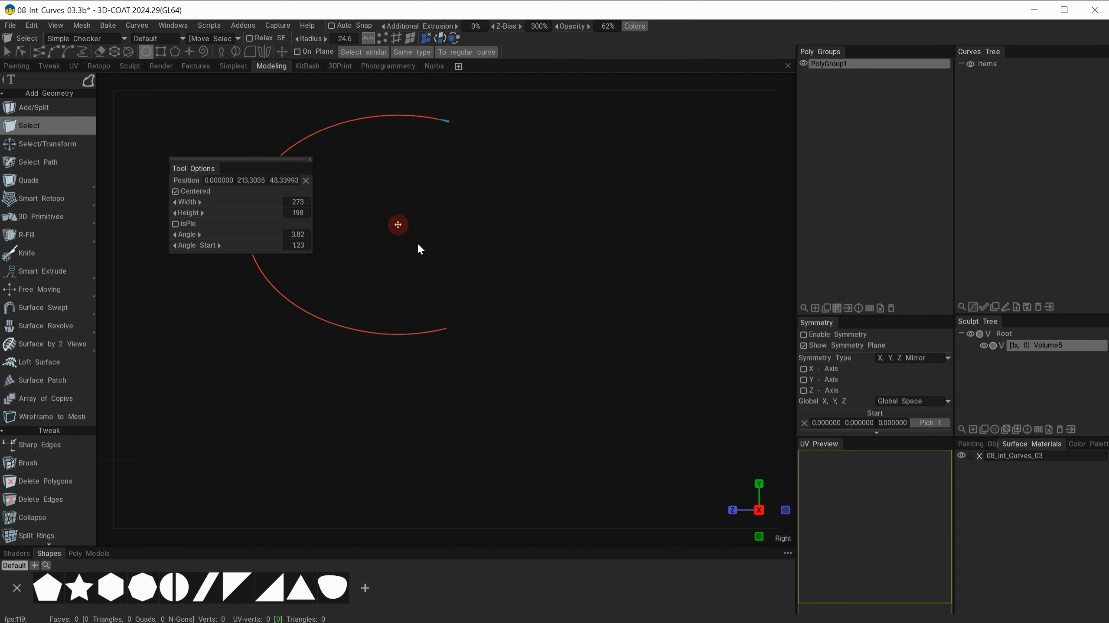
pyautogui.moveTo(418, 244); pyautogui.dragTo(464, 265)
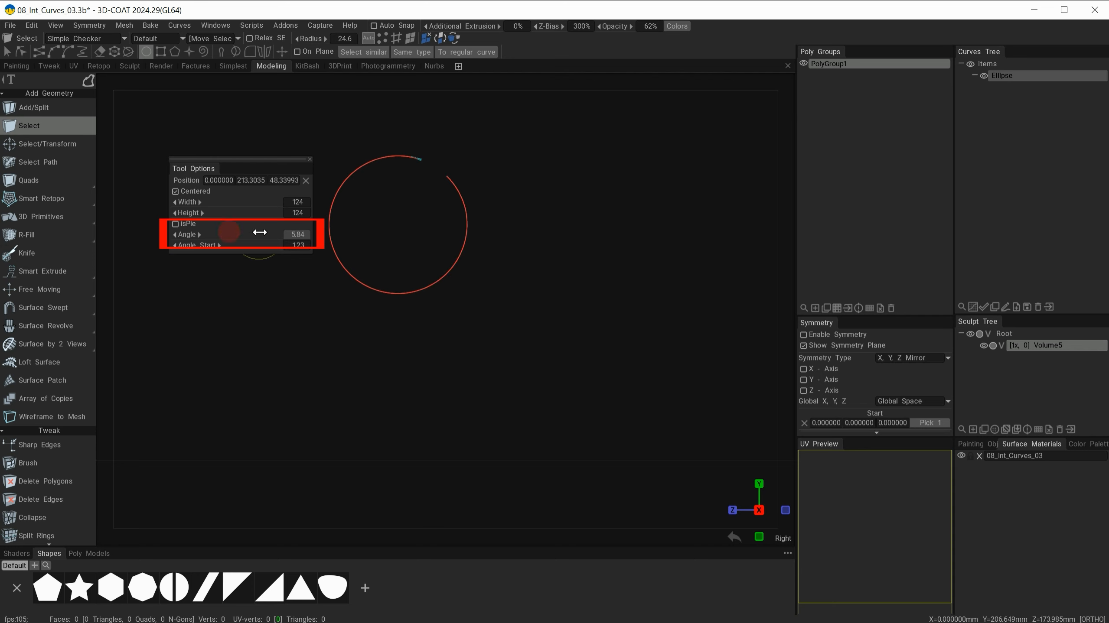
pyautogui.moveTo(260, 232); pyautogui.dragTo(202, 232)
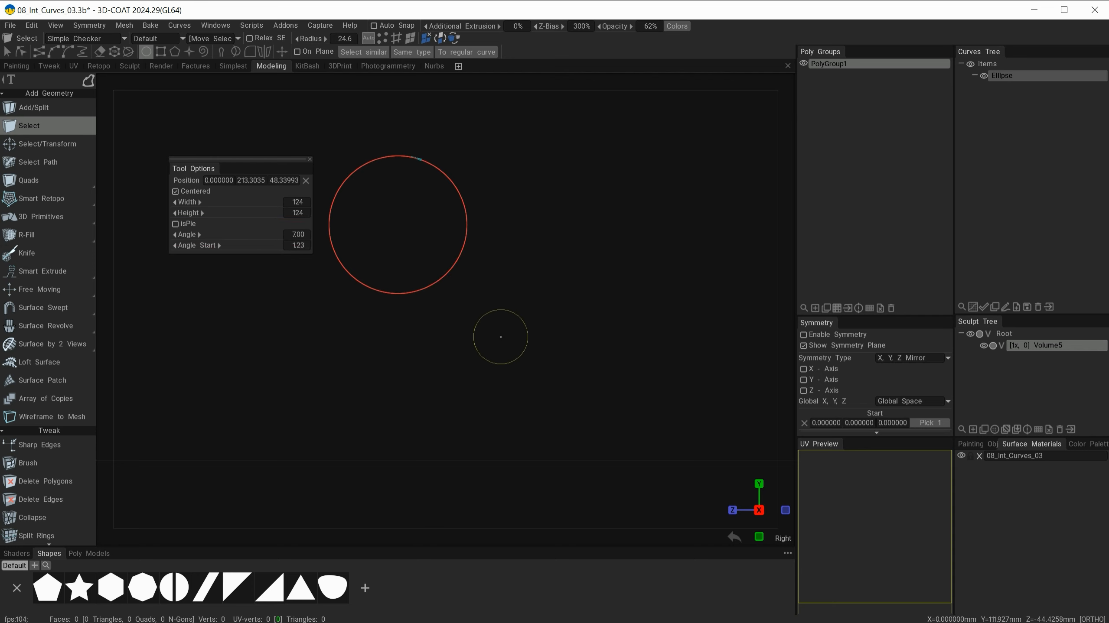
pyautogui.moveTo(548, 287); pyautogui.dragTo(605, 363)
pyautogui.moveTo(379, 366)
pyautogui.keyDown('shift'); pyautogui.mouseDown()
pyautogui.moveTo(468, 388)
pyautogui.moveTo(417, 383)
pyautogui.mouseUp(); pyautogui.keyUp('shift')
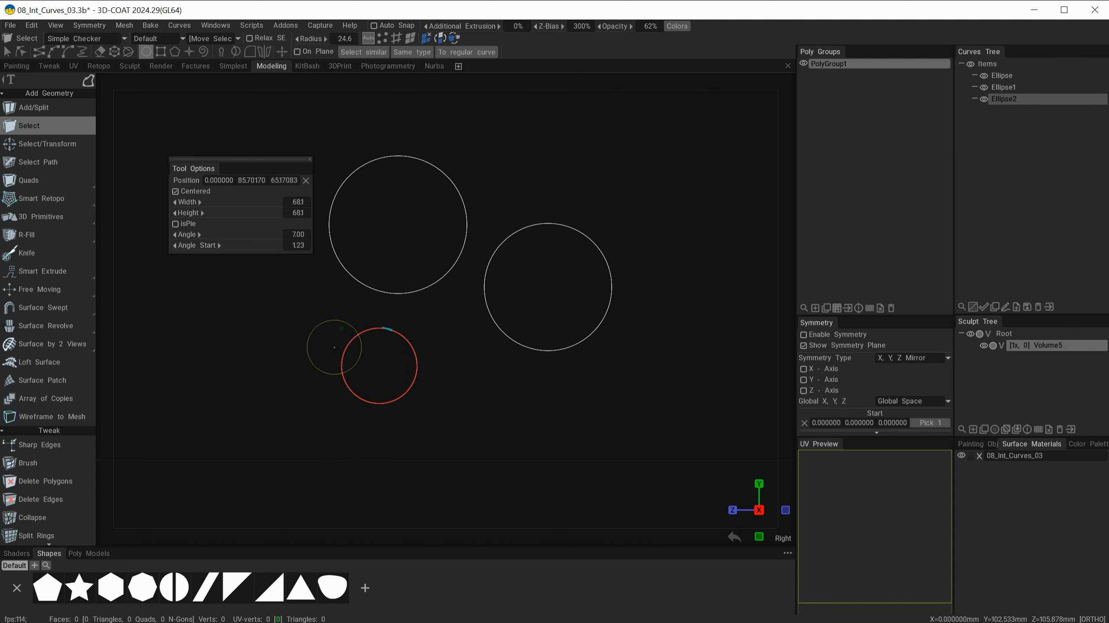
pyautogui.press('space')
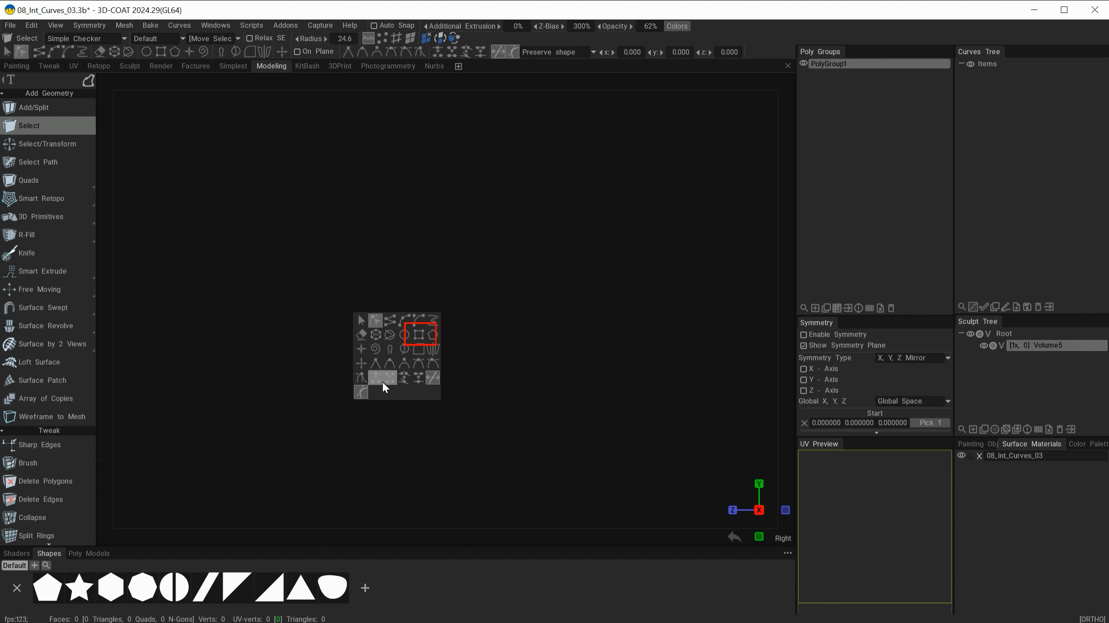
# Draw a large rectangle curve in the middle and a square curve toward the lower left.
pyautogui.click(418, 334)
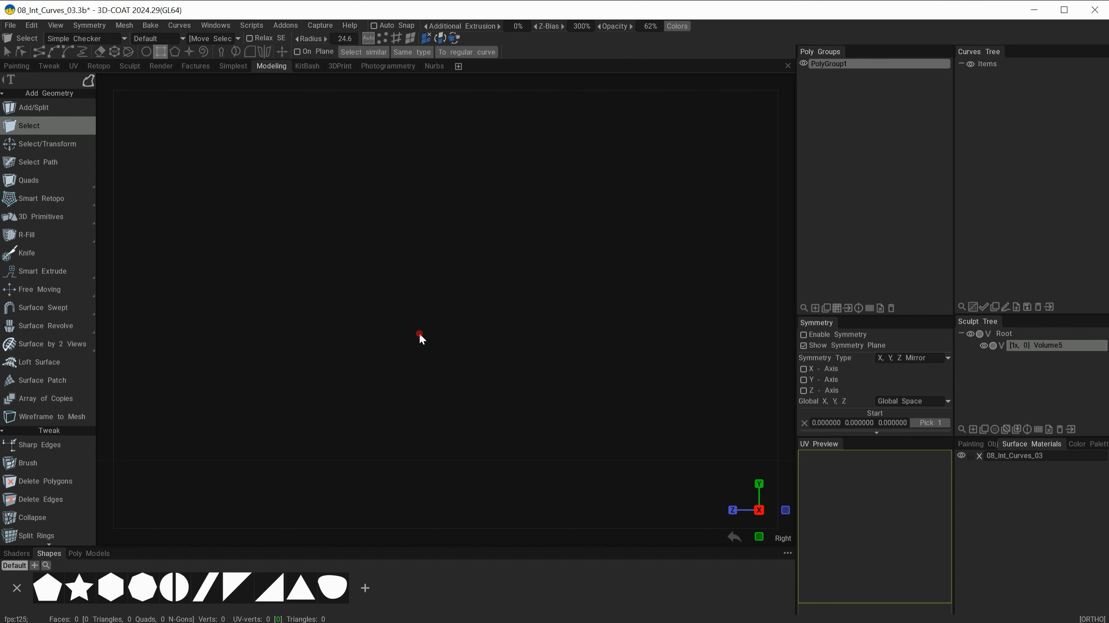
pyautogui.moveTo(114, 86); pyautogui.dragTo(139, 126)
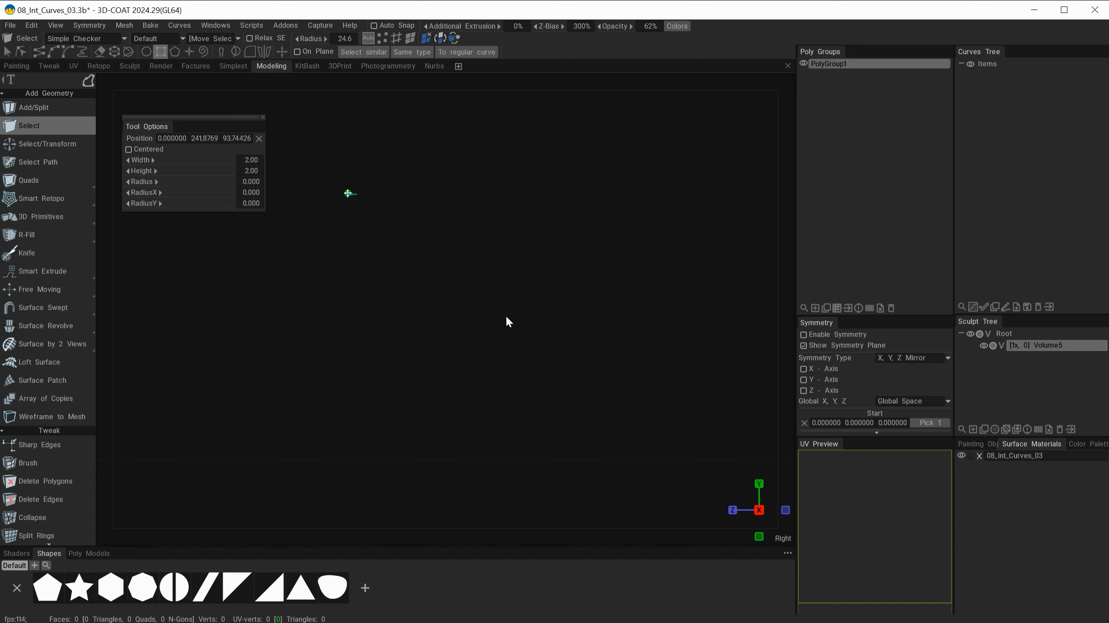
pyautogui.moveTo(348, 194); pyautogui.dragTo(619, 385)
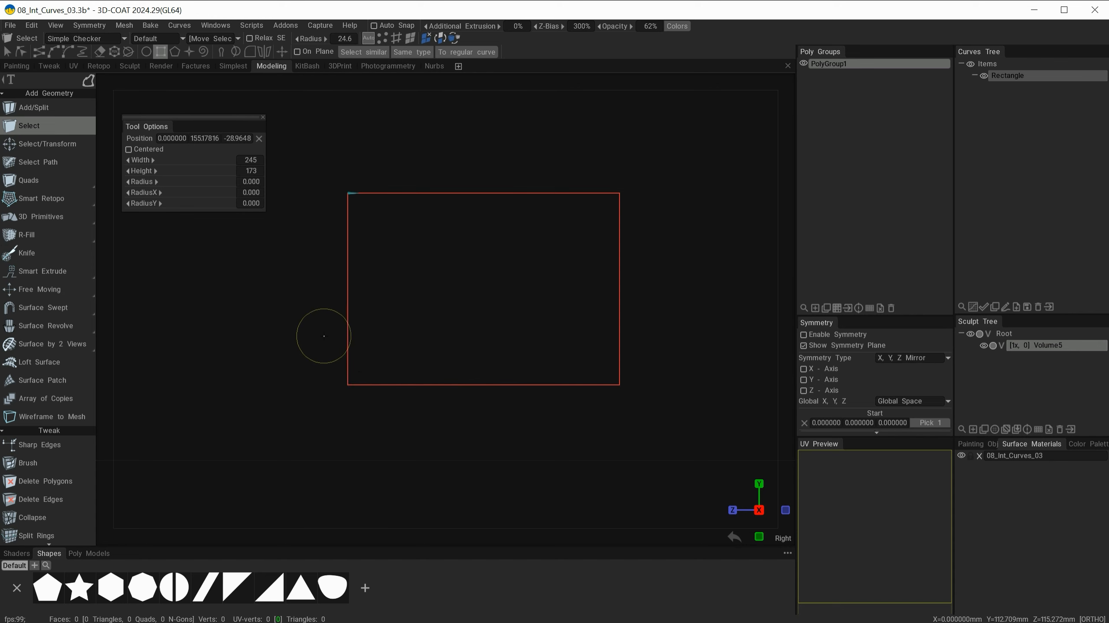
pyautogui.keyDown('shift'); pyautogui.moveTo(189, 260); pyautogui.dragTo(285, 367); pyautogui.keyUp('shift')
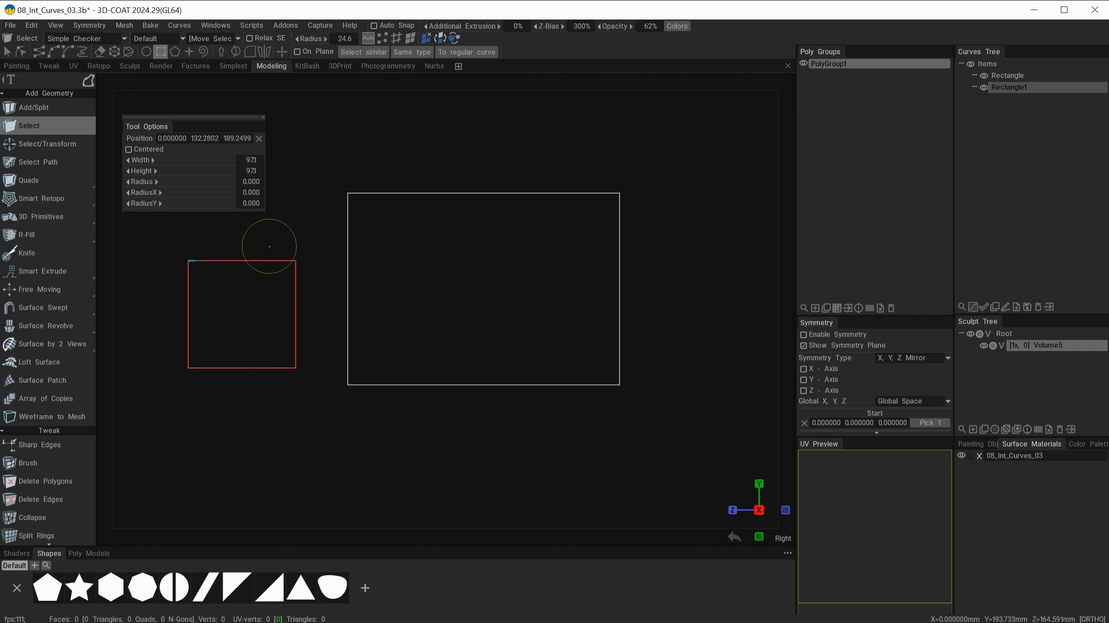
# Give the larger rectangle corner radius 19.5 and resize it to 270 × 133.
pyautogui.click(1025, 75)
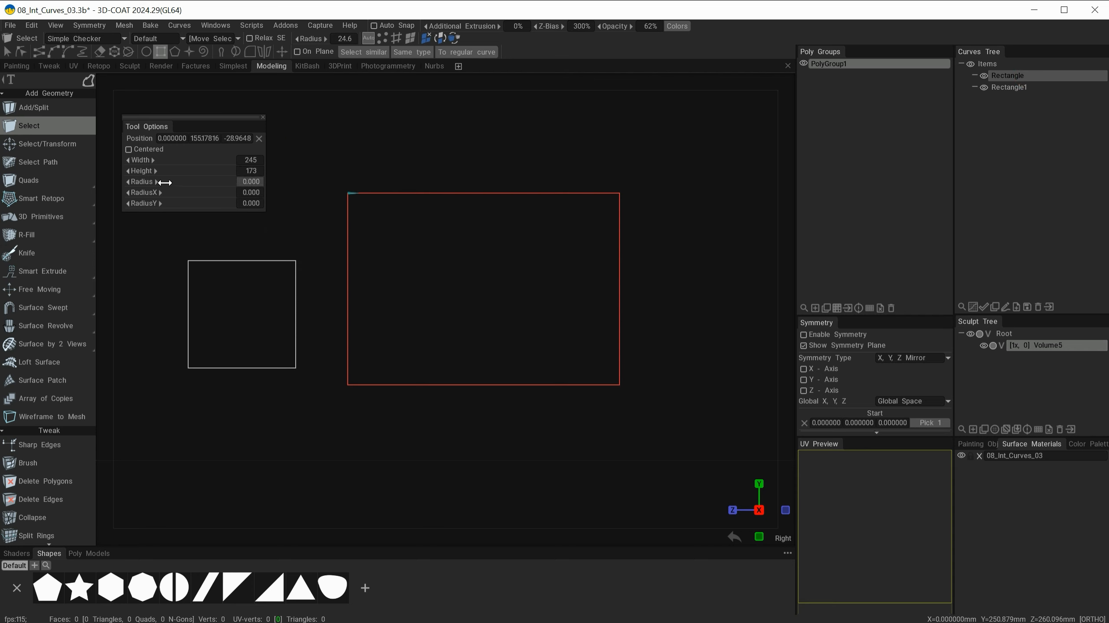
pyautogui.moveTo(166, 182); pyautogui.dragTo(170, 211)
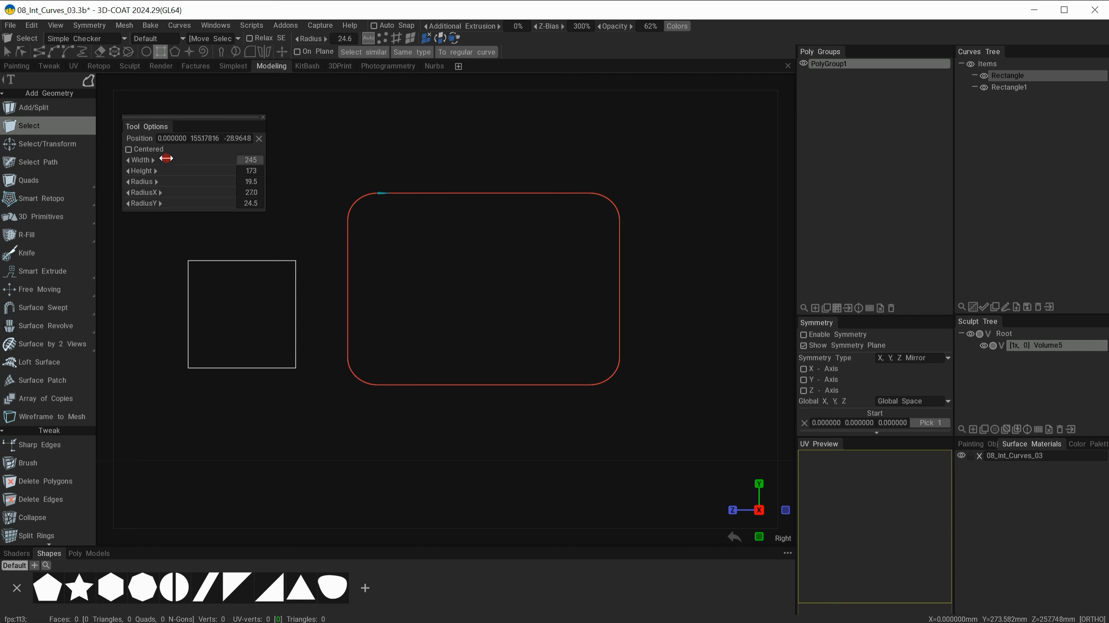
pyautogui.moveTo(166, 158)
pyautogui.mouseDown()
pyautogui.moveTo(202, 159)
pyautogui.moveTo(148, 171)
pyautogui.moveTo(161, 171)
pyautogui.mouseUp()
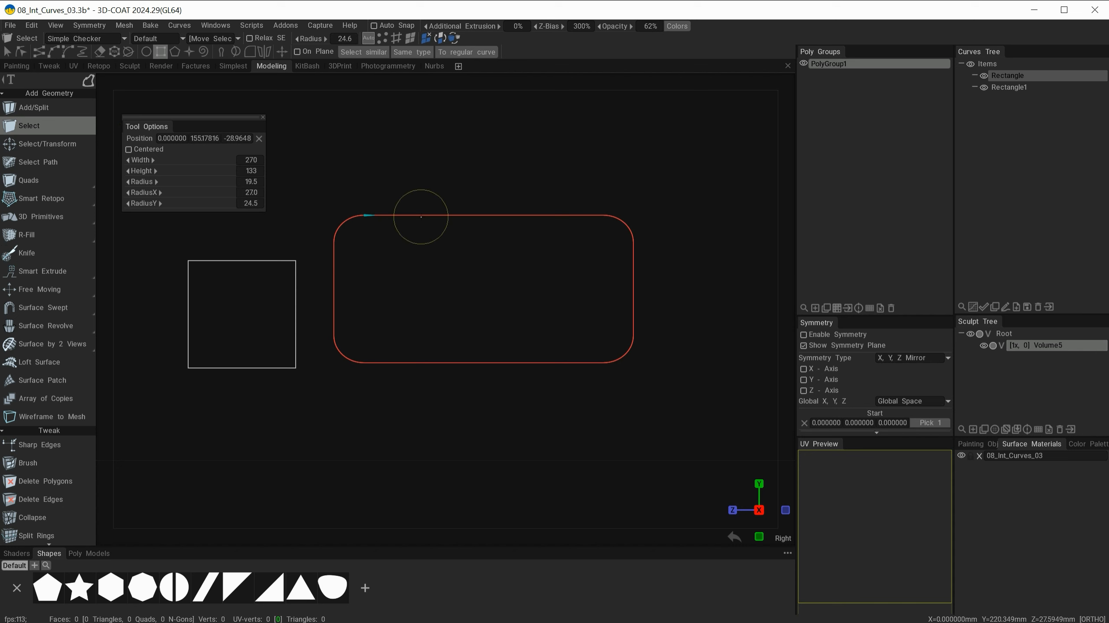
# Convert the rounded rectangle to a regular curve and move its right-side points down in world space.
pyautogui.rightClick(420, 216)
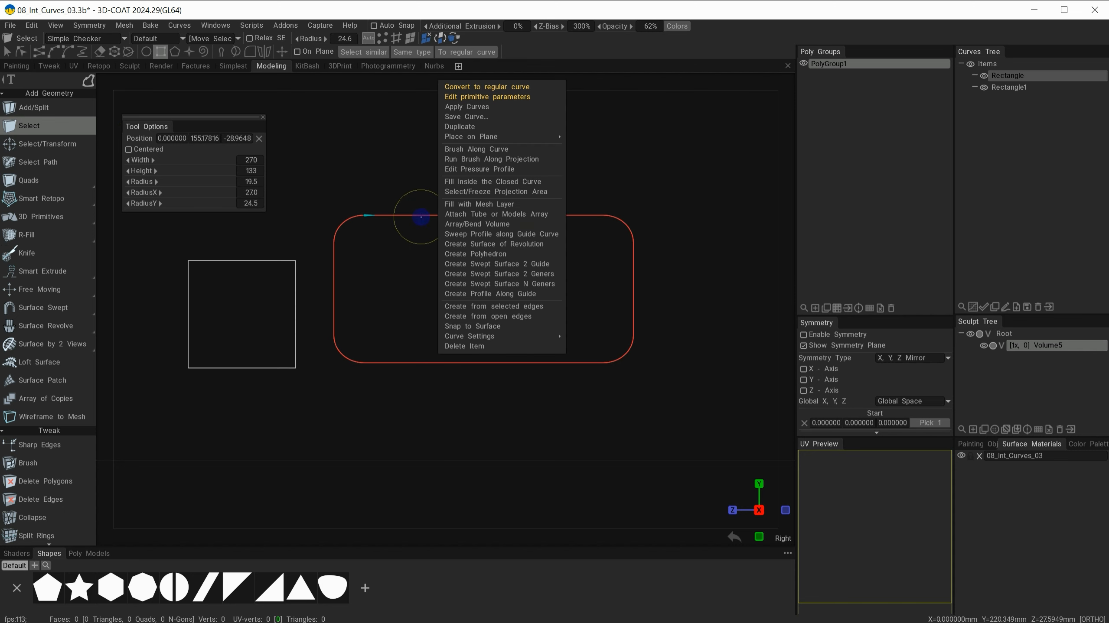
pyautogui.click(491, 86)
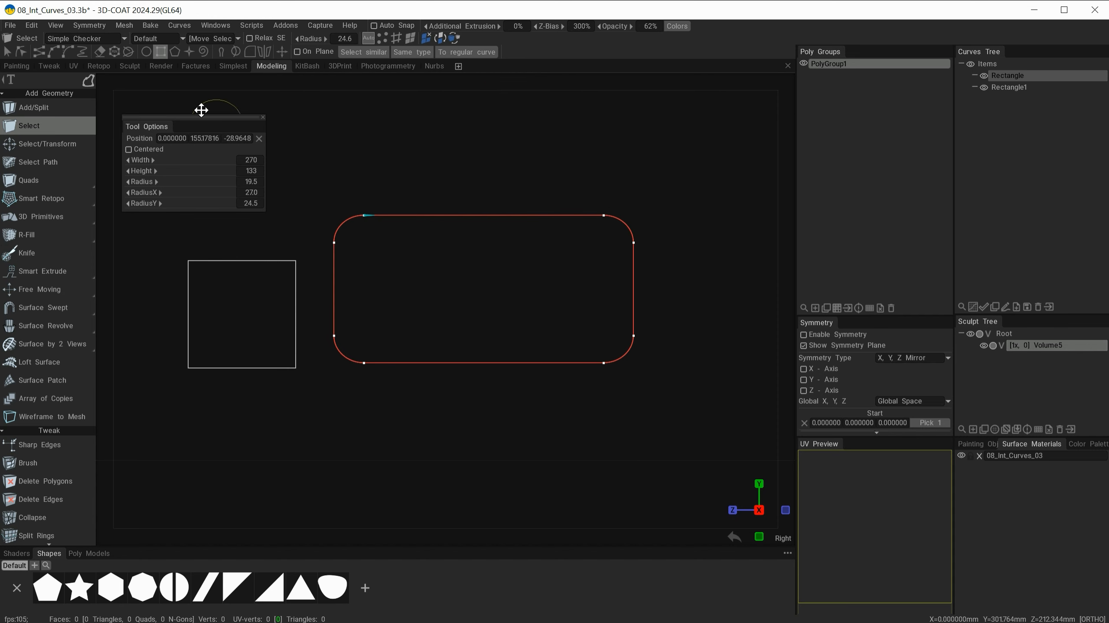
pyautogui.click(23, 55)
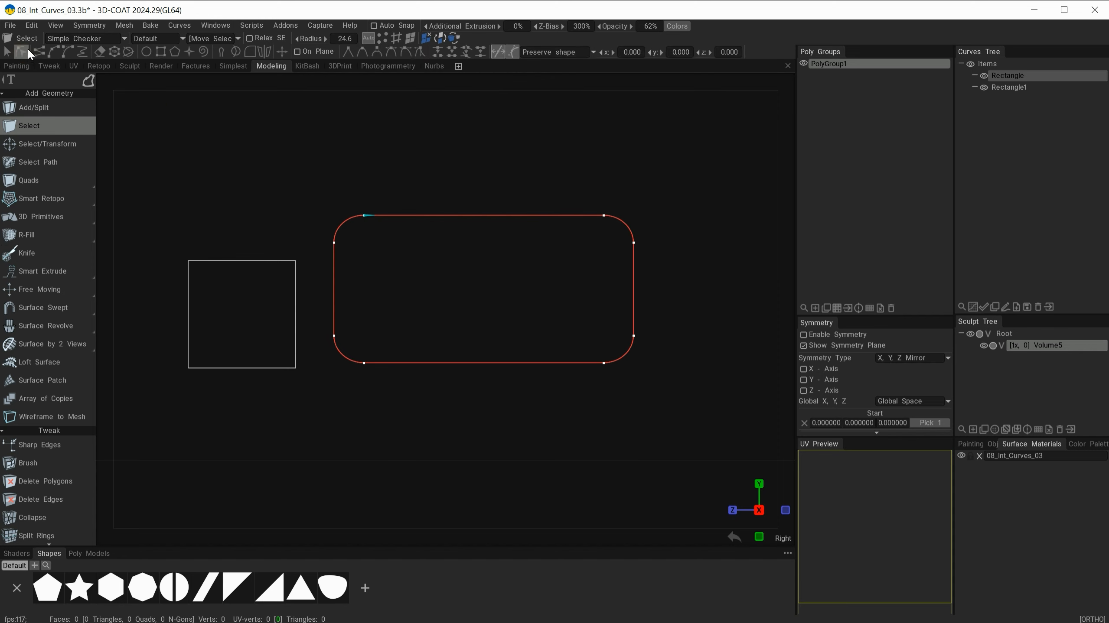
pyautogui.moveTo(686, 176)
pyautogui.mouseDown()
pyautogui.moveTo(669, 290)
pyautogui.moveTo(563, 445)
pyautogui.mouseUp()
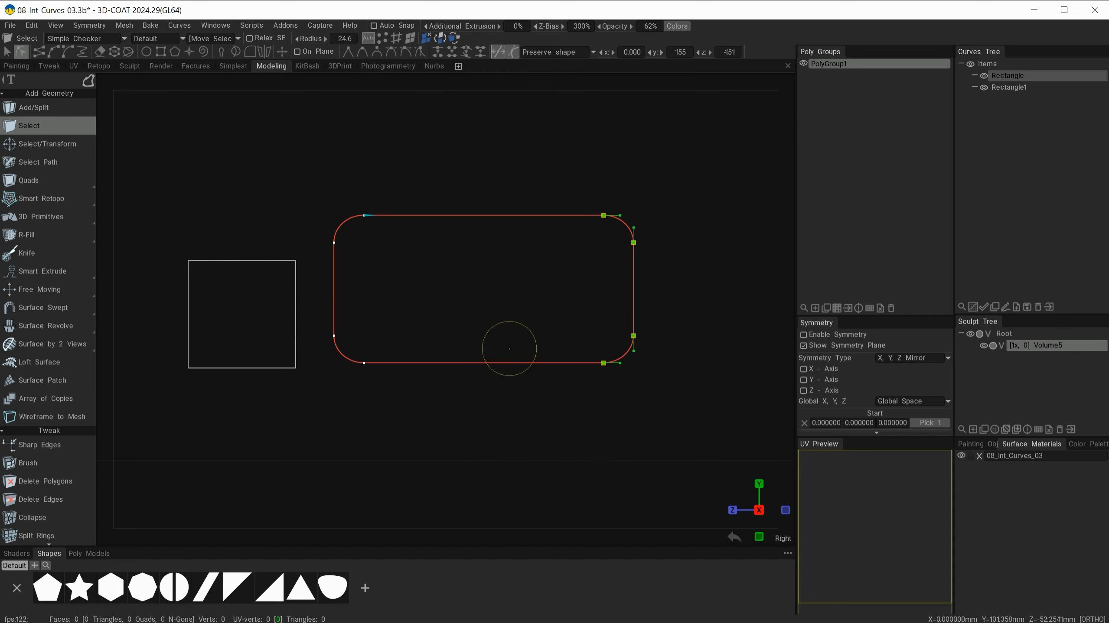
pyautogui.press('t')
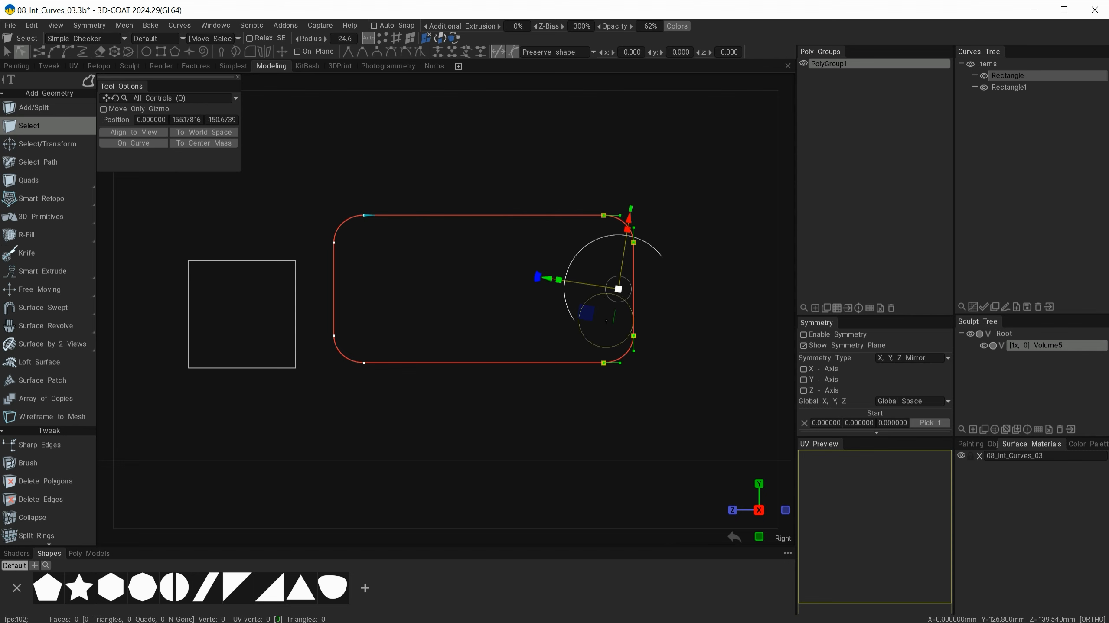
pyautogui.click(182, 133)
pyautogui.moveTo(626, 288); pyautogui.dragTo(681, 317)
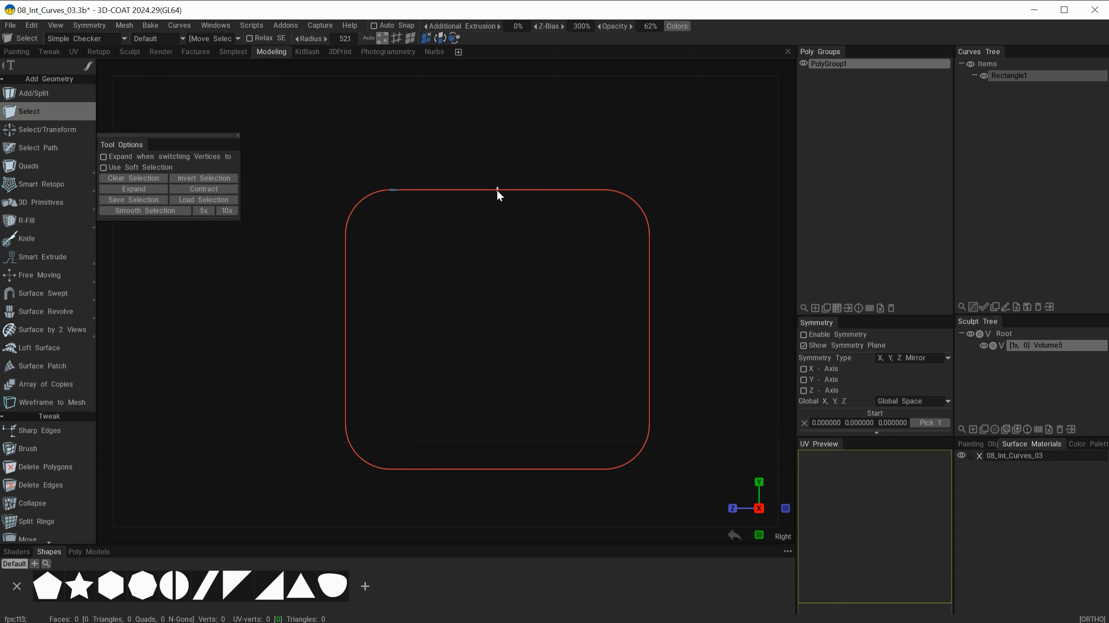
# Using lasso stroke mode, pull Rectangle1's top edge upward and push its left edge inward.
pyautogui.moveTo(496, 189)
pyautogui.mouseDown(button='middle')
pyautogui.moveTo(499, 127)
pyautogui.moveTo(500, 300)
pyautogui.moveTo(511, 154)
pyautogui.moveTo(521, 202)
pyautogui.moveTo(497, 175)
pyautogui.moveTo(504, 193)
pyautogui.moveTo(492, 190)
pyautogui.mouseUp(button='middle')
pyautogui.moveTo(89, 66)
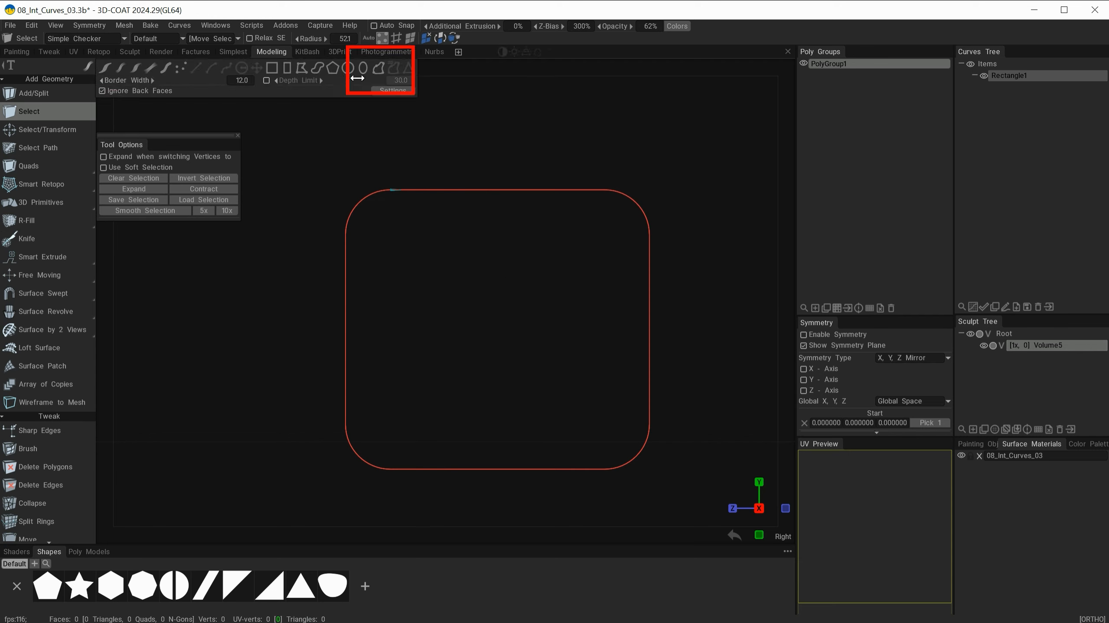
pyautogui.click(378, 69)
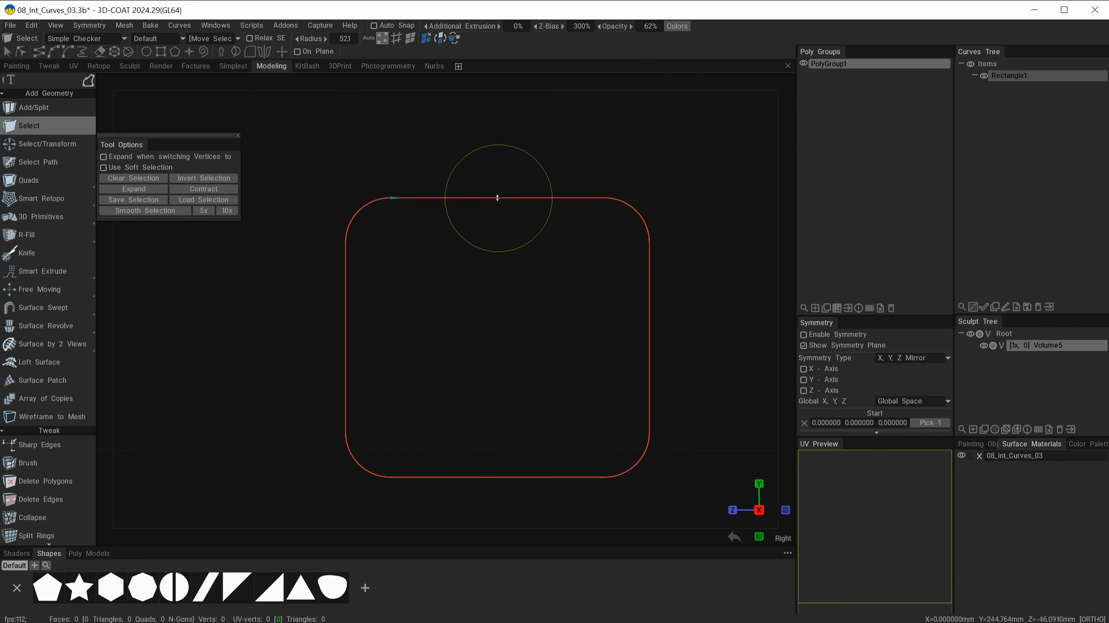
pyautogui.moveTo(495, 198); pyautogui.dragTo(452, 175)
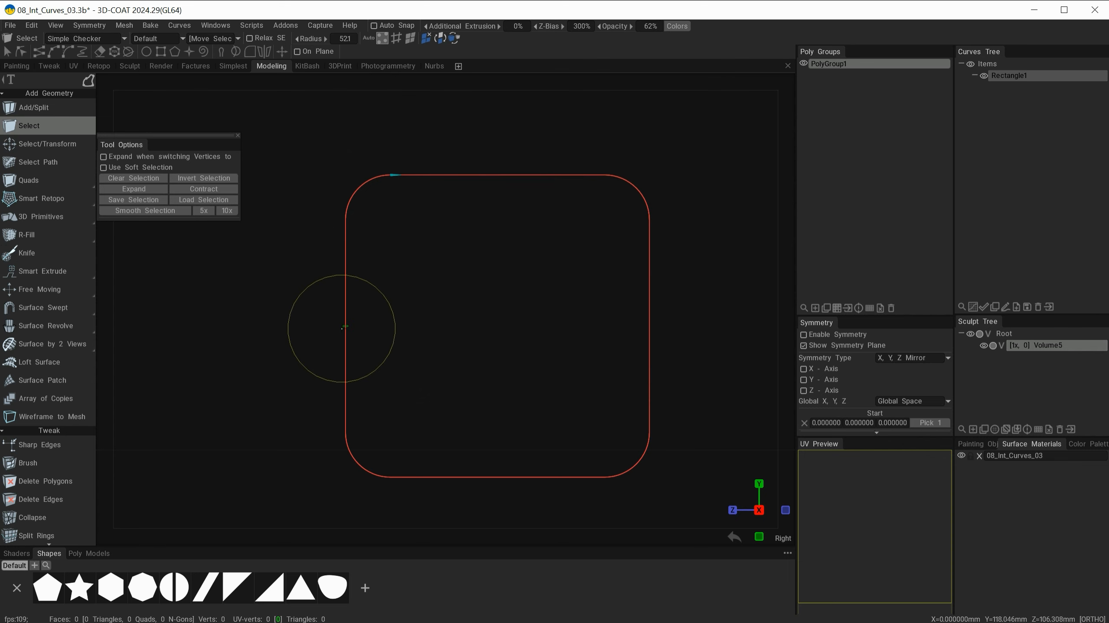
pyautogui.moveTo(341, 329); pyautogui.dragTo(452, 334)
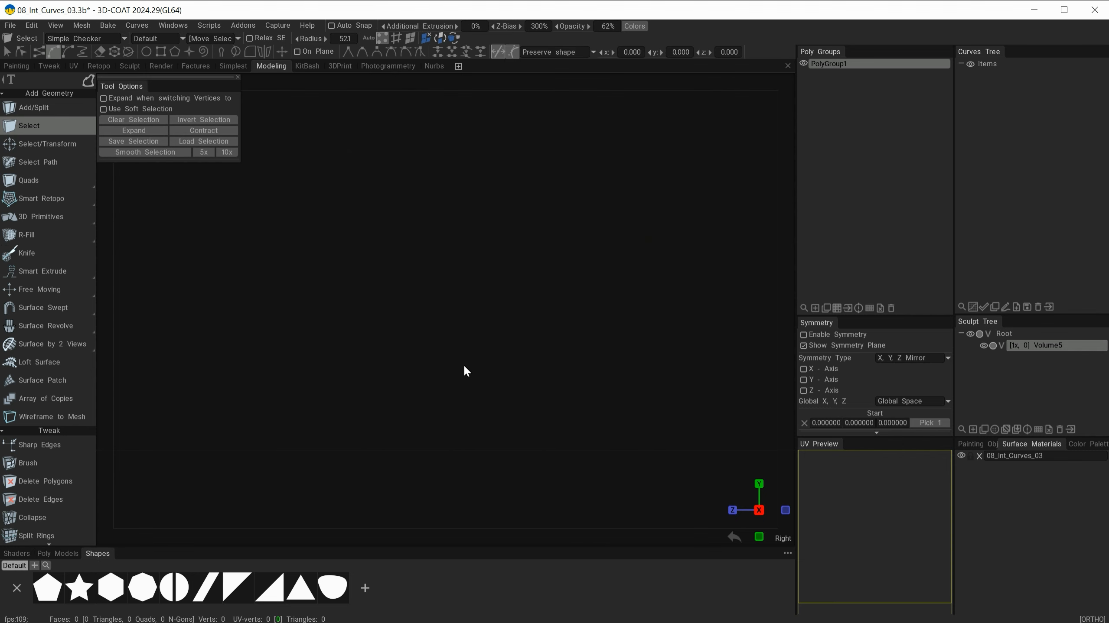
# Draw a small hexagon and a larger one with the N-Gon tool, moving the larger up-left.
pyautogui.press('space')
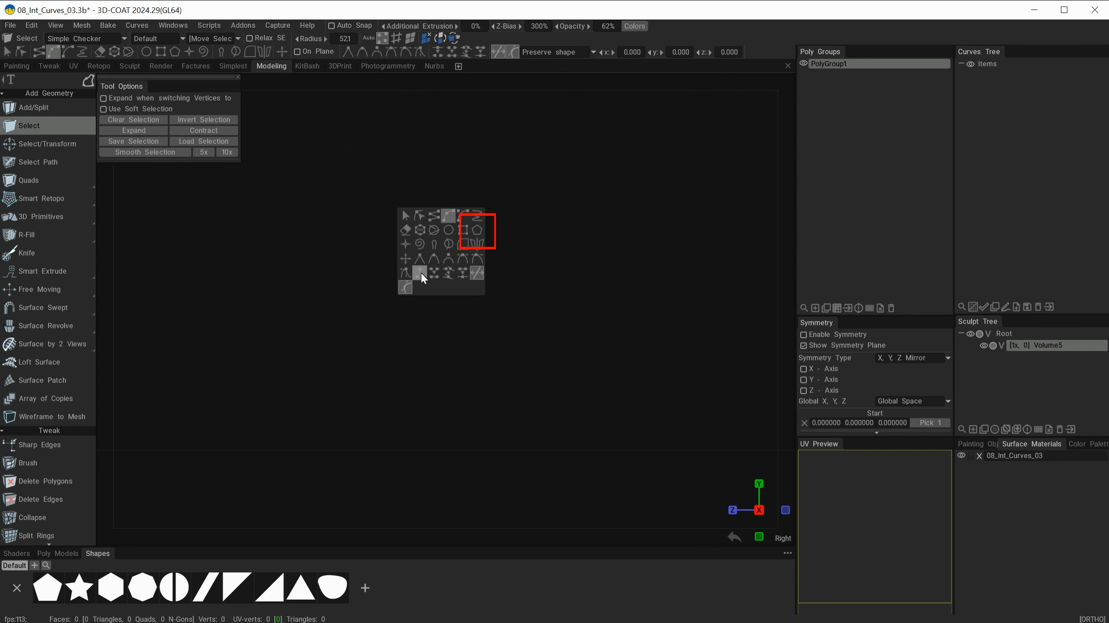
pyautogui.click(476, 230)
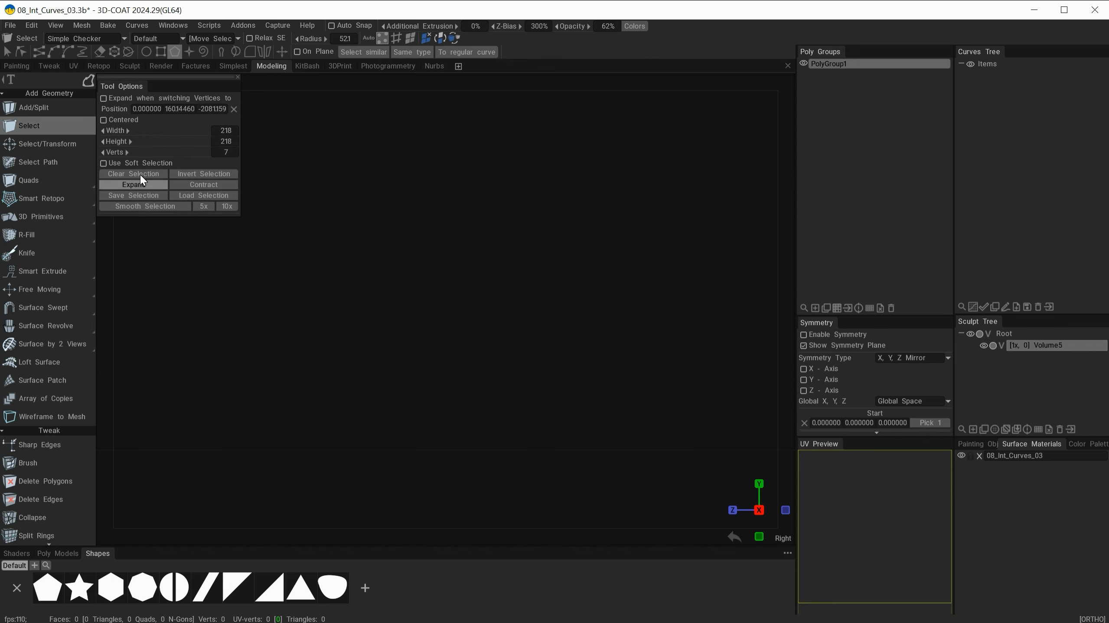
pyautogui.moveTo(119, 85); pyautogui.dragTo(140, 108)
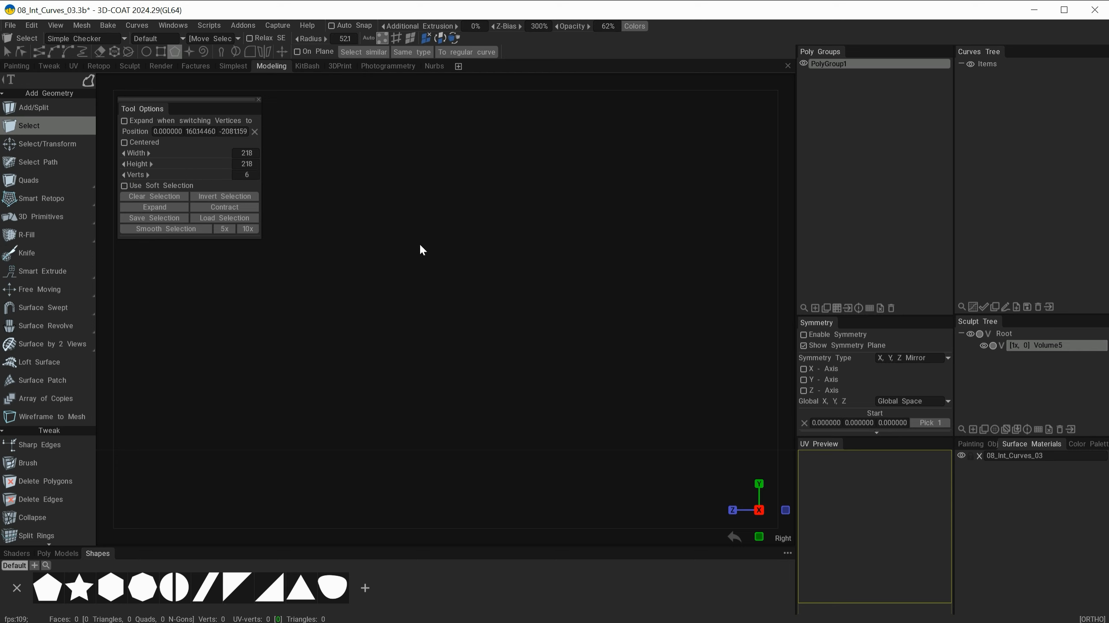
pyautogui.click(409, 227)
pyautogui.moveTo(434, 258)
pyautogui.mouseDown()
pyautogui.moveTo(376, 208)
pyautogui.moveTo(391, 257)
pyautogui.mouseUp()
pyautogui.moveTo(513, 254)
pyautogui.mouseDown()
pyautogui.moveTo(754, 507)
pyautogui.moveTo(761, 532)
pyautogui.moveTo(744, 512)
pyautogui.mouseUp()
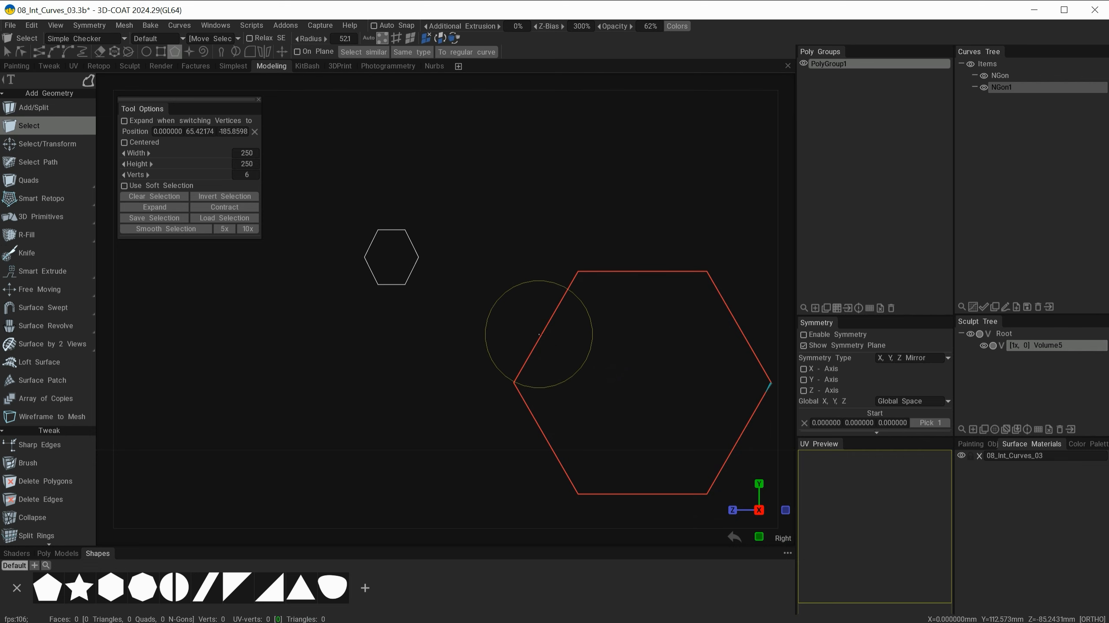
pyautogui.moveTo(631, 275); pyautogui.dragTo(569, 146)
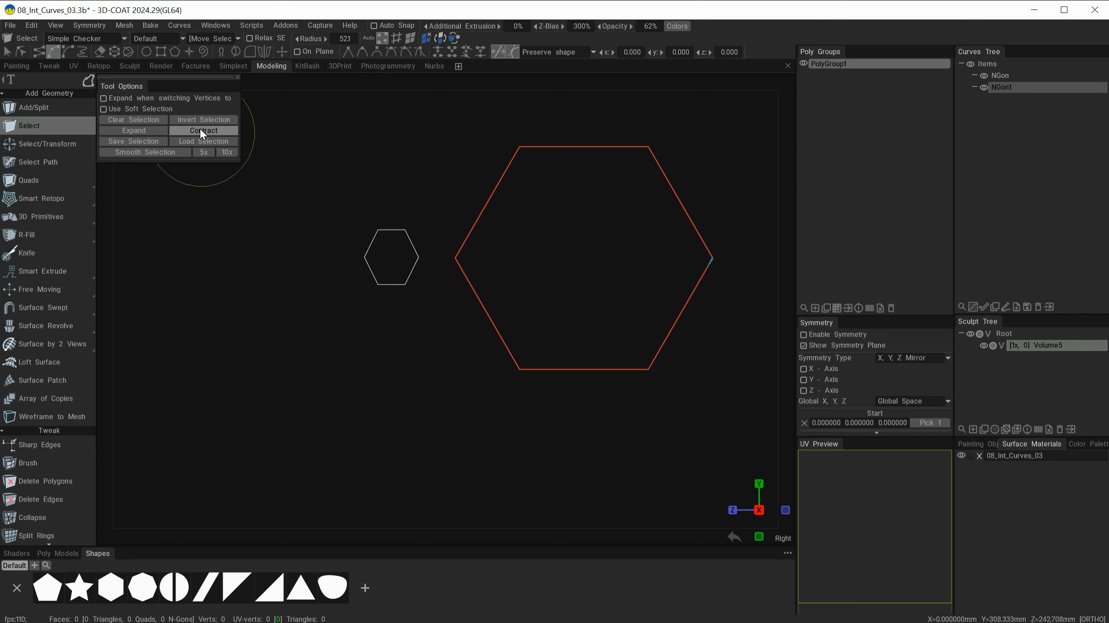
# Set the larger hexagon to Width 295 and 9 Verts, then convert it to a regular curve.
pyautogui.click(175, 52)
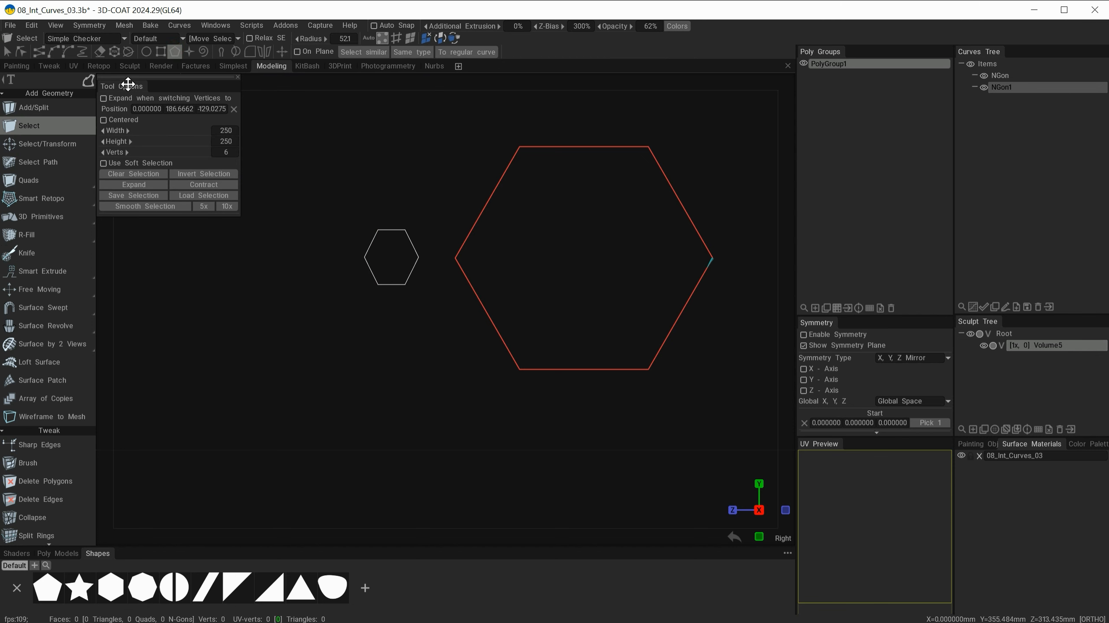
pyautogui.moveTo(128, 84); pyautogui.dragTo(166, 135)
pyautogui.moveTo(193, 181)
pyautogui.mouseDown()
pyautogui.moveTo(218, 182)
pyautogui.moveTo(187, 192)
pyautogui.moveTo(209, 201)
pyautogui.moveTo(157, 202)
pyautogui.moveTo(213, 203)
pyautogui.mouseUp()
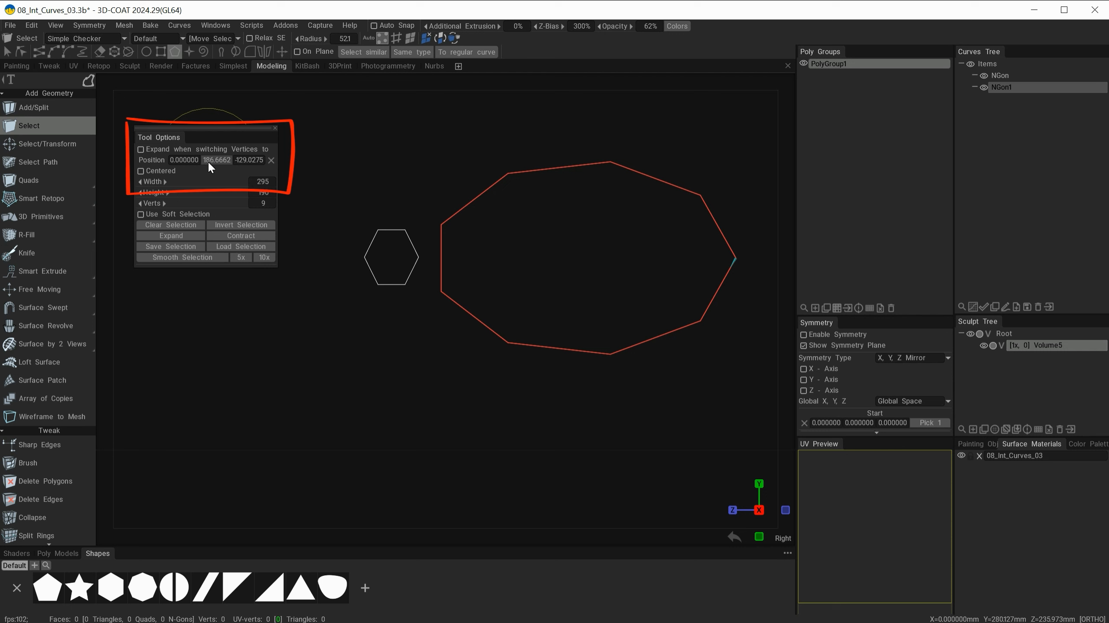
pyautogui.rightClick(481, 193)
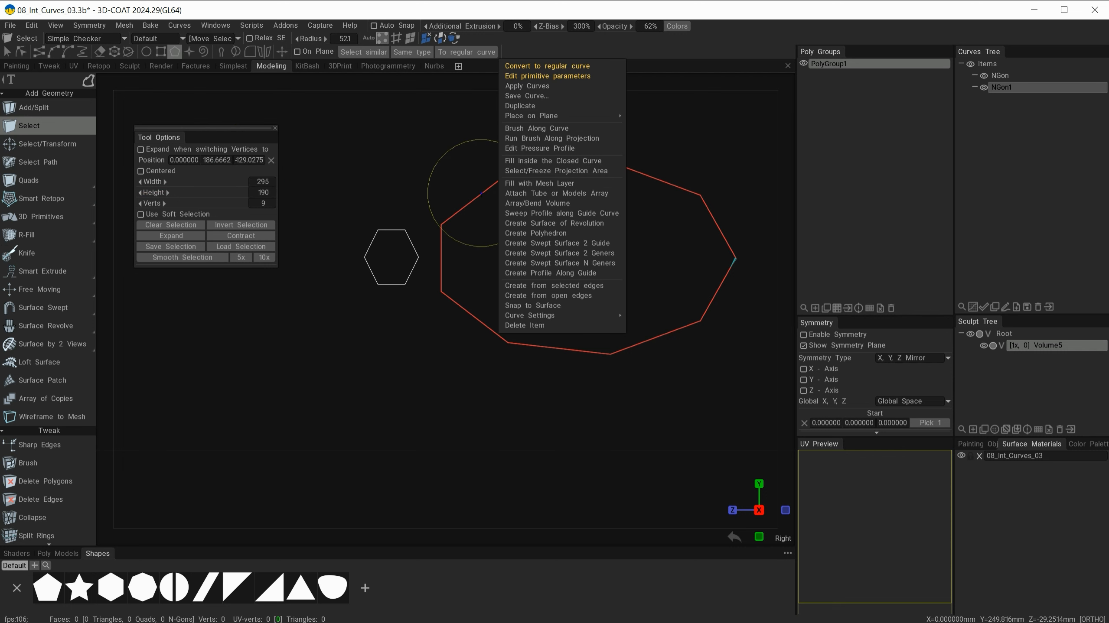
pyautogui.click(526, 67)
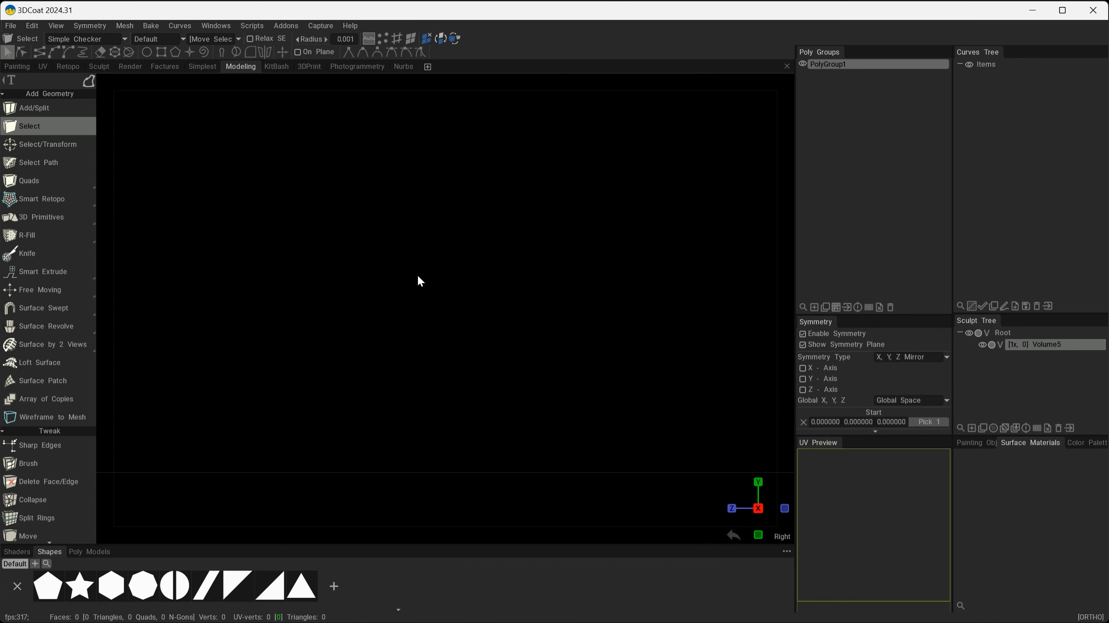
pyautogui.press('space')
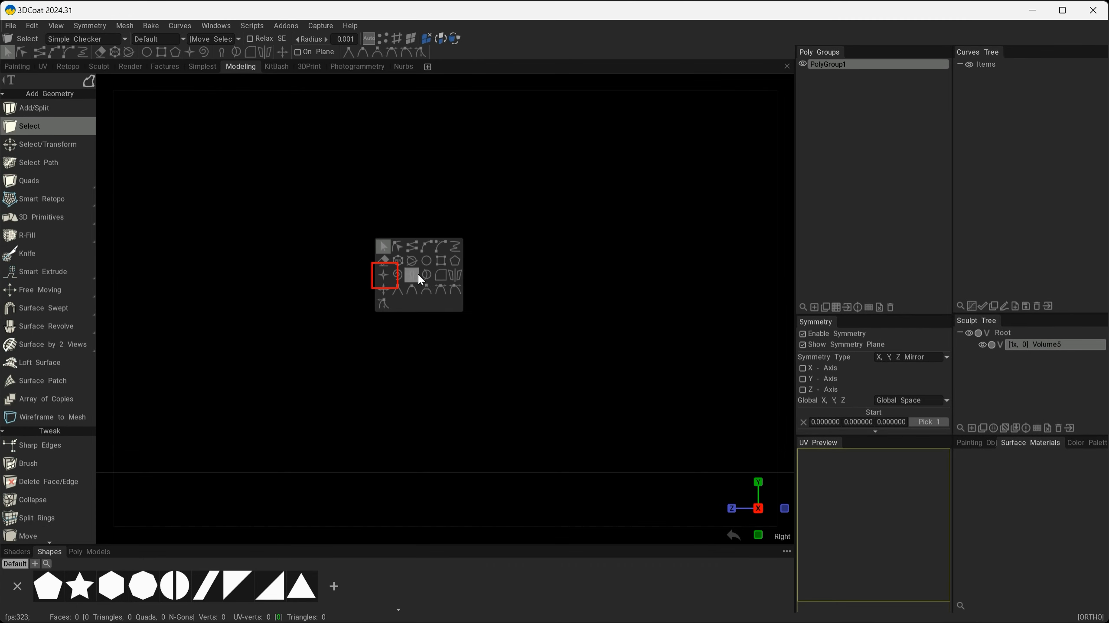
pyautogui.click(382, 276)
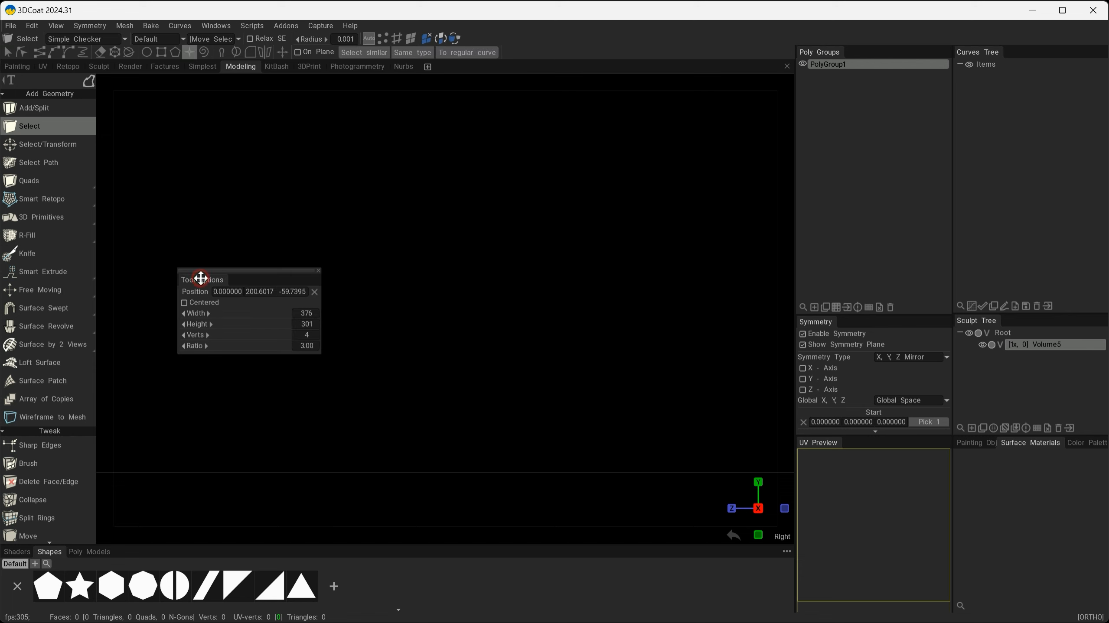
pyautogui.moveTo(201, 278); pyautogui.dragTo(163, 138)
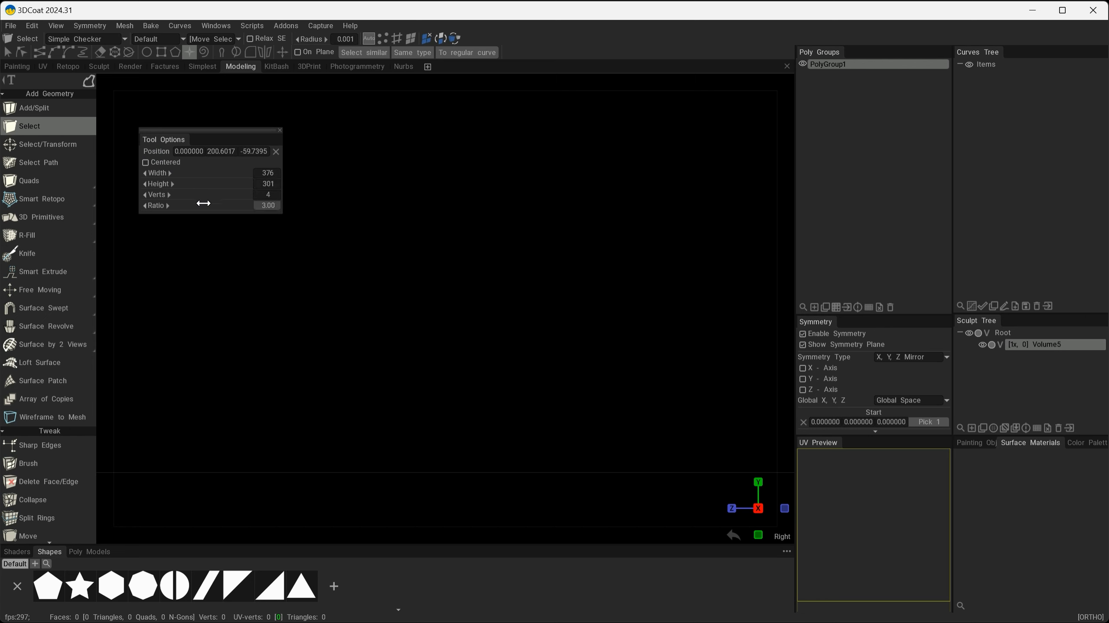
pyautogui.keyDown('shift'); pyautogui.moveTo(389, 219); pyautogui.dragTo(529, 362); pyautogui.keyUp('shift')
pyautogui.moveTo(170, 137); pyautogui.dragTo(235, 296)
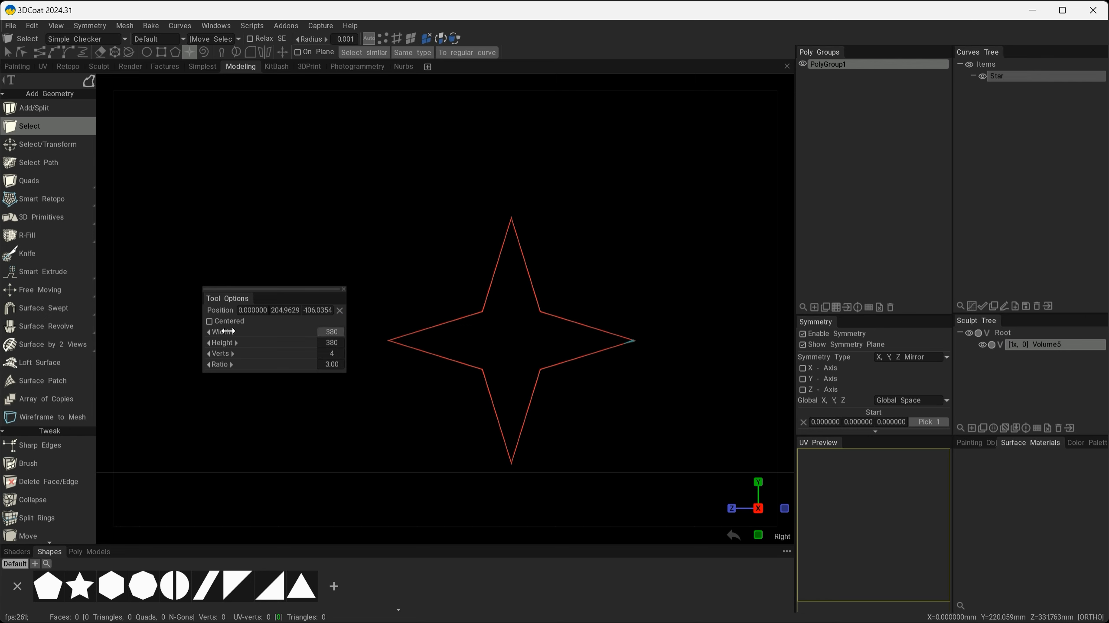
pyautogui.moveTo(255, 331)
pyautogui.mouseDown()
pyautogui.moveTo(269, 332)
pyautogui.moveTo(256, 343)
pyautogui.mouseUp()
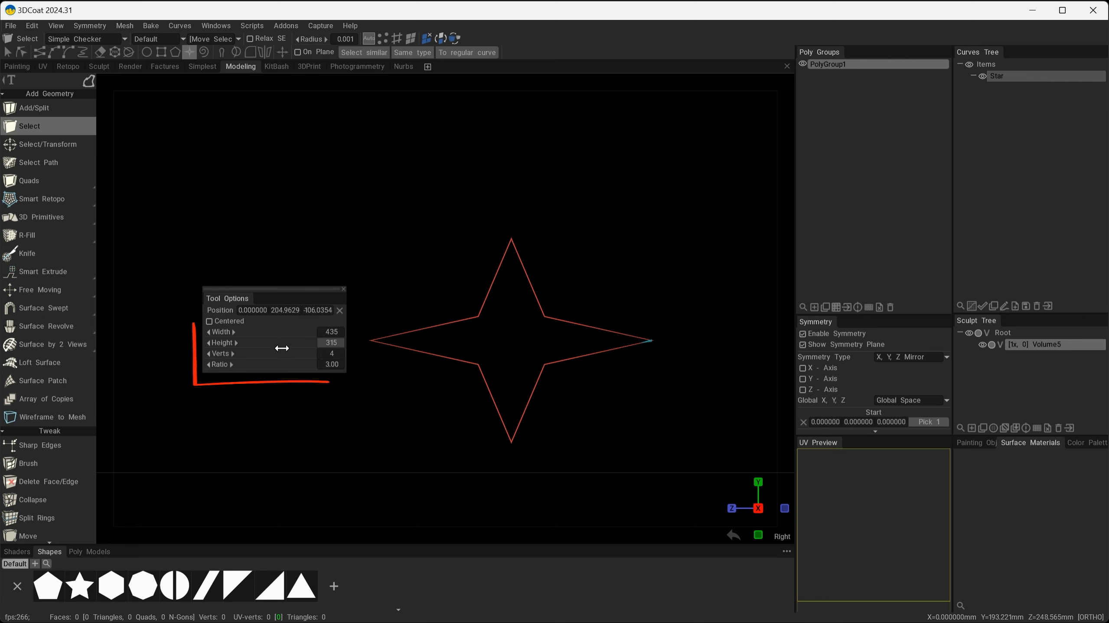
pyautogui.moveTo(270, 352)
pyautogui.mouseDown()
pyautogui.moveTo(289, 352)
pyautogui.moveTo(258, 352)
pyautogui.moveTo(292, 352)
pyautogui.moveTo(260, 353)
pyautogui.mouseUp()
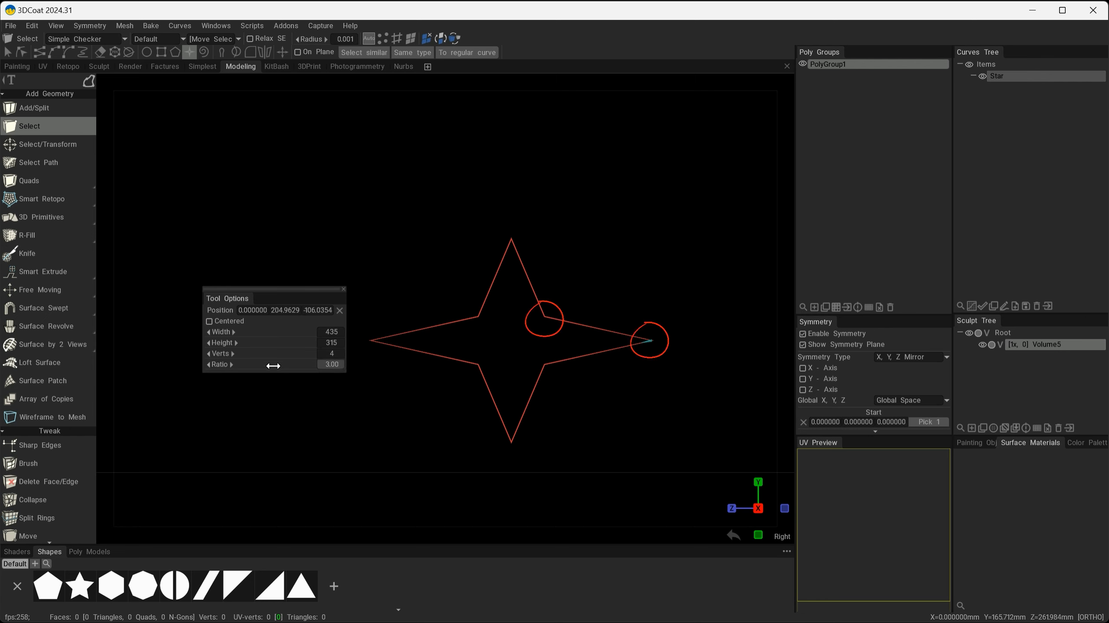
pyautogui.moveTo(260, 365)
pyautogui.mouseDown()
pyautogui.moveTo(284, 364)
pyautogui.moveTo(247, 364)
pyautogui.moveTo(315, 388)
pyautogui.mouseUp()
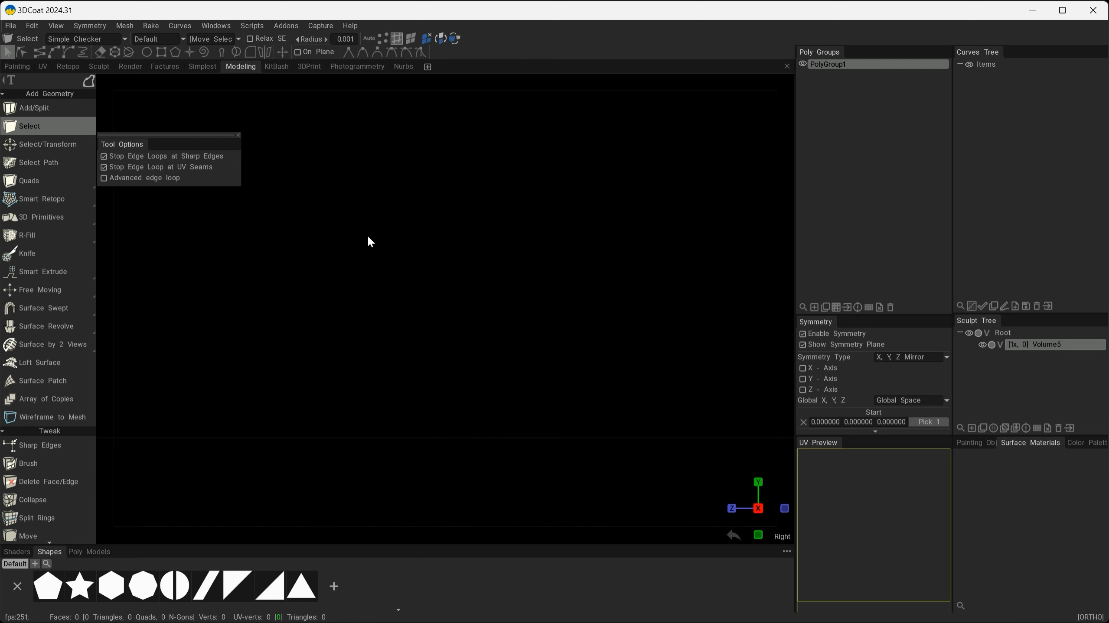
# Draw a spiral curve in the viewport with the Spiral tool.
pyautogui.press('space')
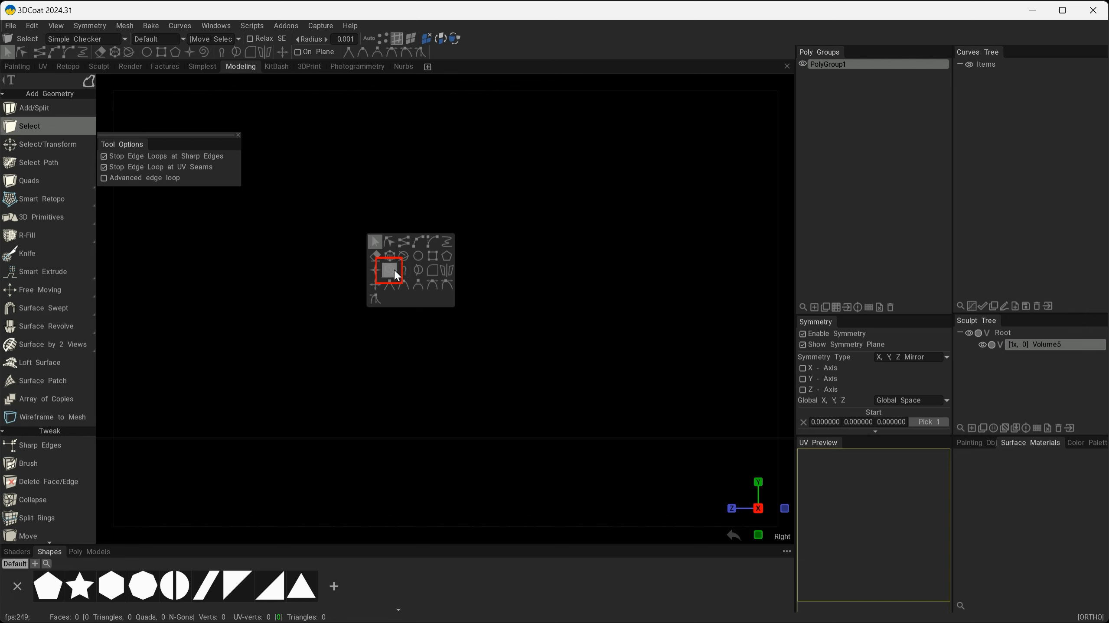
pyautogui.click(394, 275)
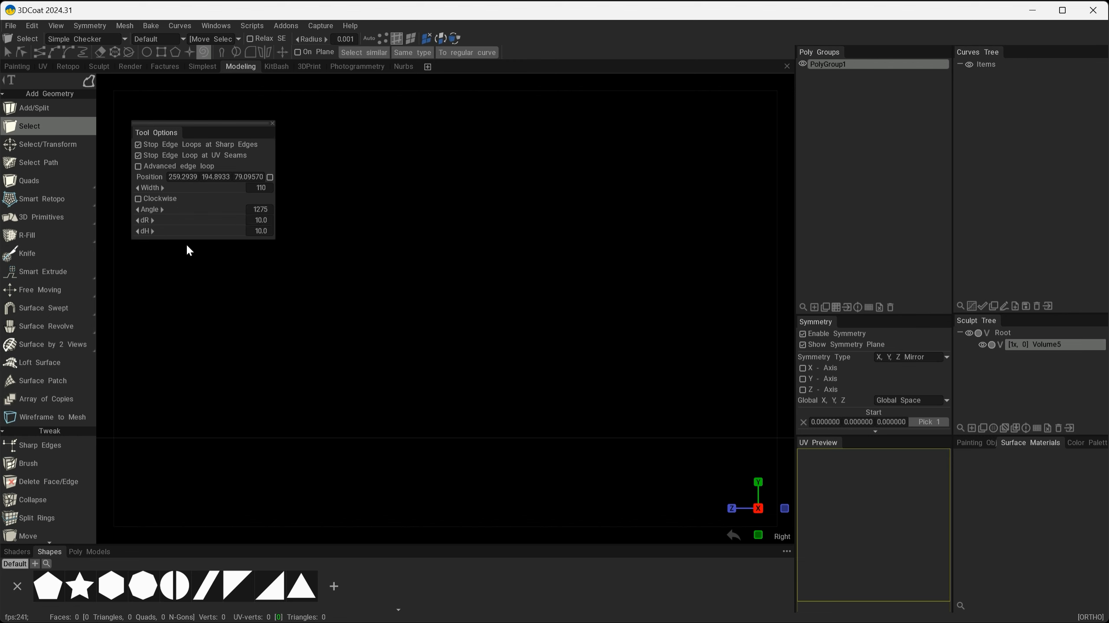
pyautogui.moveTo(368, 160)
pyautogui.mouseDown()
pyautogui.moveTo(480, 246)
pyautogui.moveTo(435, 214)
pyautogui.moveTo(464, 236)
pyautogui.moveTo(493, 245)
pyautogui.moveTo(415, 187)
pyautogui.moveTo(410, 272)
pyautogui.moveTo(409, 232)
pyautogui.moveTo(410, 245)
pyautogui.mouseUp()
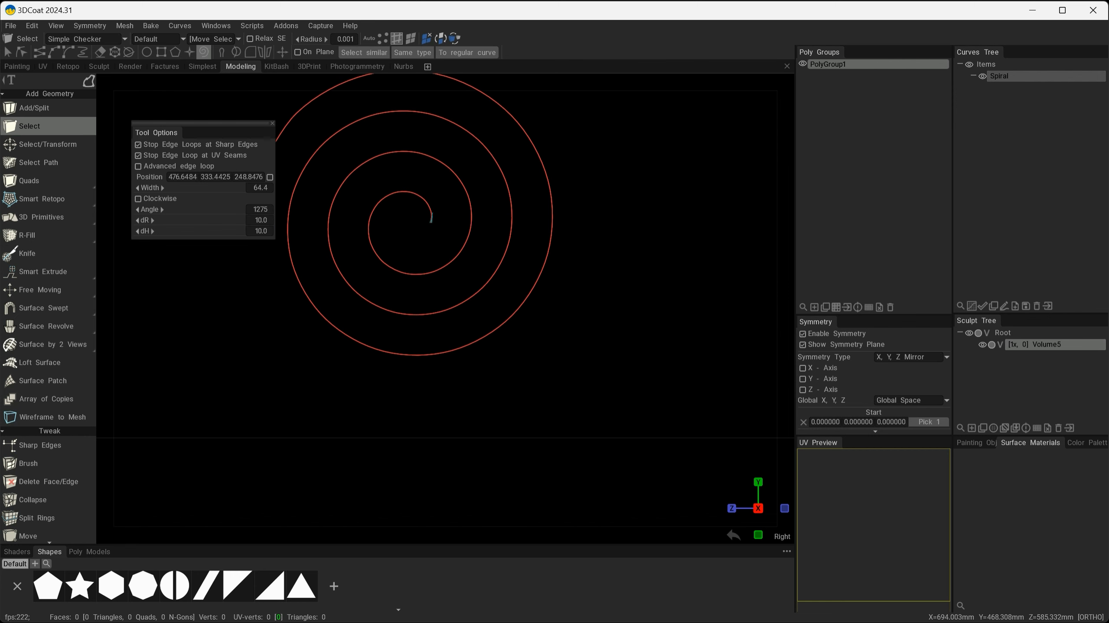
# Widen the spiral to 180 and raise its Angle for extra turns.
pyautogui.click(160, 56)
pyautogui.click(665, 251)
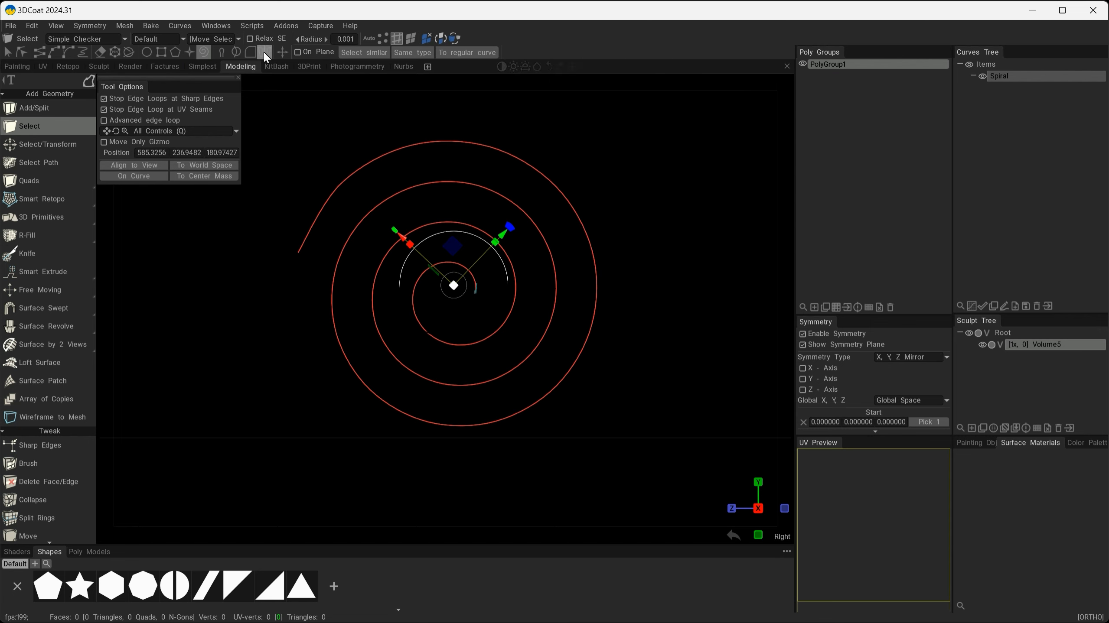
pyautogui.click(206, 54)
pyautogui.moveTo(117, 84); pyautogui.dragTo(150, 117)
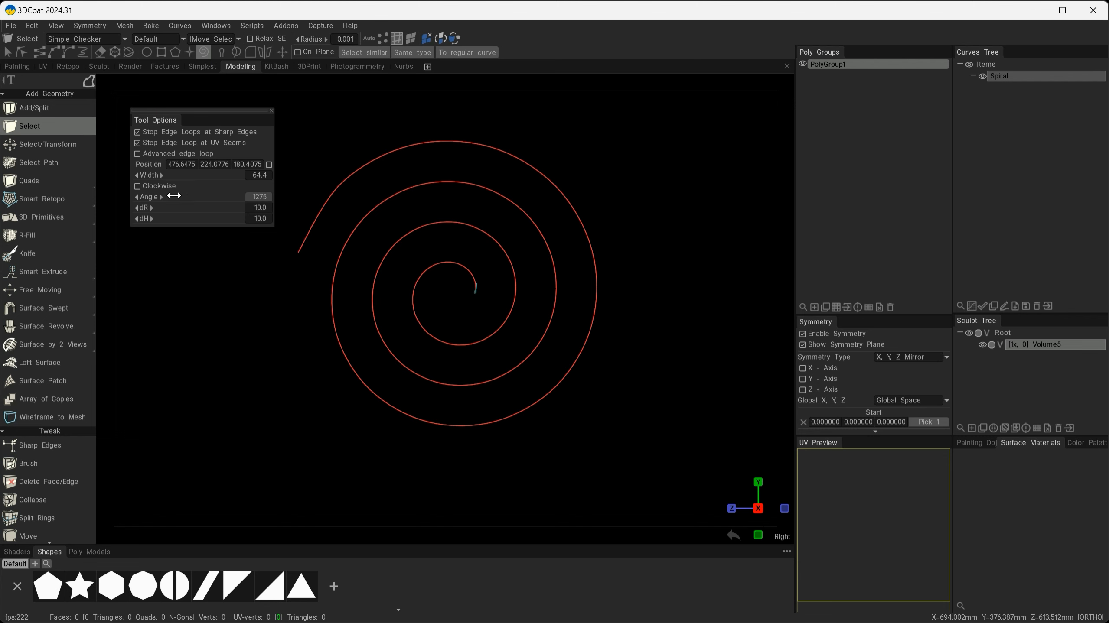
pyautogui.moveTo(180, 175)
pyautogui.mouseDown()
pyautogui.moveTo(209, 173)
pyautogui.moveTo(193, 175)
pyautogui.mouseUp()
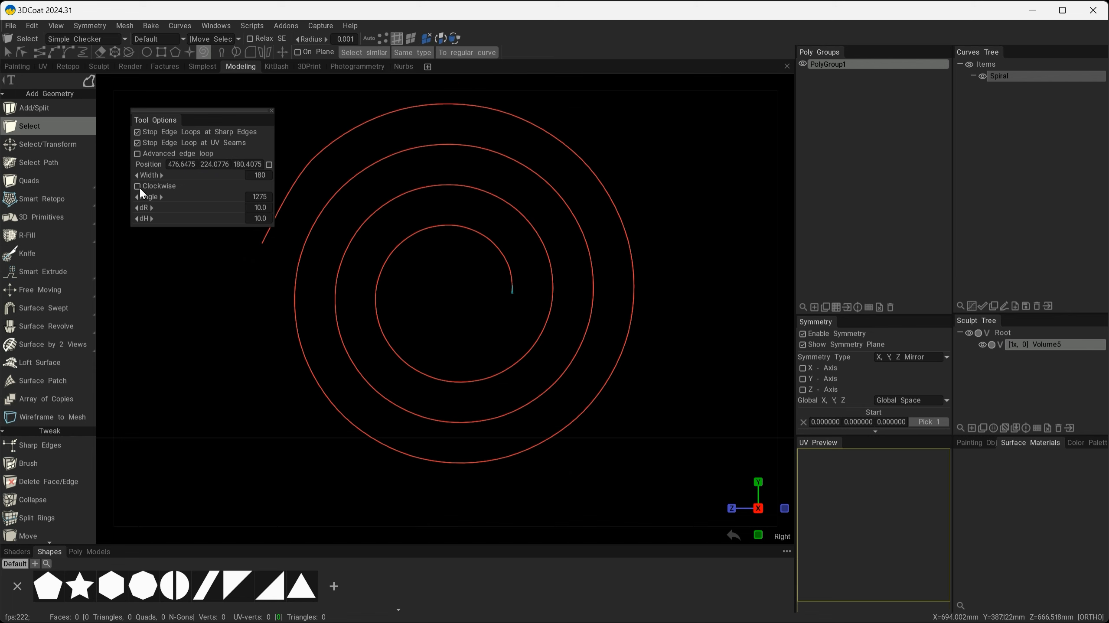
pyautogui.click(138, 185)
pyautogui.click(138, 186)
pyautogui.moveTo(174, 196)
pyautogui.mouseDown()
pyautogui.moveTo(208, 190)
pyautogui.moveTo(185, 190)
pyautogui.mouseUp()
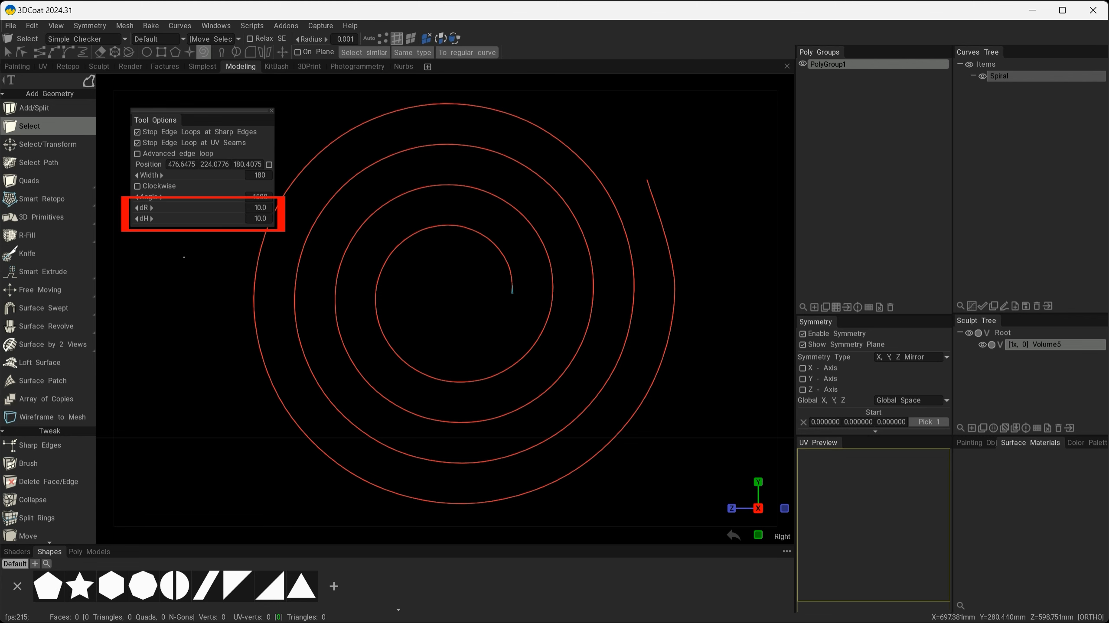
# Set the spiral's dR to 0, Width to 275 and dH to 49 for a tall, spaced coil.
pyautogui.moveTo(664, 384)
pyautogui.keyDown('alt'); pyautogui.mouseDown()
pyautogui.moveTo(594, 403)
pyautogui.moveTo(542, 373)
pyautogui.moveTo(513, 388)
pyautogui.moveTo(588, 446)
pyautogui.moveTo(516, 367)
pyautogui.moveTo(586, 421)
pyautogui.moveTo(613, 485)
pyautogui.moveTo(601, 461)
pyautogui.moveTo(578, 470)
pyautogui.moveTo(622, 470)
pyautogui.moveTo(639, 453)
pyautogui.moveTo(594, 453)
pyautogui.moveTo(581, 470)
pyautogui.moveTo(611, 468)
pyautogui.mouseUp(); pyautogui.keyUp('alt')
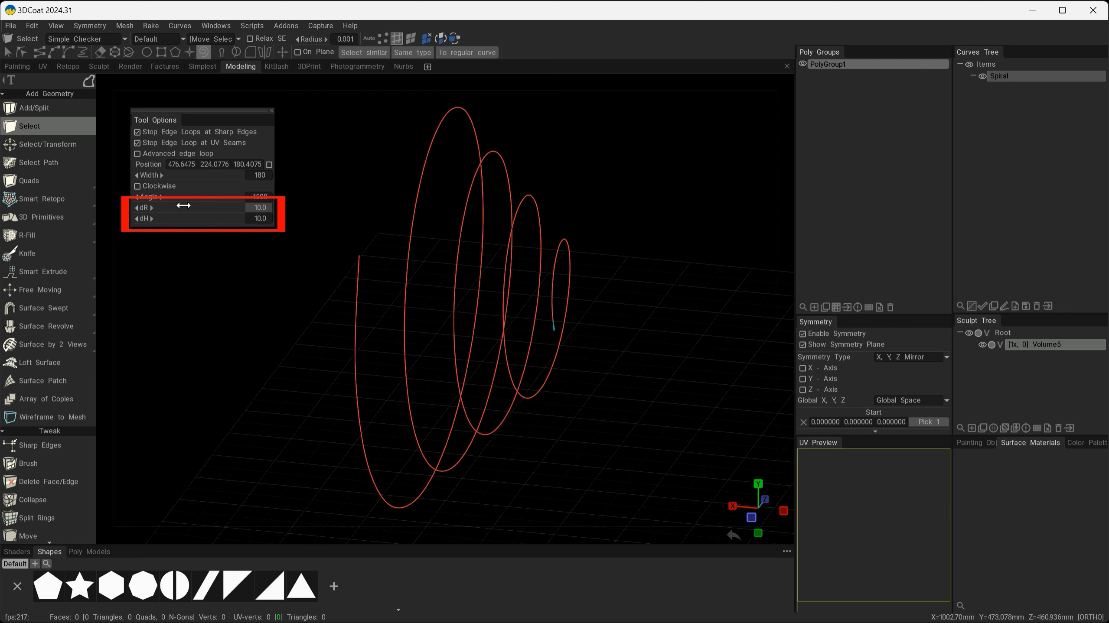
pyautogui.moveTo(211, 208); pyautogui.dragTo(197, 208)
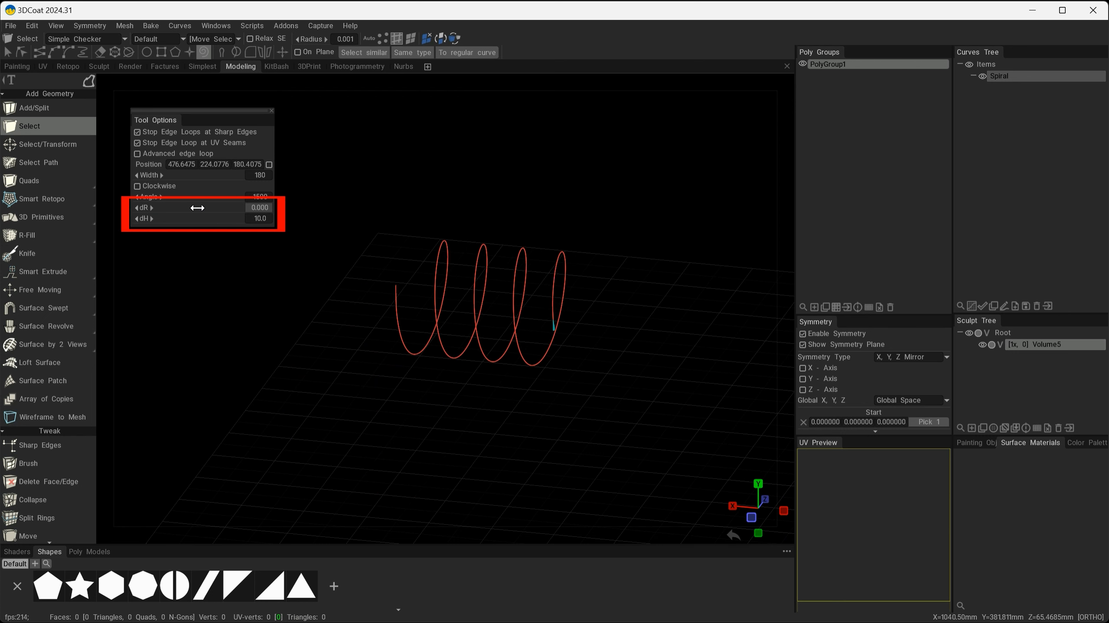
pyautogui.moveTo(458, 334)
pyautogui.keyDown('alt'); pyautogui.mouseDown()
pyautogui.moveTo(474, 371)
pyautogui.moveTo(501, 341)
pyautogui.moveTo(534, 342)
pyautogui.moveTo(453, 319)
pyautogui.mouseUp(); pyautogui.keyUp('alt')
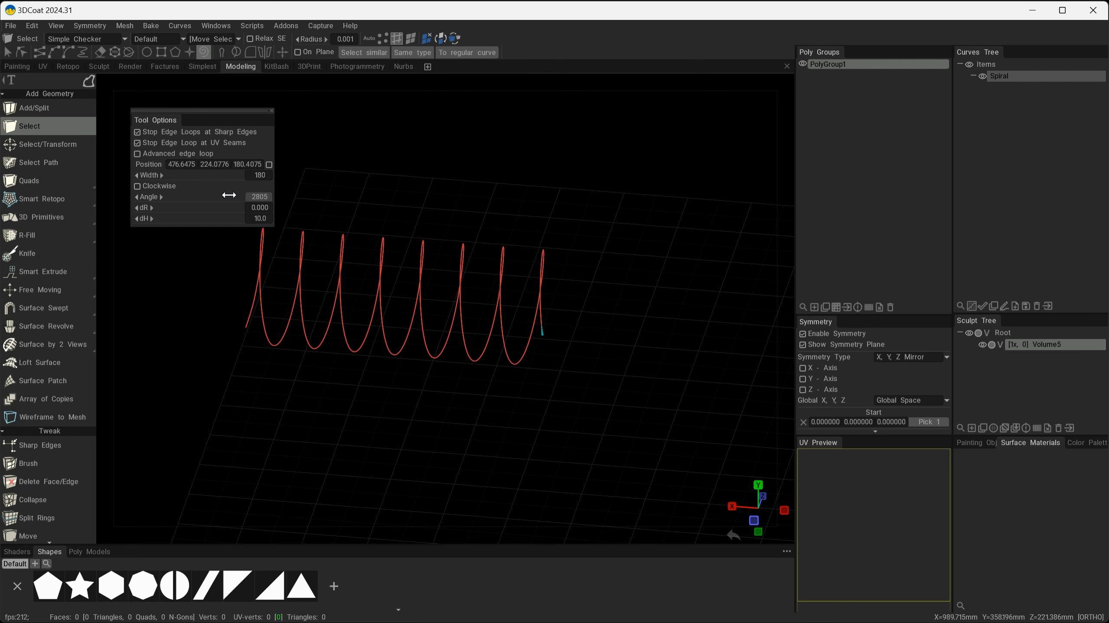
pyautogui.moveTo(191, 175); pyautogui.dragTo(192, 177)
pyautogui.moveTo(166, 218)
pyautogui.mouseDown()
pyautogui.moveTo(179, 214)
pyautogui.moveTo(167, 221)
pyautogui.mouseUp()
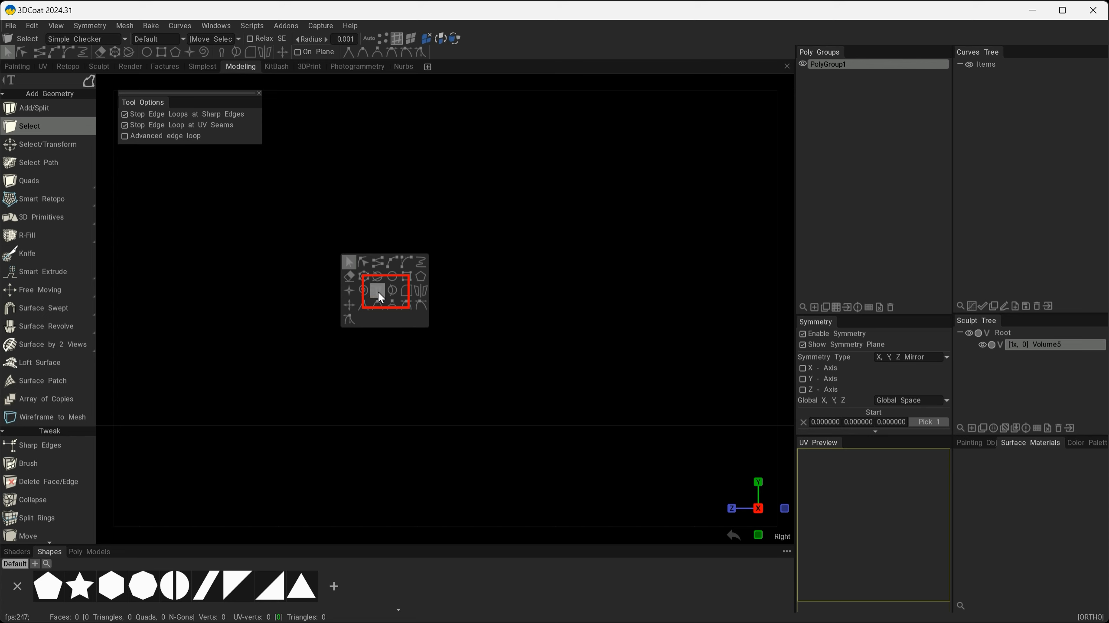
# Draw a large closed freehand Curve with a smaller Curve1 inside it, then select the outer one.
pyautogui.click(50, 53)
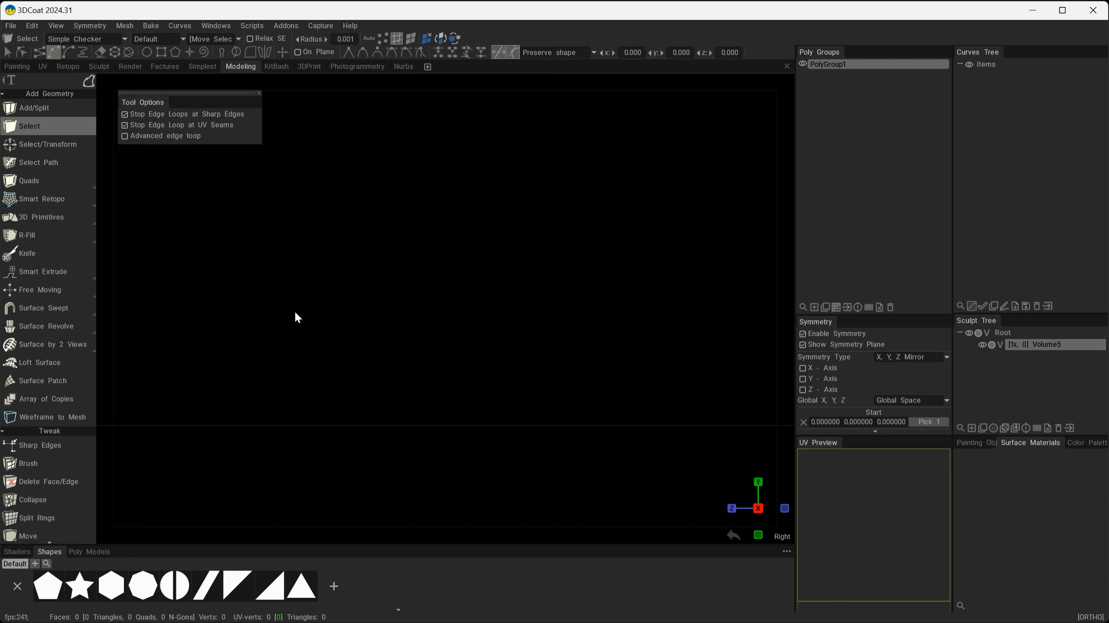
pyautogui.moveTo(272, 353)
pyautogui.mouseDown()
pyautogui.moveTo(645, 261)
pyautogui.moveTo(264, 351)
pyautogui.mouseUp()
pyautogui.moveTo(439, 243); pyautogui.dragTo(435, 387)
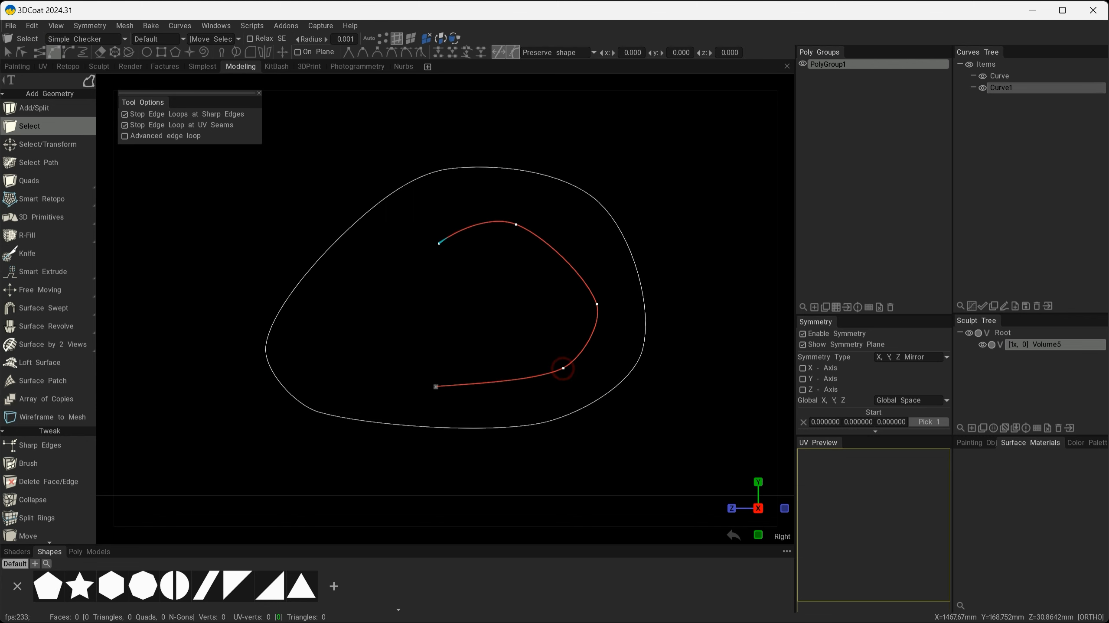
pyautogui.click(272, 328)
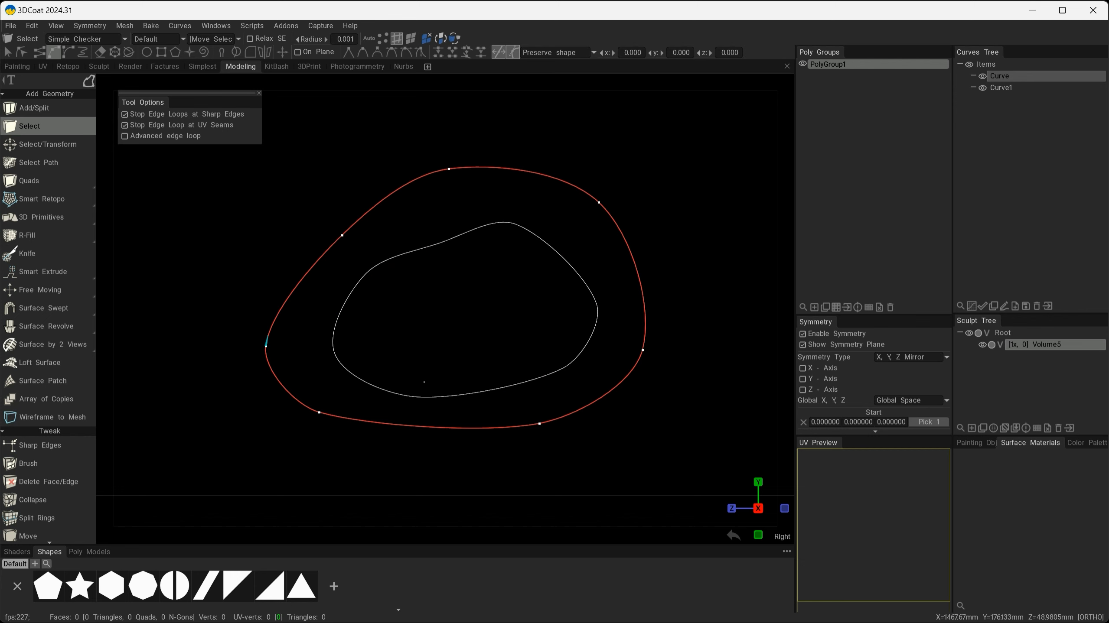
pyautogui.press('space')
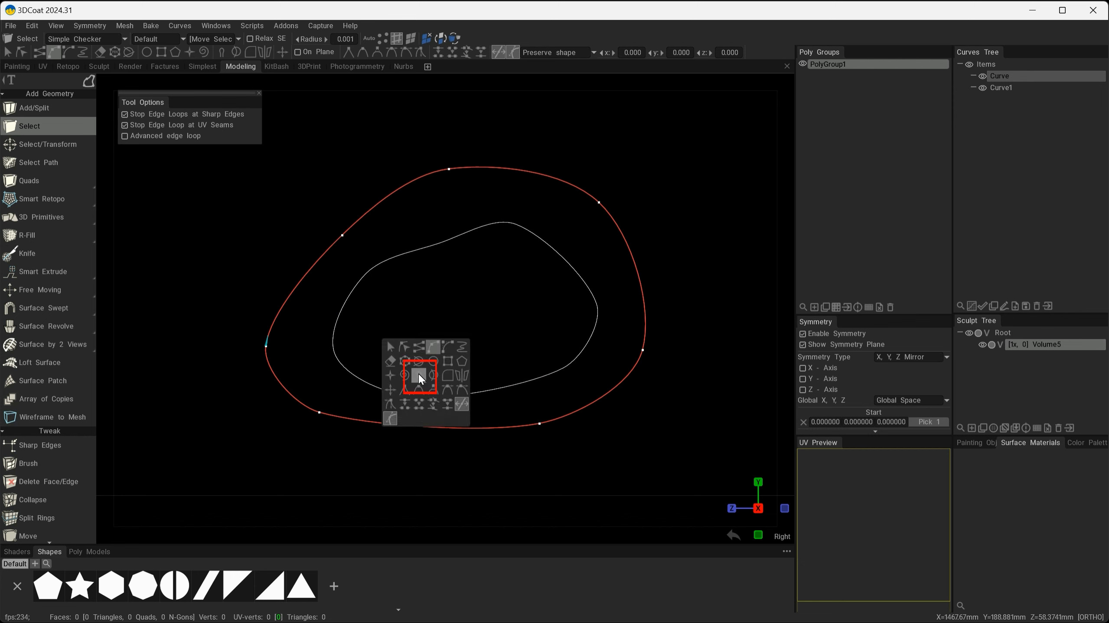
# With a slightly smaller Move curve points brush, push the outer curve's top, right and bottom outward.
pyautogui.click(418, 375)
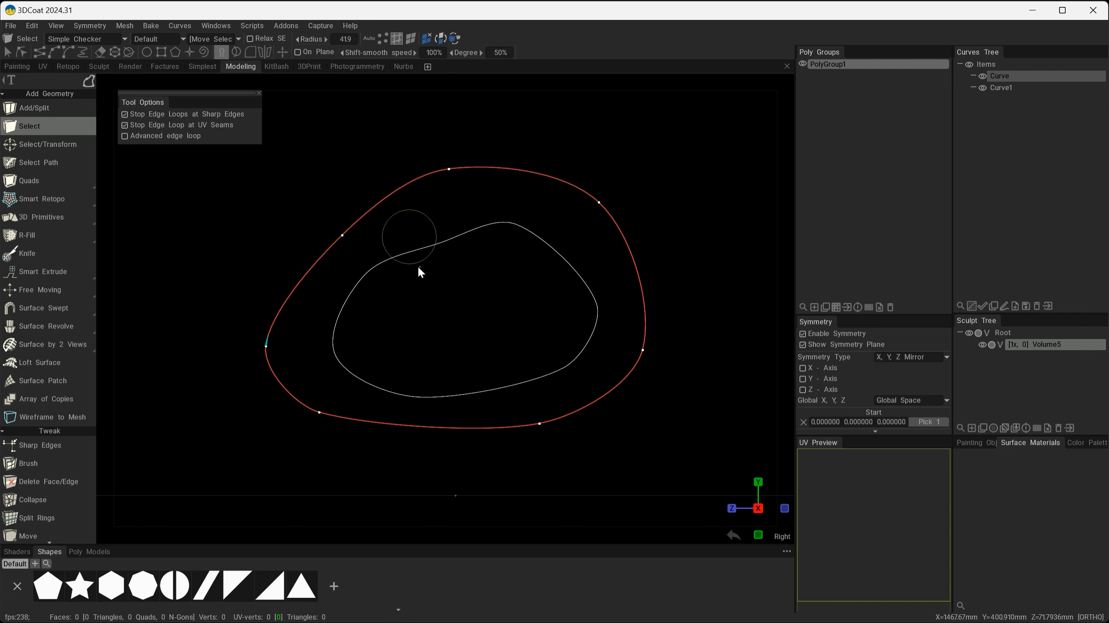
pyautogui.moveTo(496, 285)
pyautogui.mouseDown(button='right')
pyautogui.moveTo(458, 279)
pyautogui.moveTo(512, 288)
pyautogui.moveTo(487, 299)
pyautogui.mouseUp(button='right')
pyautogui.moveTo(402, 261); pyautogui.dragTo(314, 222)
pyautogui.moveTo(428, 257); pyautogui.dragTo(350, 183)
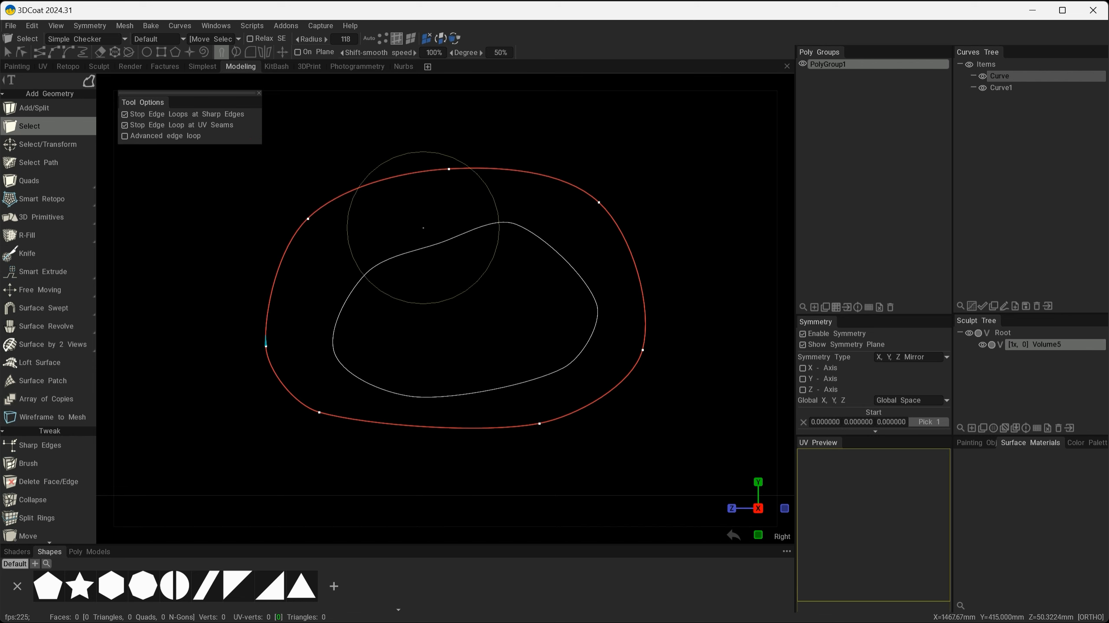
pyautogui.moveTo(475, 210); pyautogui.dragTo(465, 162)
pyautogui.moveTo(548, 218); pyautogui.dragTo(580, 206)
pyautogui.moveTo(608, 255); pyautogui.dragTo(642, 217)
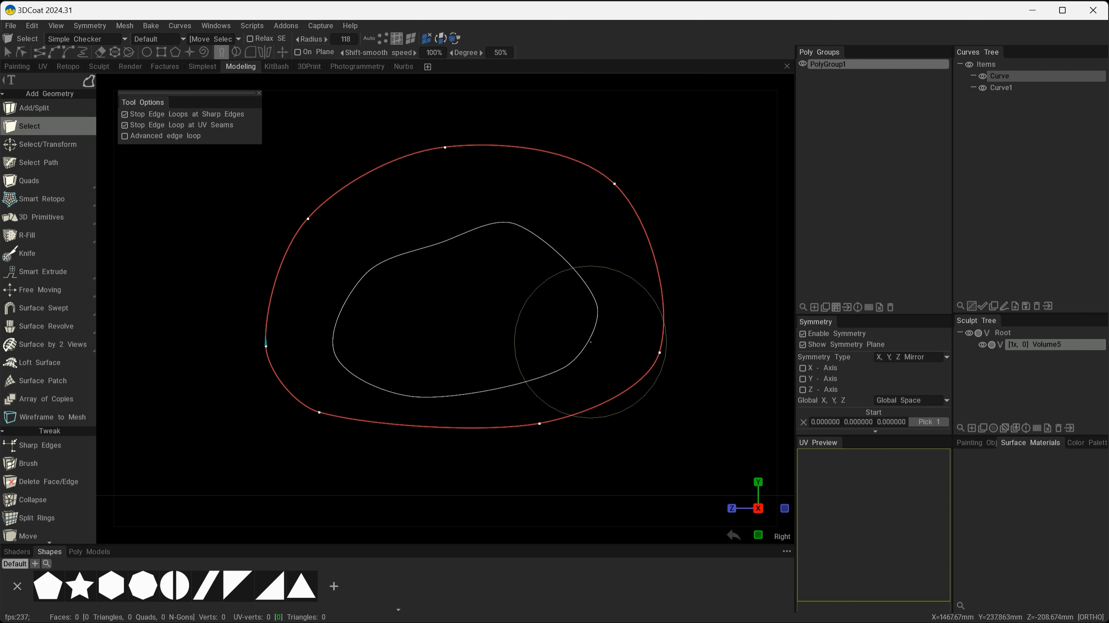
pyautogui.moveTo(609, 358); pyautogui.dragTo(630, 394)
pyautogui.moveTo(554, 382); pyautogui.dragTo(557, 436)
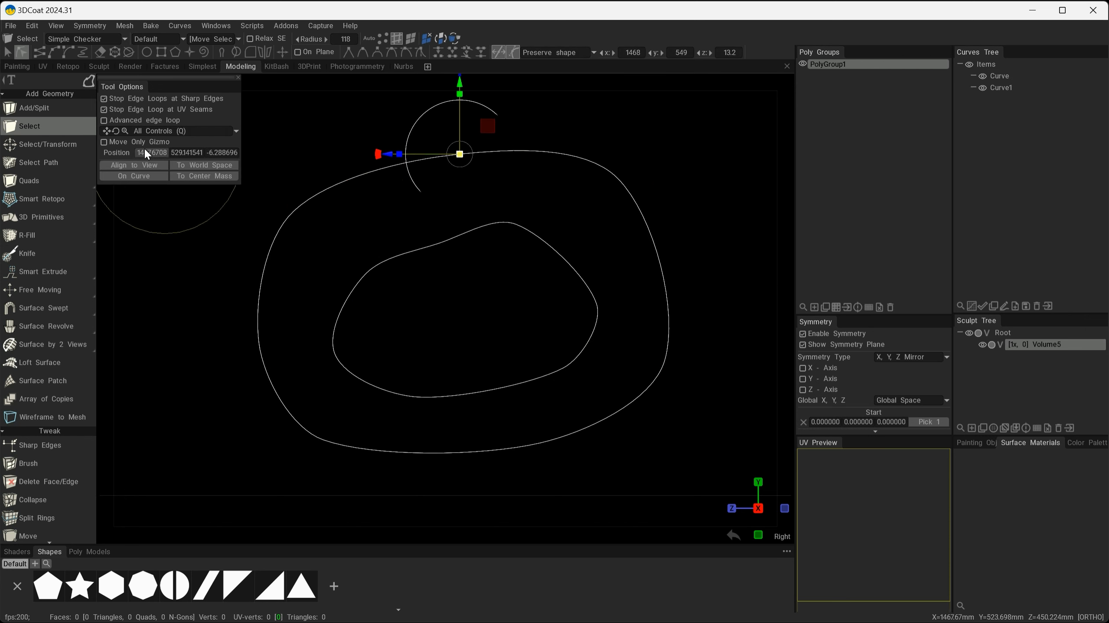
# Set the brush radius to 157 and lift the outer curve's upper edge, pushing its right and bottom out.
pyautogui.click(12, 53)
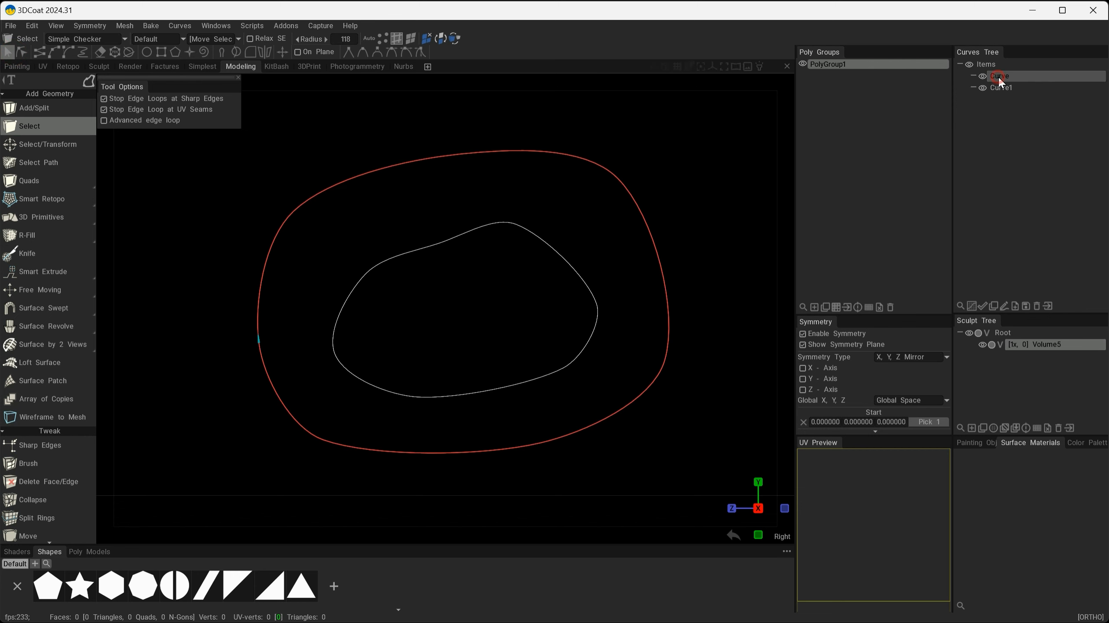
pyautogui.click(220, 55)
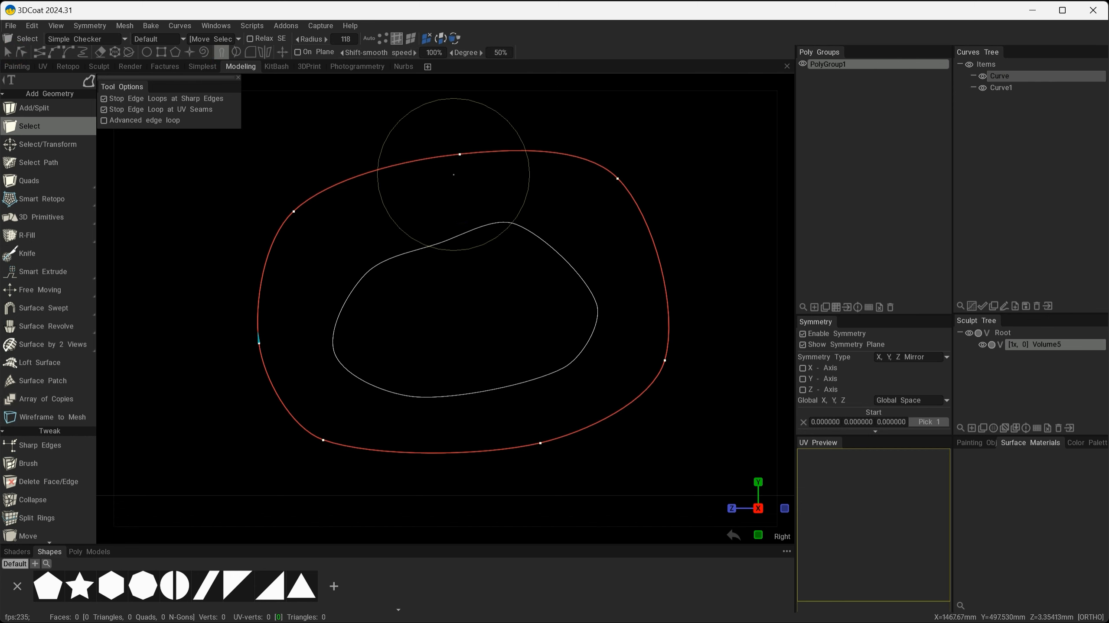
pyautogui.moveTo(518, 215)
pyautogui.mouseDown(button='right')
pyautogui.moveTo(468, 221)
pyautogui.moveTo(485, 217)
pyautogui.mouseUp(button='right')
pyautogui.moveTo(454, 181)
pyautogui.mouseDown()
pyautogui.moveTo(437, 149)
pyautogui.moveTo(437, 165)
pyautogui.mouseUp()
pyautogui.moveTo(293, 236)
pyautogui.mouseDown()
pyautogui.moveTo(293, 201)
pyautogui.moveTo(293, 220)
pyautogui.moveTo(310, 195)
pyautogui.mouseUp()
pyautogui.moveTo(451, 163); pyautogui.dragTo(451, 146)
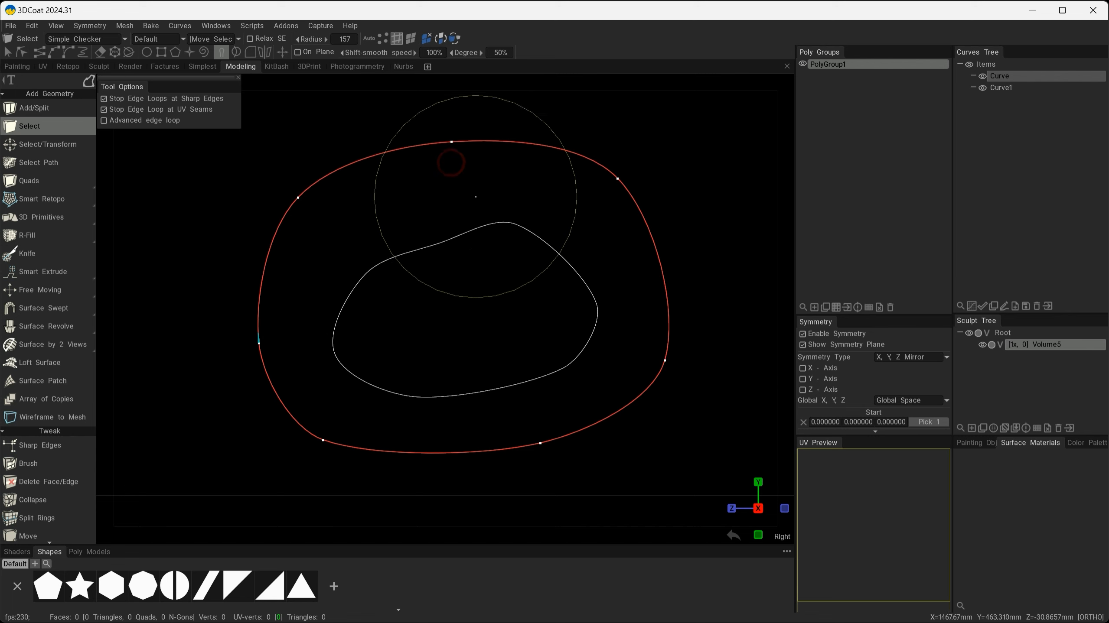
pyautogui.moveTo(601, 180); pyautogui.dragTo(614, 174)
pyautogui.moveTo(656, 343); pyautogui.dragTo(674, 362)
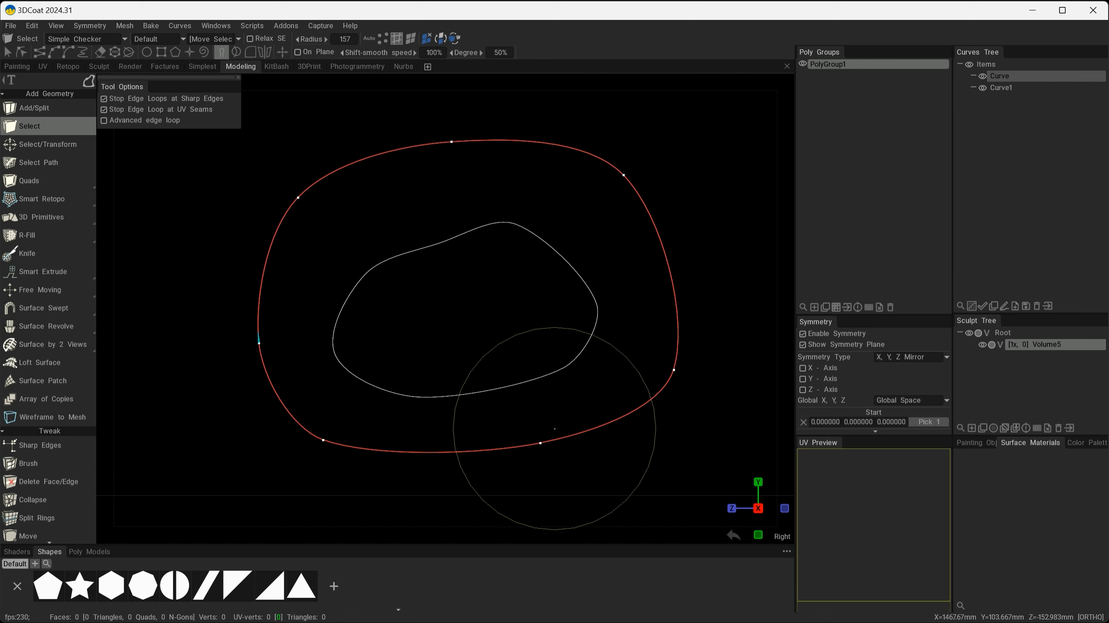
pyautogui.moveTo(548, 434); pyautogui.dragTo(548, 444)
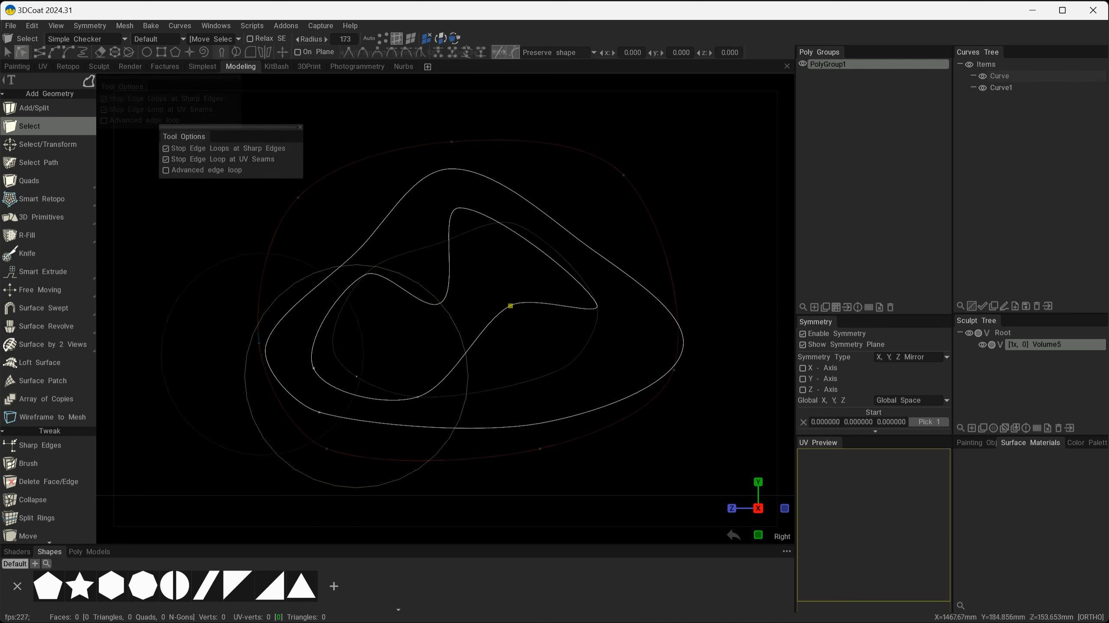
pyautogui.press('space')
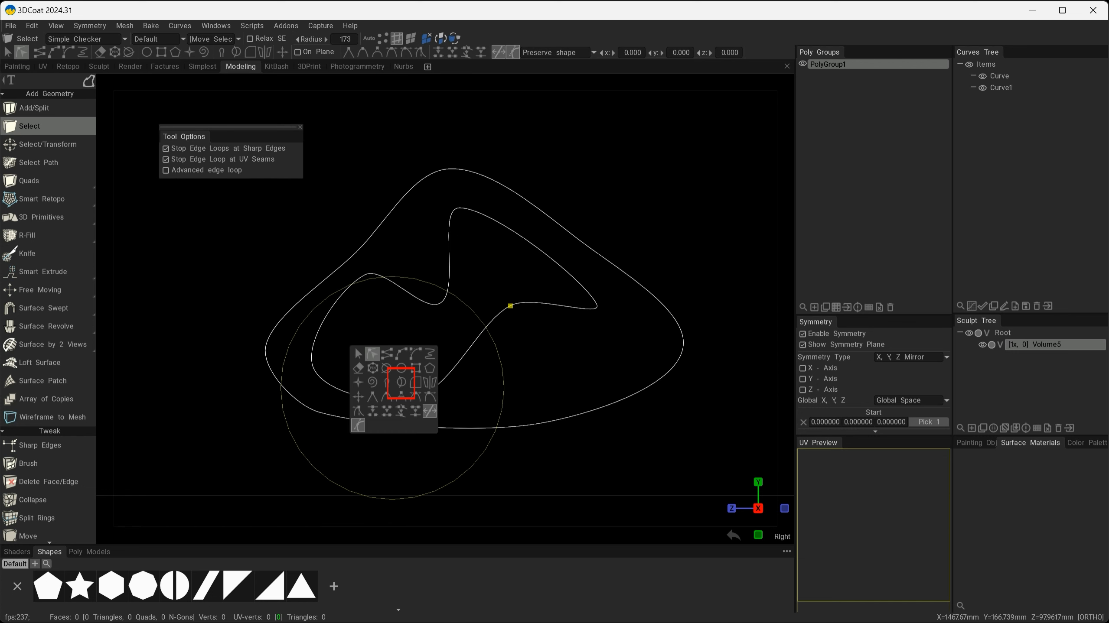
# Enlarge the Move curve points brush and reposition the outer curve's top, right and bottom-left points.
pyautogui.click(401, 384)
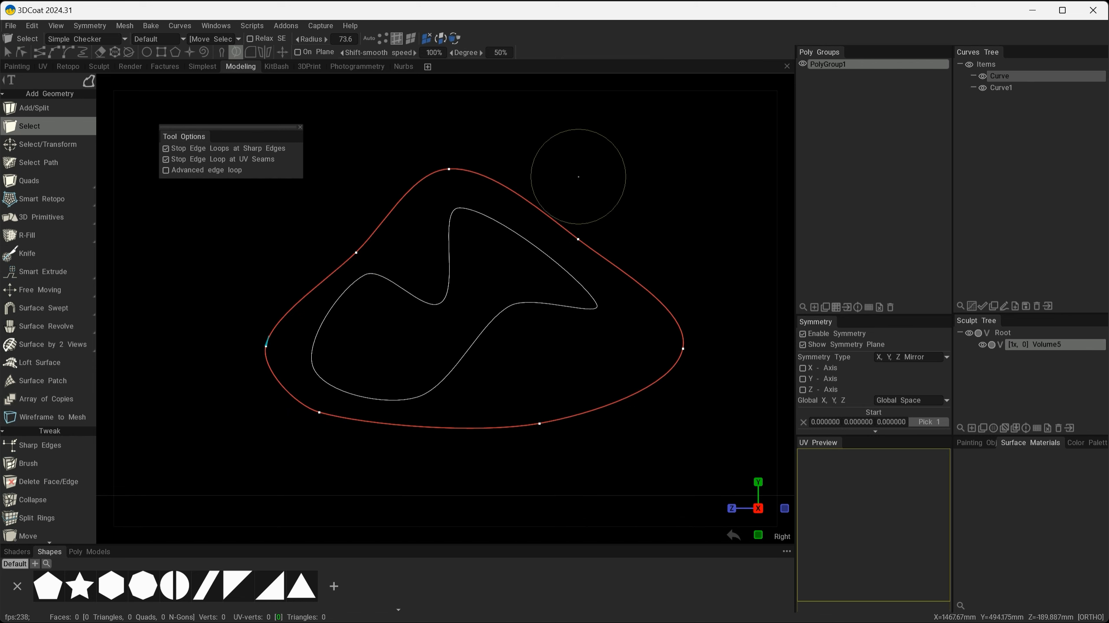
pyautogui.moveTo(500, 193); pyautogui.dragTo(589, 225, button='right')
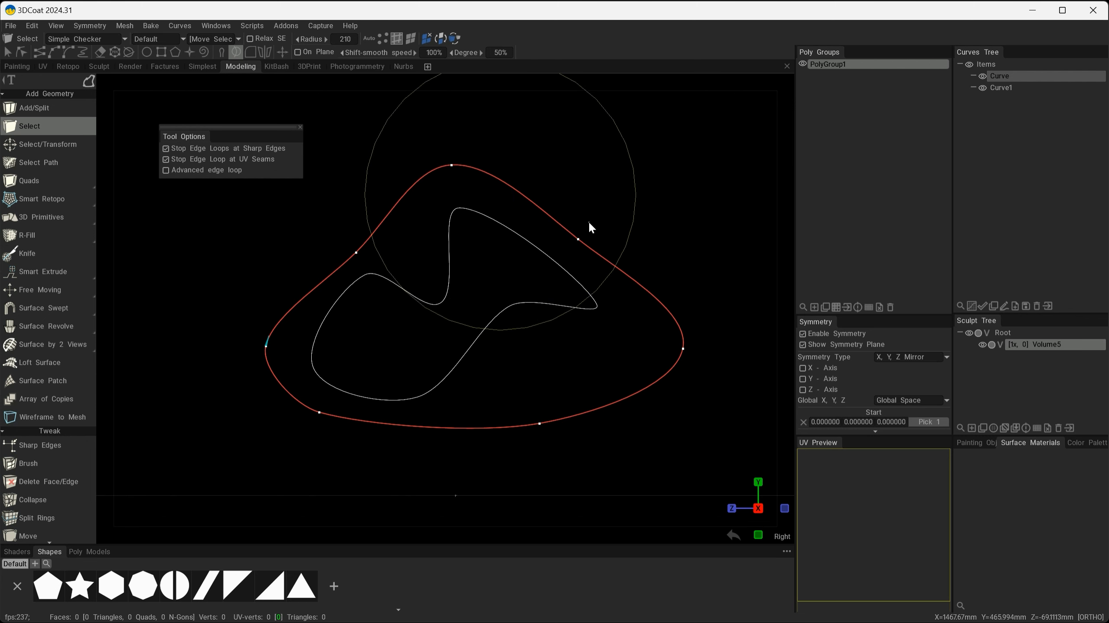
pyautogui.moveTo(553, 236)
pyautogui.mouseDown()
pyautogui.moveTo(547, 227)
pyautogui.moveTo(572, 212)
pyautogui.mouseUp()
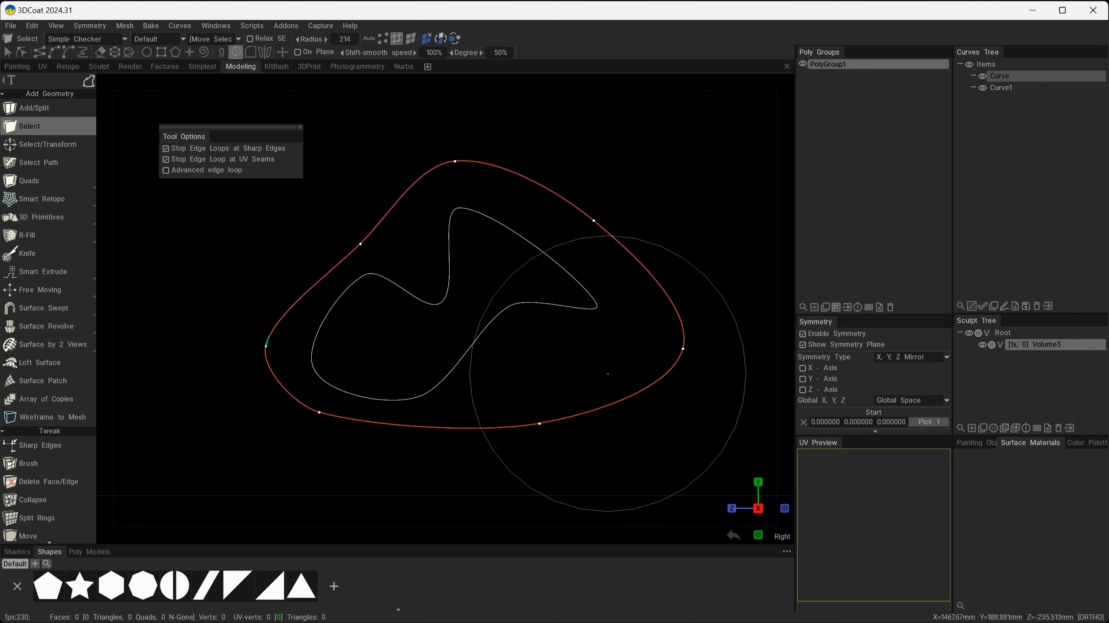
pyautogui.moveTo(361, 239)
pyautogui.mouseDown()
pyautogui.moveTo(385, 252)
pyautogui.moveTo(263, 178)
pyautogui.moveTo(374, 215)
pyautogui.moveTo(373, 242)
pyautogui.mouseUp()
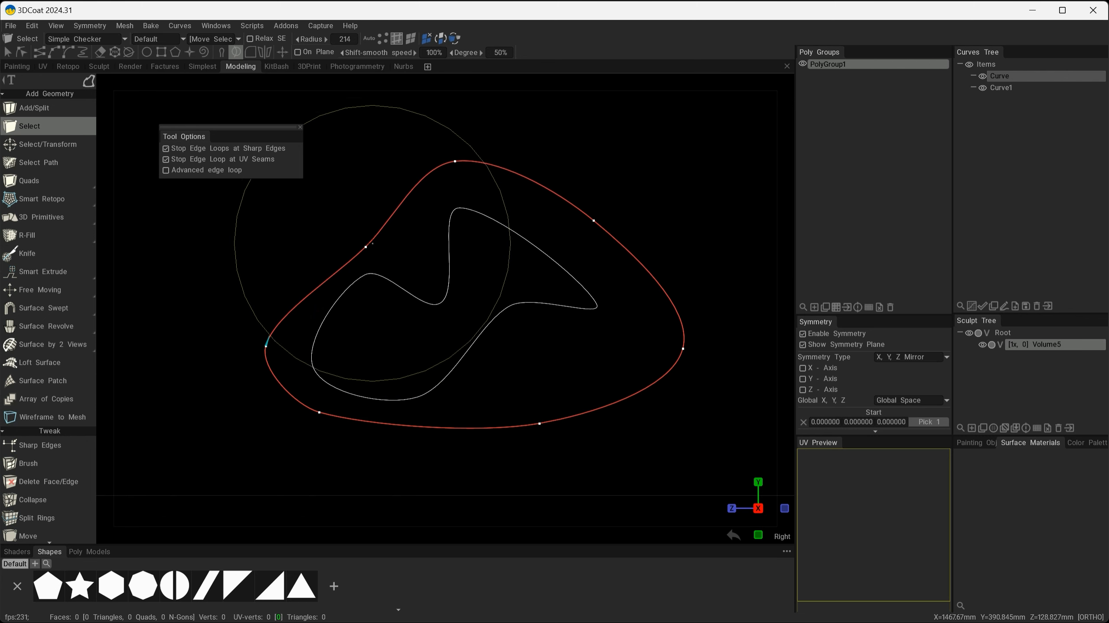
pyautogui.moveTo(458, 174); pyautogui.dragTo(439, 141)
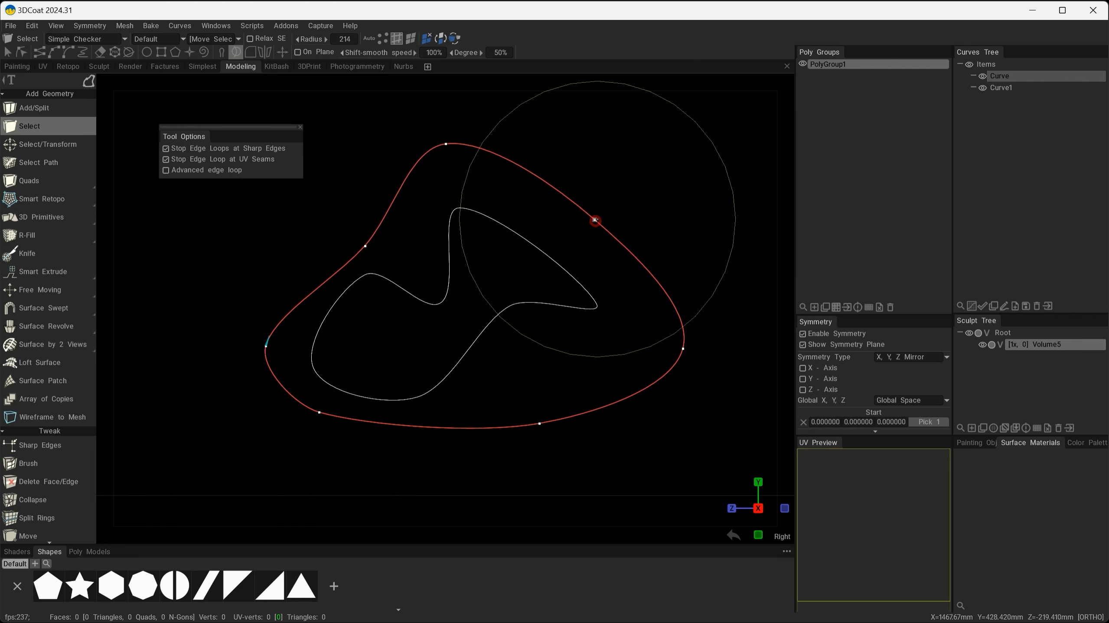
pyautogui.moveTo(597, 221)
pyautogui.mouseDown()
pyautogui.moveTo(623, 181)
pyautogui.moveTo(612, 176)
pyautogui.mouseUp()
pyautogui.moveTo(570, 228); pyautogui.dragTo(610, 194)
pyautogui.moveTo(617, 194); pyautogui.dragTo(595, 274)
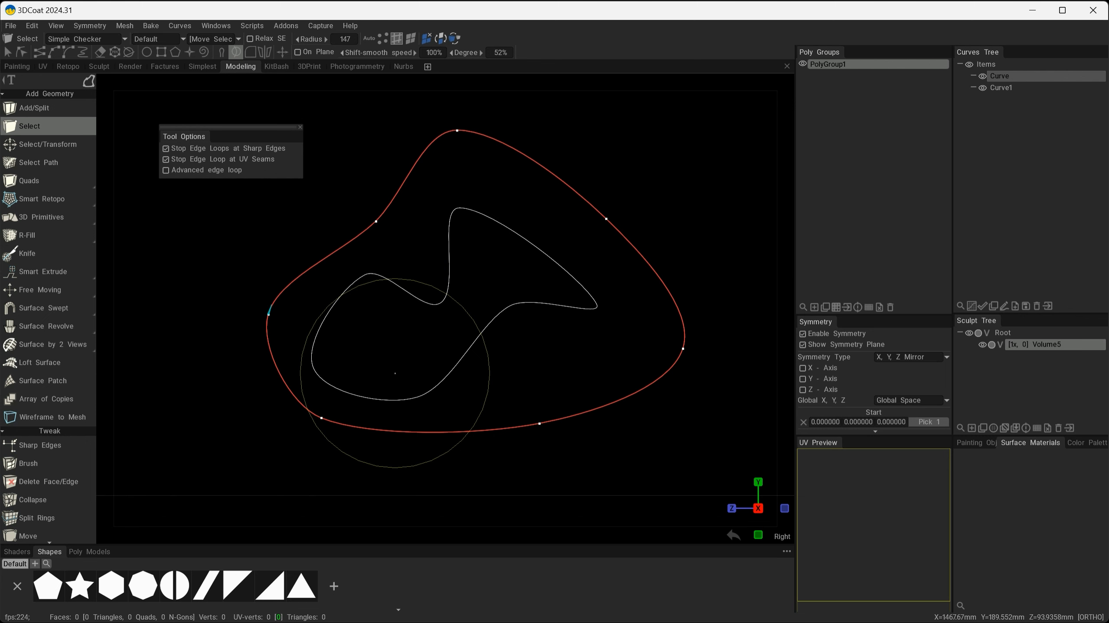
pyautogui.moveTo(318, 401)
pyautogui.mouseDown()
pyautogui.moveTo(324, 429)
pyautogui.moveTo(314, 406)
pyautogui.mouseUp()
pyautogui.moveTo(352, 332); pyautogui.dragTo(380, 332, button='right')
# Relax the outer curve's sides inward, try a smoothing stroke, then undo the collapse.
pyautogui.keyDown('shift'); pyautogui.click(374, 190); pyautogui.keyUp('shift')
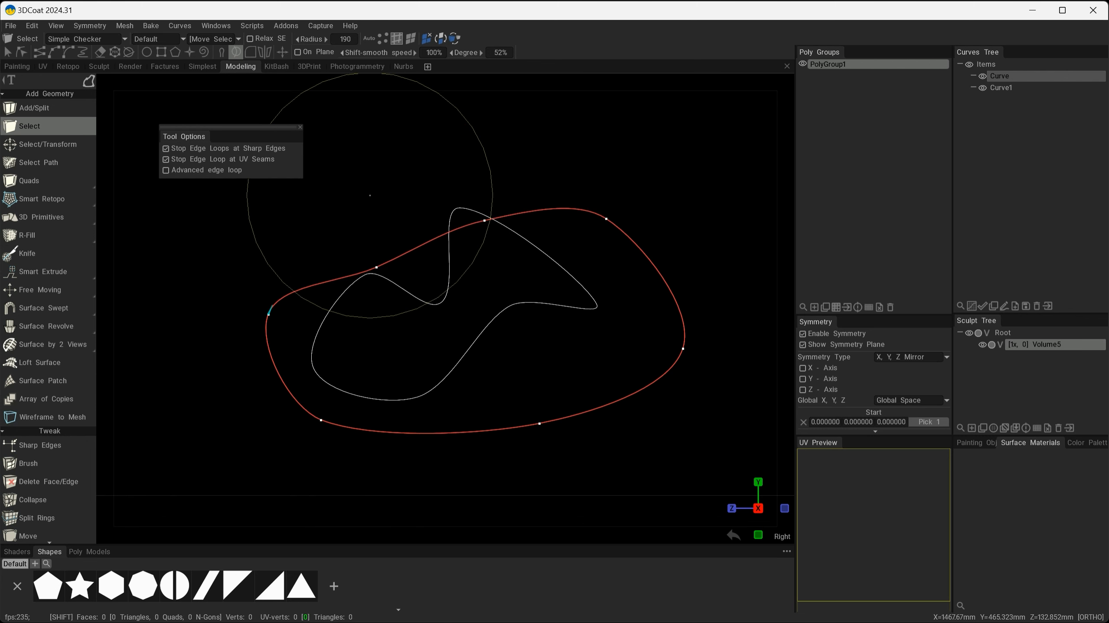
pyautogui.keyDown('shift'); pyautogui.click(524, 249); pyautogui.keyUp('shift')
pyautogui.keyDown('shift'); pyautogui.click(613, 307); pyautogui.keyUp('shift')
pyautogui.keyDown('shift'); pyautogui.click(535, 400); pyautogui.keyUp('shift')
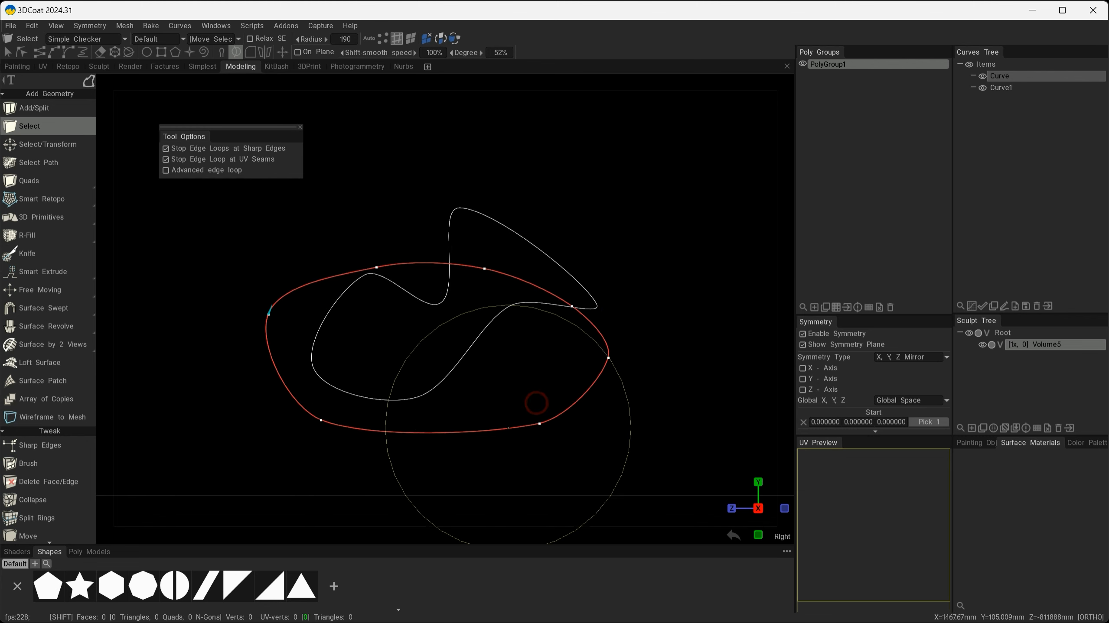
pyautogui.keyDown('shift'); pyautogui.click(473, 424); pyautogui.keyUp('shift')
pyautogui.keyDown('shift'); pyautogui.moveTo(274, 357); pyautogui.dragTo(369, 371); pyautogui.keyUp('shift')
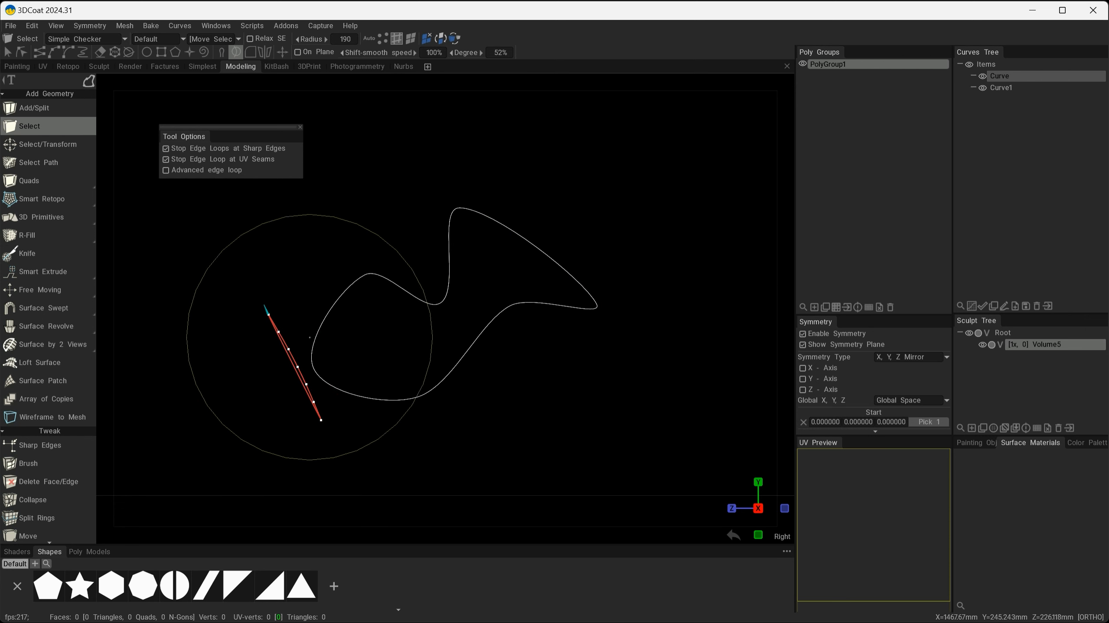
pyautogui.hotkey('ctrl', 'z')
pyautogui.hotkey('ctrl', 'z')
pyautogui.hotkey('ctrl', 'z')
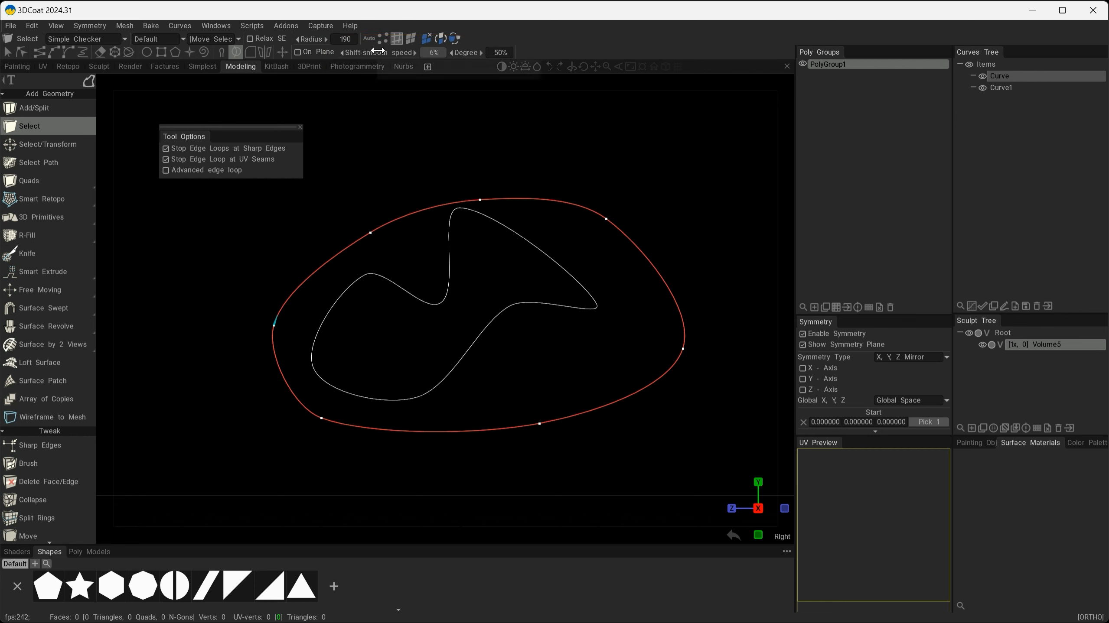
# Set Shift-smooth speed to 5%, raise Degree slightly, and test a smoothing stroke before undoing it.
pyautogui.moveTo(377, 51); pyautogui.dragTo(376, 50)
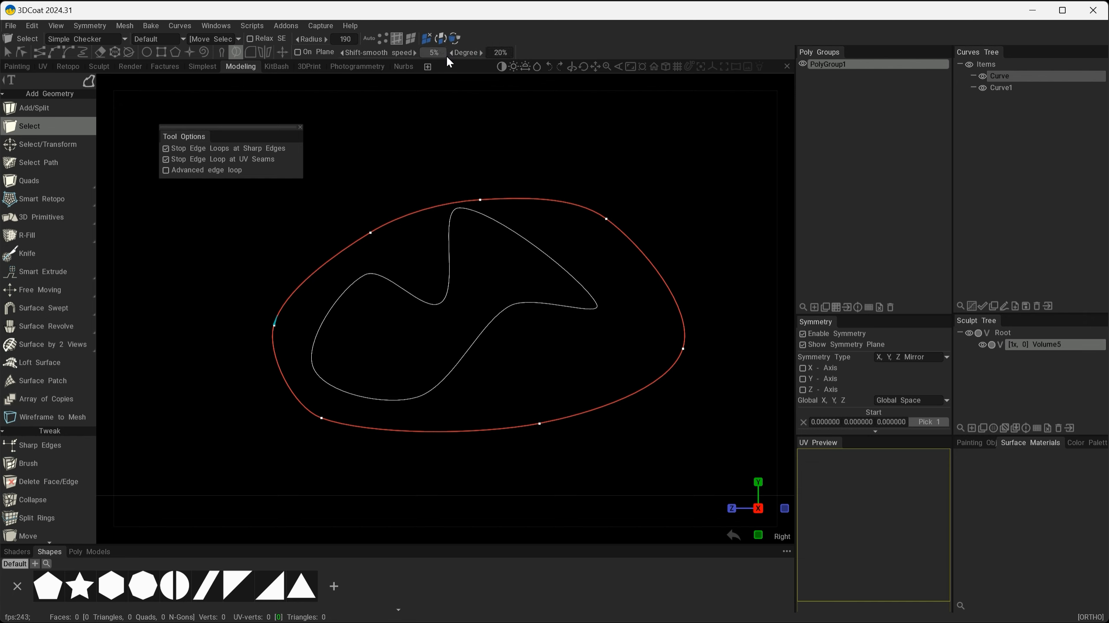
pyautogui.moveTo(447, 57); pyautogui.dragTo(448, 58)
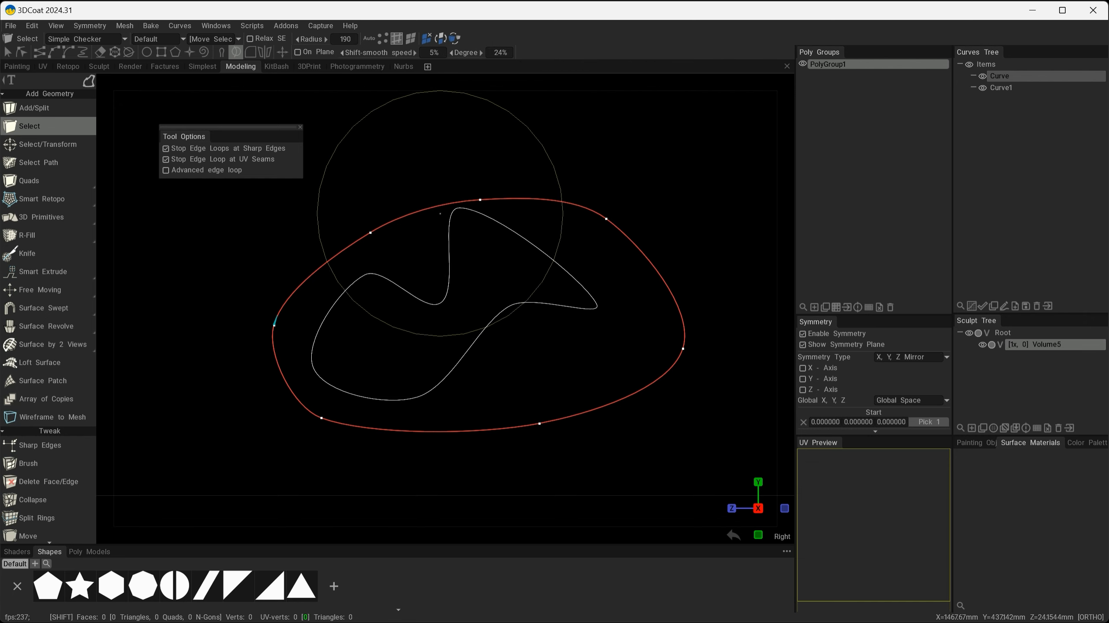
pyautogui.moveTo(388, 246)
pyautogui.keyDown('shift'); pyautogui.mouseDown()
pyautogui.moveTo(461, 205)
pyautogui.moveTo(607, 186)
pyautogui.moveTo(681, 272)
pyautogui.moveTo(528, 467)
pyautogui.moveTo(506, 404)
pyautogui.moveTo(359, 407)
pyautogui.moveTo(302, 394)
pyautogui.moveTo(425, 326)
pyautogui.moveTo(495, 331)
pyautogui.moveTo(485, 358)
pyautogui.moveTo(507, 321)
pyautogui.moveTo(313, 302)
pyautogui.mouseUp(); pyautogui.keyUp('shift')
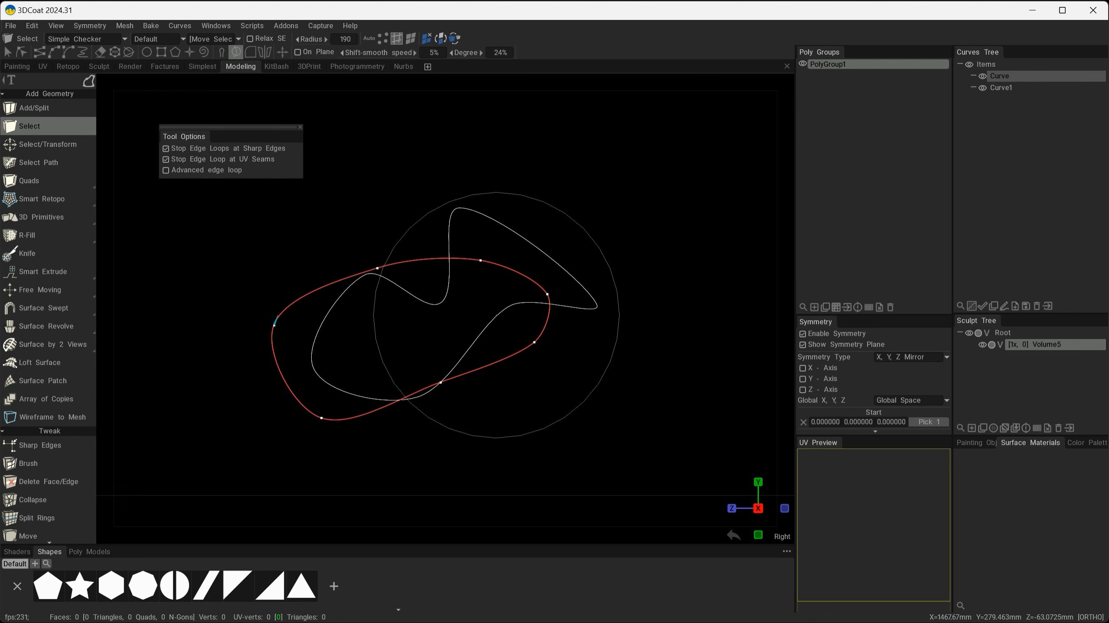
pyautogui.hotkey('ctrl', 'z')
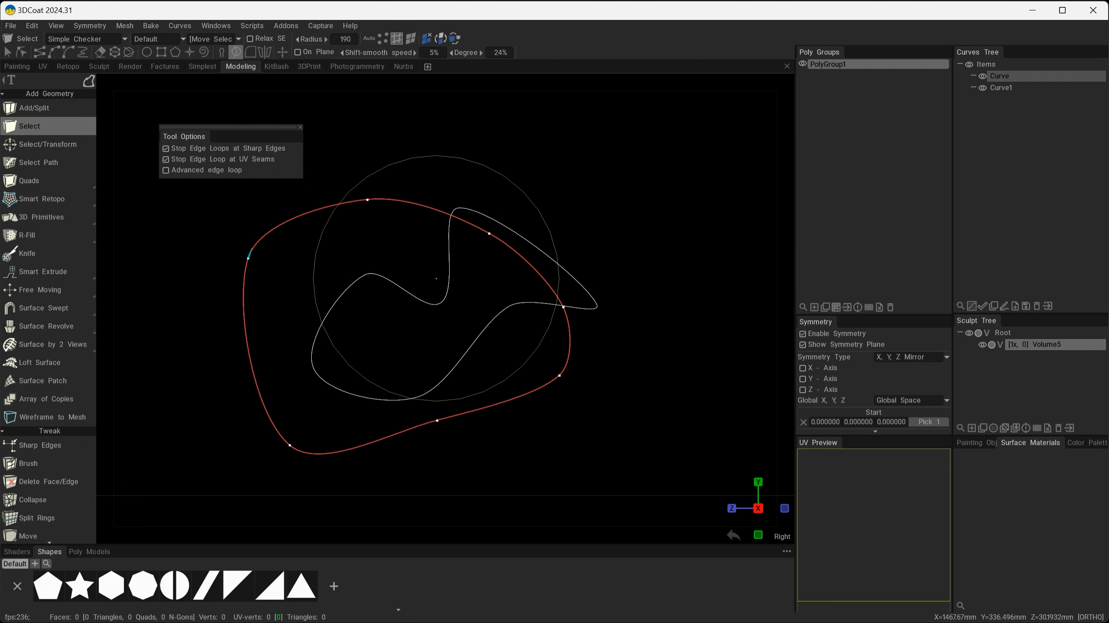
# Push the outer curve's top, left and lower-right points outward, then pull its top edge inward.
pyautogui.moveTo(353, 214); pyautogui.dragTo(322, 224)
pyautogui.moveTo(315, 247)
pyautogui.mouseDown()
pyautogui.moveTo(259, 265)
pyautogui.moveTo(307, 267)
pyautogui.mouseUp()
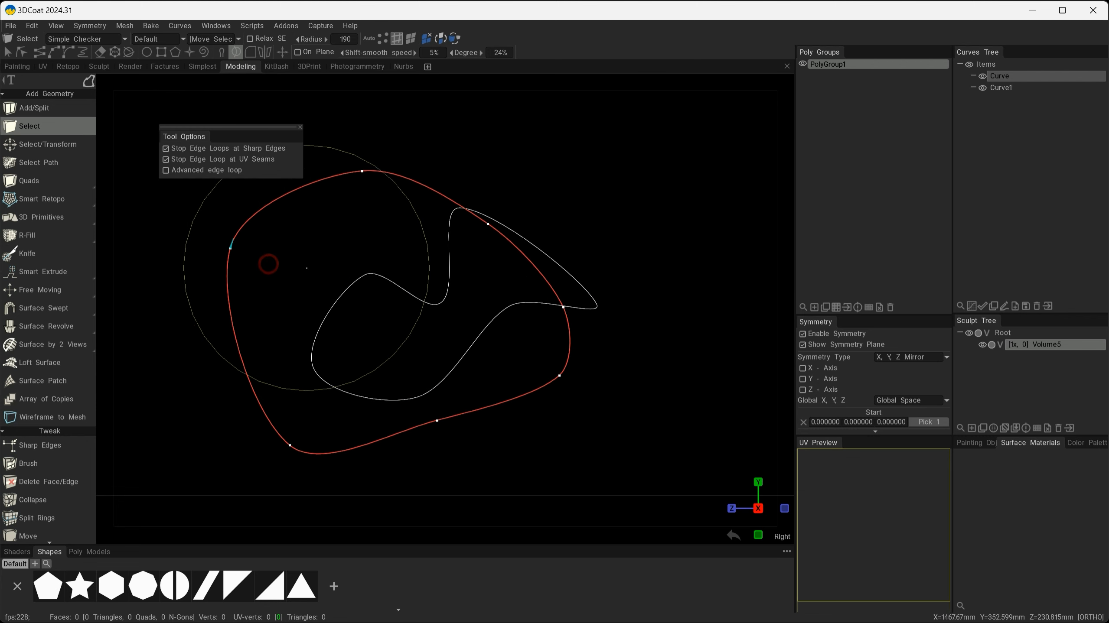
pyautogui.moveTo(372, 194)
pyautogui.mouseDown()
pyautogui.moveTo(372, 182)
pyautogui.moveTo(495, 252)
pyautogui.moveTo(507, 243)
pyautogui.moveTo(510, 364)
pyautogui.mouseUp()
pyautogui.moveTo(608, 379); pyautogui.dragTo(564, 383)
pyautogui.moveTo(365, 350); pyautogui.dragTo(493, 440)
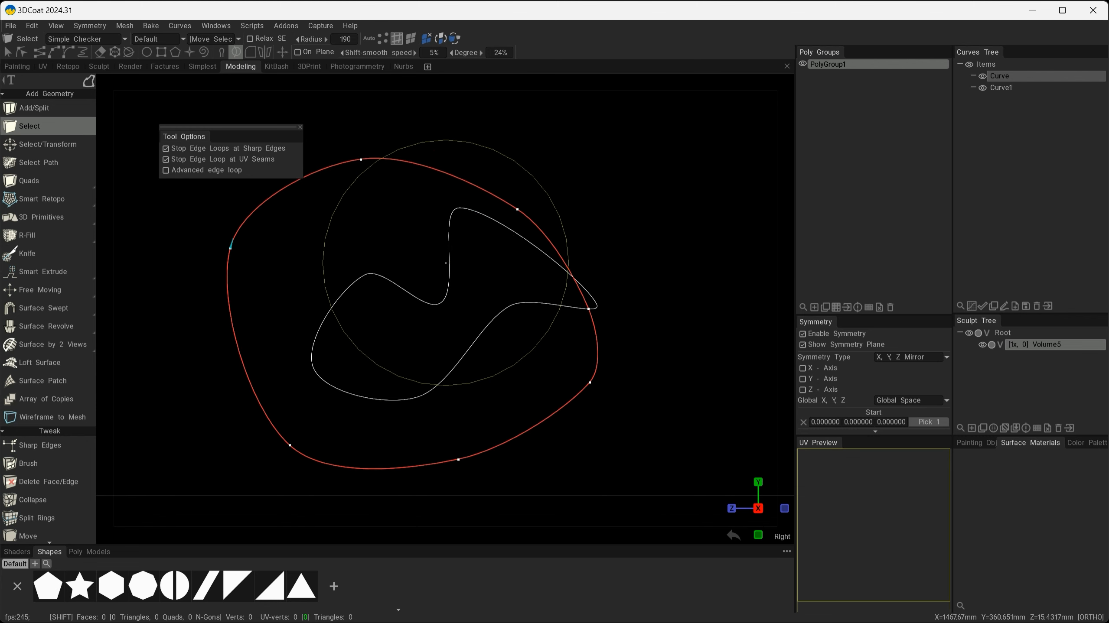
pyautogui.moveTo(433, 62)
pyautogui.mouseDown()
pyautogui.moveTo(504, 250)
pyautogui.moveTo(567, 261)
pyautogui.moveTo(554, 384)
pyautogui.moveTo(445, 437)
pyautogui.moveTo(371, 453)
pyautogui.moveTo(408, 458)
pyautogui.moveTo(507, 321)
pyautogui.moveTo(458, 210)
pyautogui.moveTo(433, 347)
pyautogui.mouseUp()
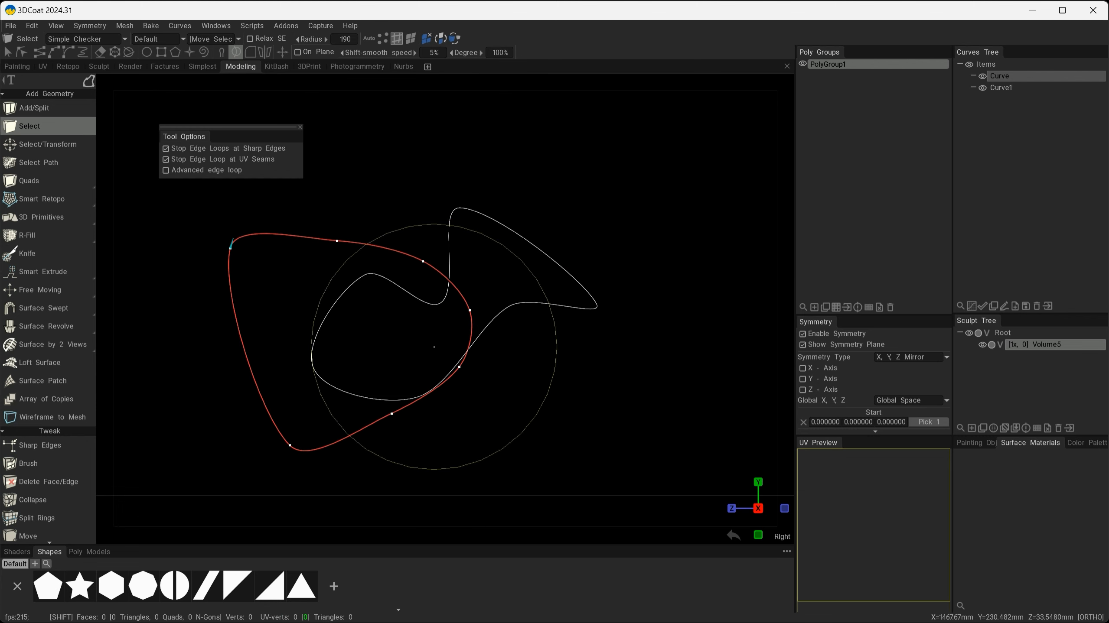
# Undo the last stroke, then pull the inner curve's top down and bend its left end downward.
pyautogui.hotkey('ctrl', 'z')
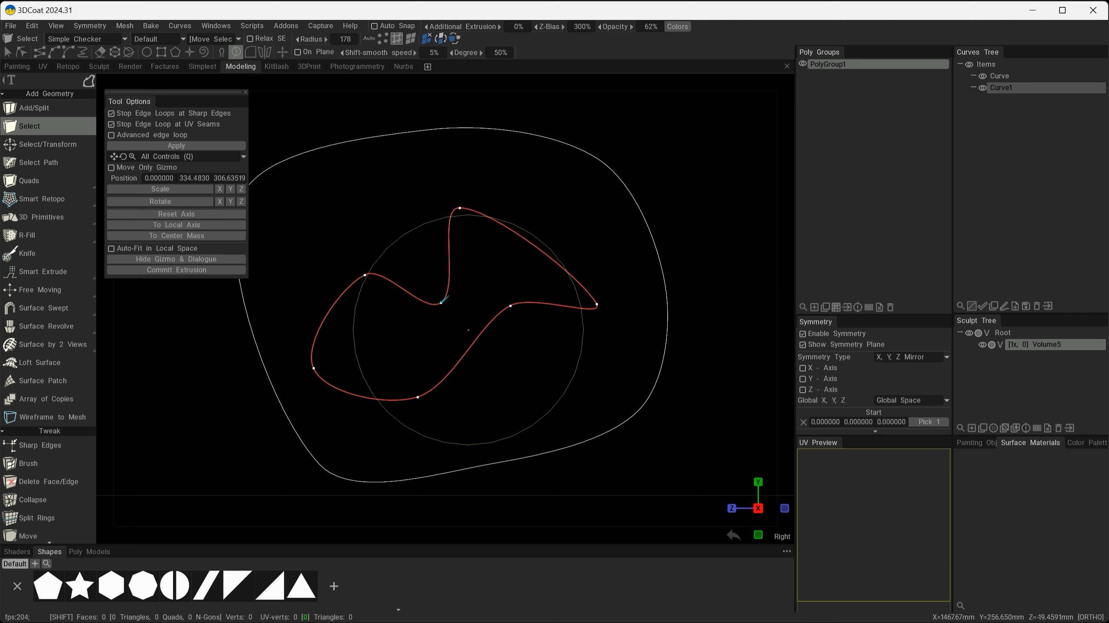
pyautogui.moveTo(408, 279)
pyautogui.keyDown('shift'); pyautogui.mouseDown()
pyautogui.moveTo(460, 297)
pyautogui.moveTo(445, 267)
pyautogui.moveTo(419, 301)
pyautogui.moveTo(380, 279)
pyautogui.moveTo(393, 284)
pyautogui.moveTo(352, 302)
pyautogui.moveTo(407, 316)
pyautogui.mouseUp(); pyautogui.keyUp('shift')
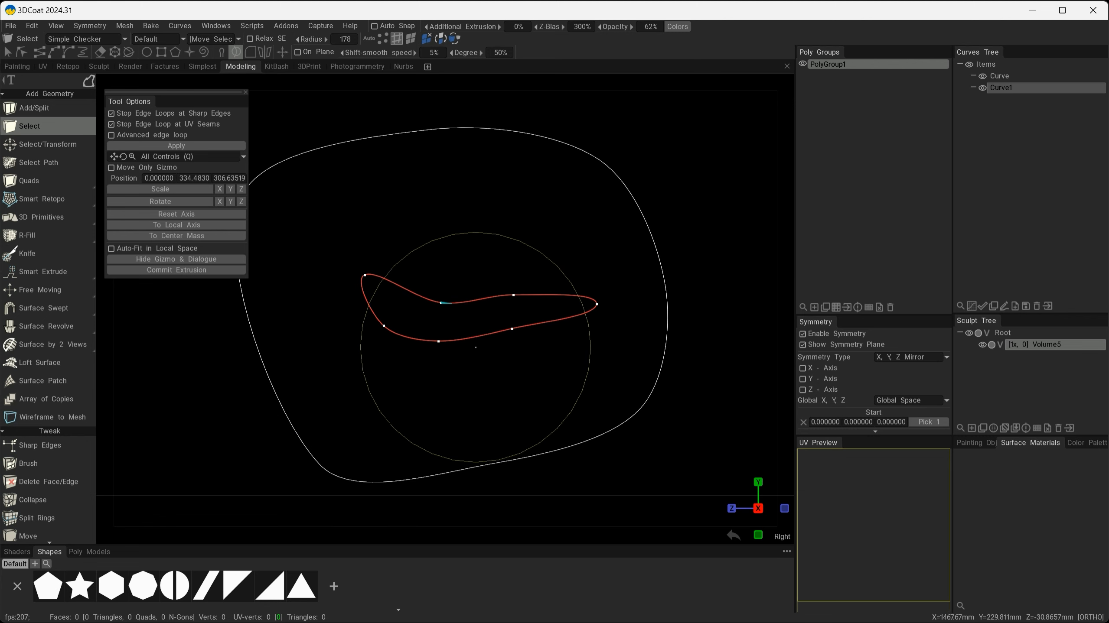
pyautogui.moveTo(384, 324)
pyautogui.mouseDown()
pyautogui.moveTo(344, 370)
pyautogui.moveTo(367, 431)
pyautogui.mouseUp()
pyautogui.moveTo(385, 387); pyautogui.dragTo(337, 419)
pyautogui.moveTo(343, 410); pyautogui.dragTo(328, 430)
pyautogui.moveTo(396, 341)
pyautogui.mouseDown()
pyautogui.moveTo(348, 355)
pyautogui.moveTo(358, 338)
pyautogui.moveTo(319, 299)
pyautogui.mouseUp()
# Pull the inner curve's left points up-left and lift its bend point and right-hand points.
pyautogui.moveTo(337, 274); pyautogui.dragTo(262, 238)
pyautogui.moveTo(370, 304); pyautogui.dragTo(405, 258)
pyautogui.moveTo(406, 310); pyautogui.dragTo(403, 325)
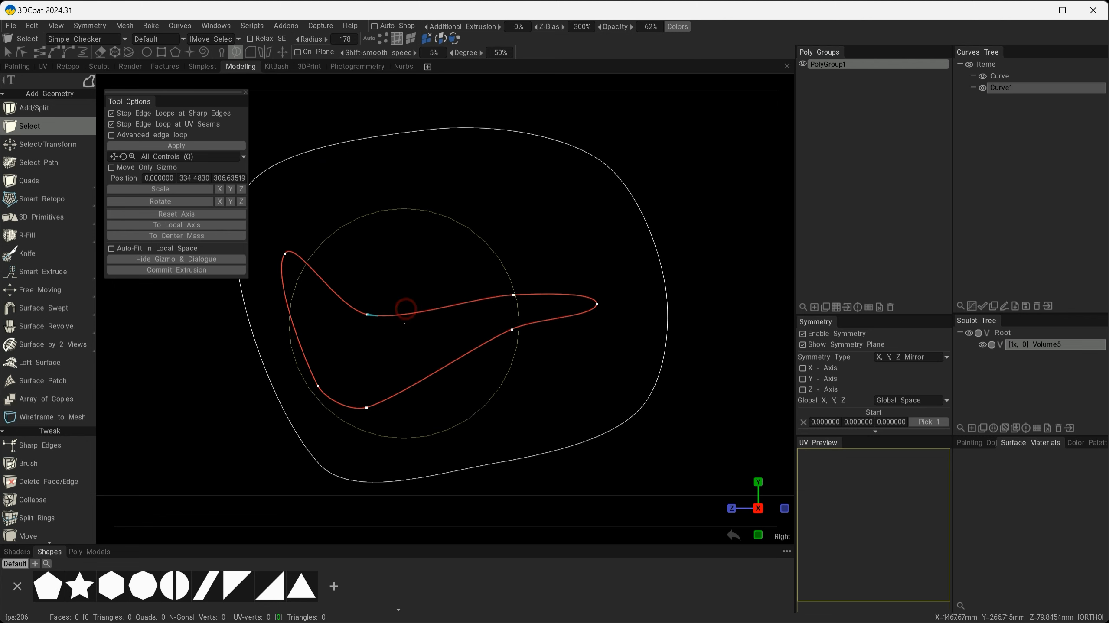
pyautogui.moveTo(496, 292)
pyautogui.mouseDown()
pyautogui.moveTo(516, 278)
pyautogui.moveTo(521, 249)
pyautogui.mouseUp()
pyautogui.moveTo(481, 313); pyautogui.dragTo(426, 307)
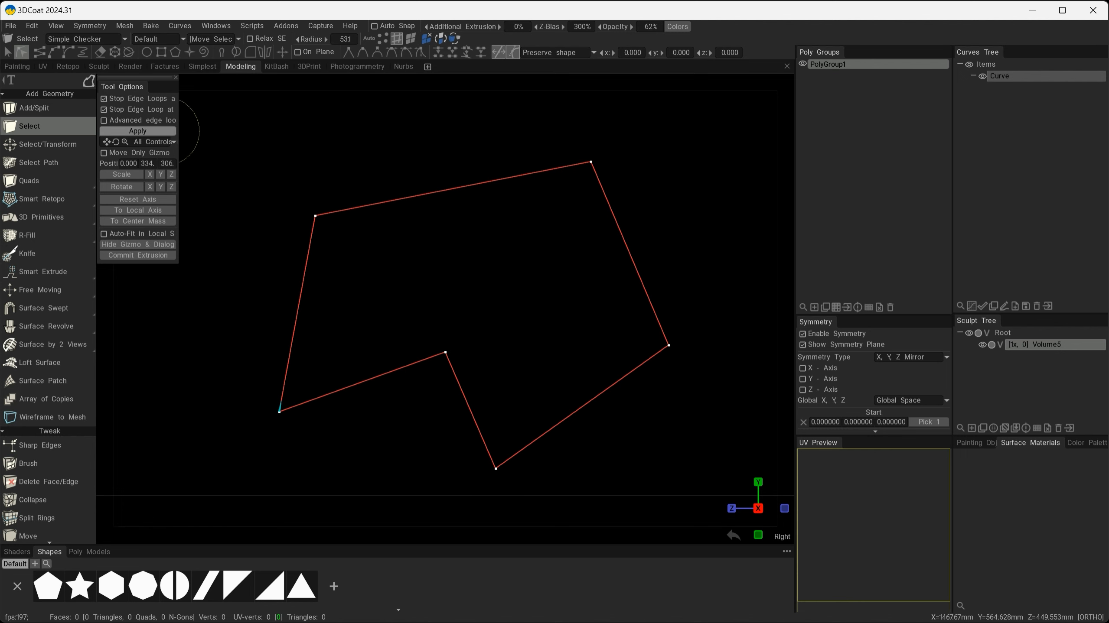
# Select the curve's upper-left, top and right corner points and apply Remove Sharp Corners to them.
pyautogui.press('space')
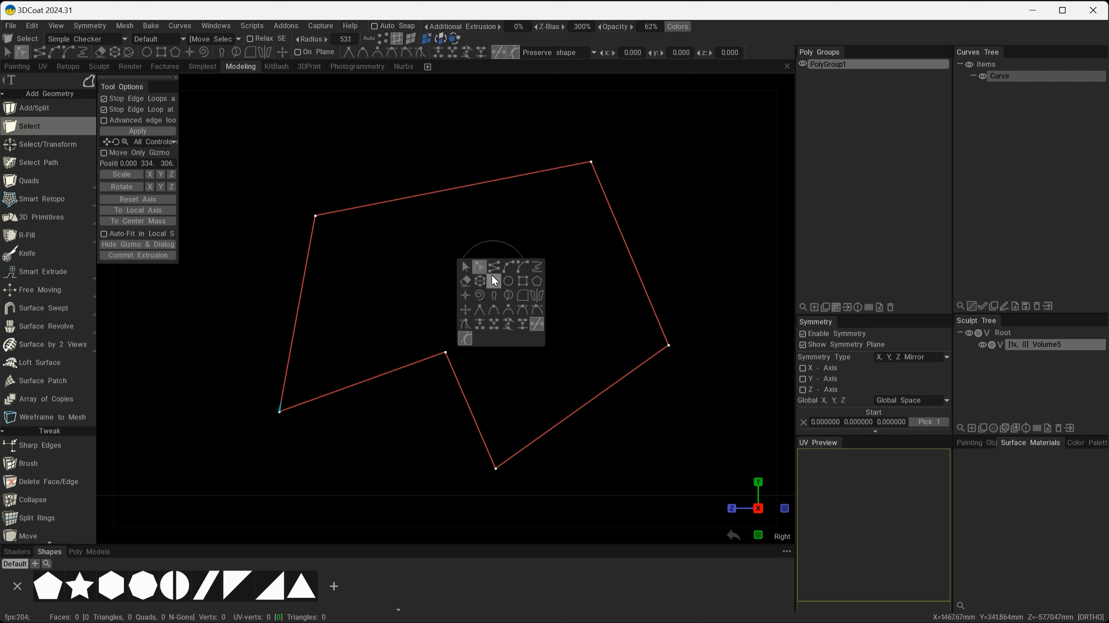
pyautogui.click(481, 268)
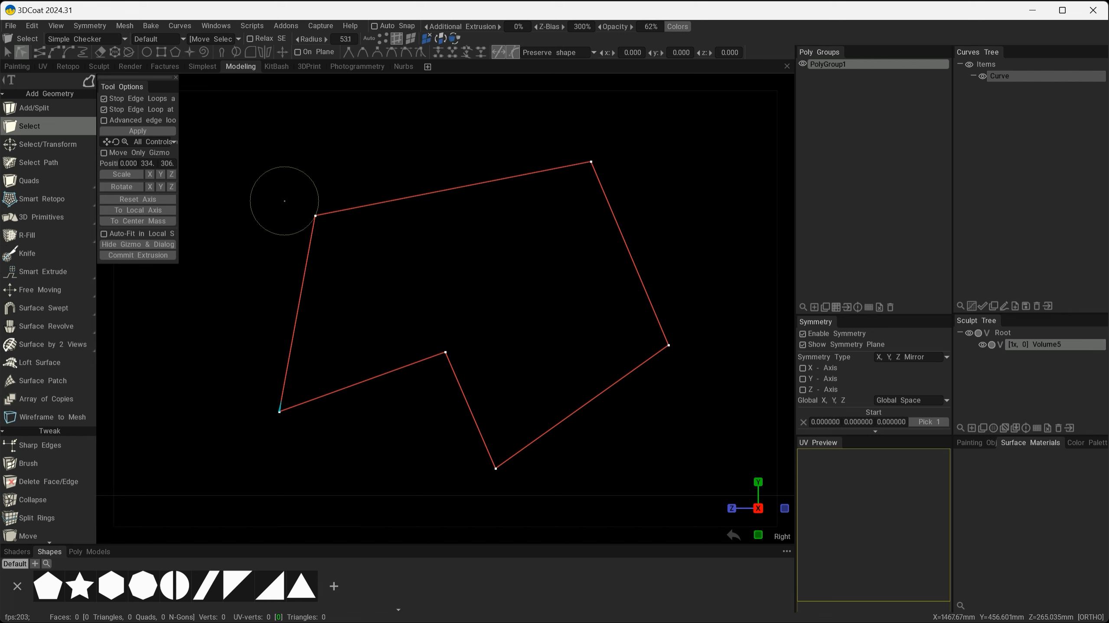
pyautogui.click(315, 215)
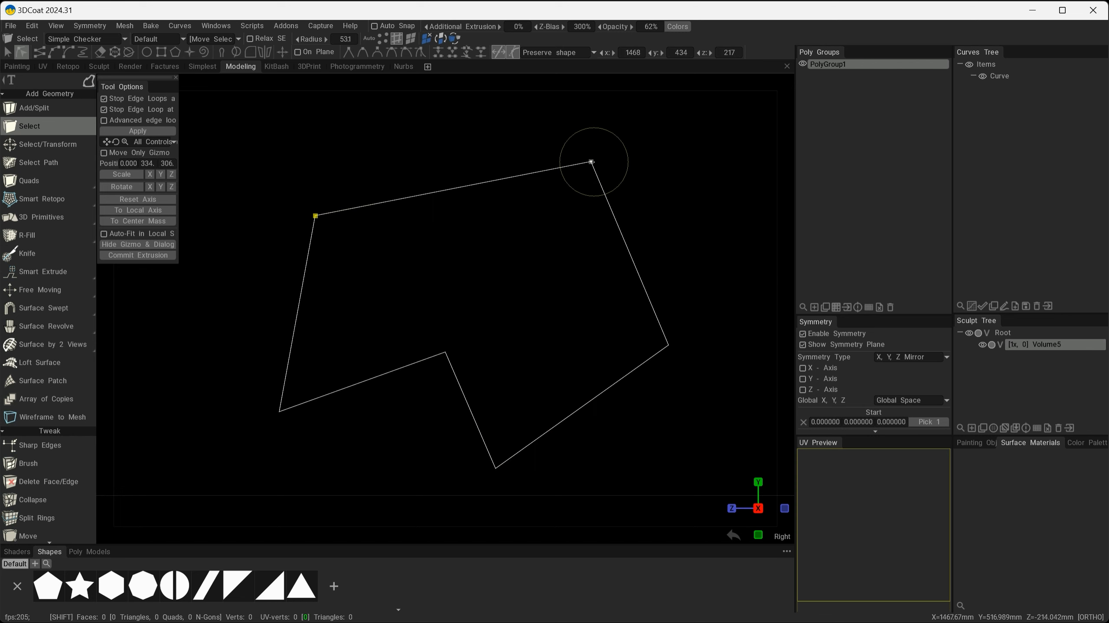
pyautogui.keyDown('shift'); pyautogui.click(593, 162); pyautogui.keyUp('shift')
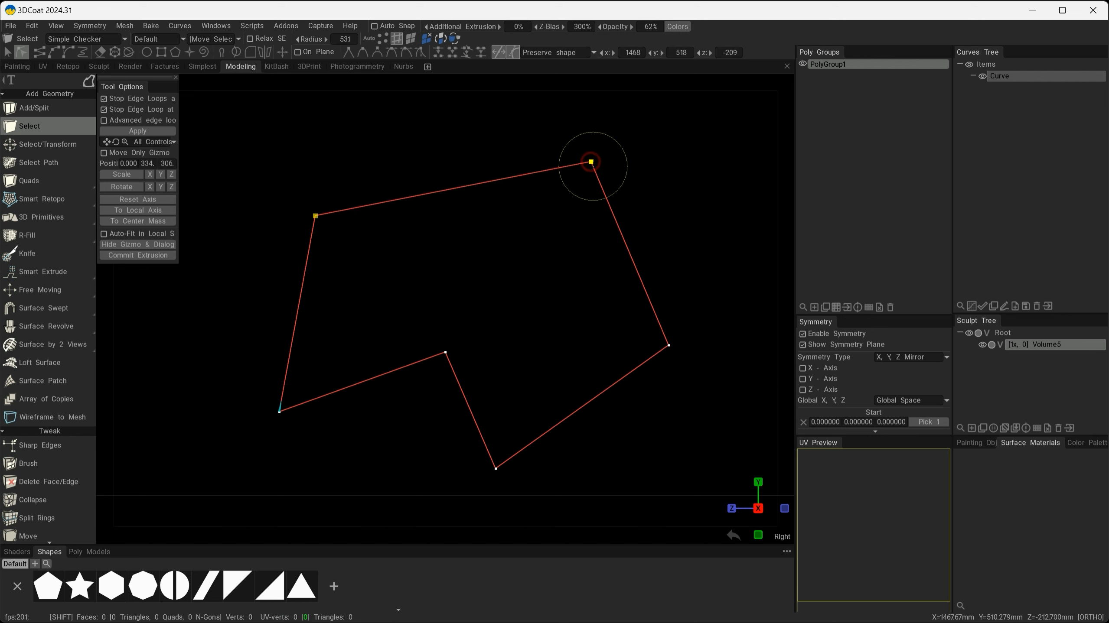
pyautogui.keyDown('shift'); pyautogui.click(669, 346); pyautogui.keyUp('shift')
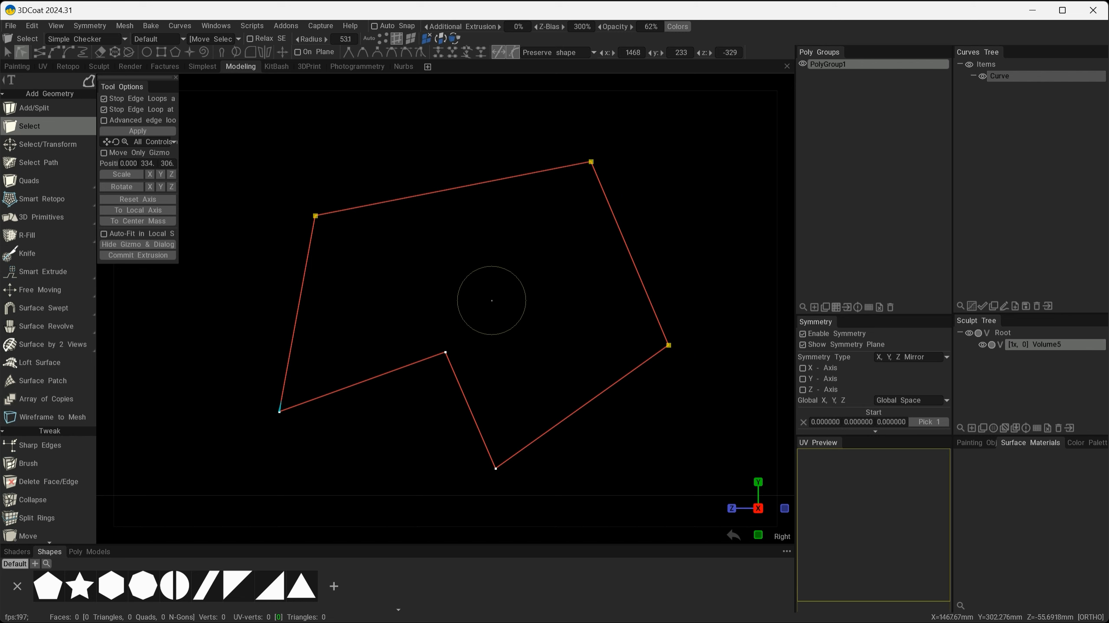
pyautogui.rightClick(479, 286)
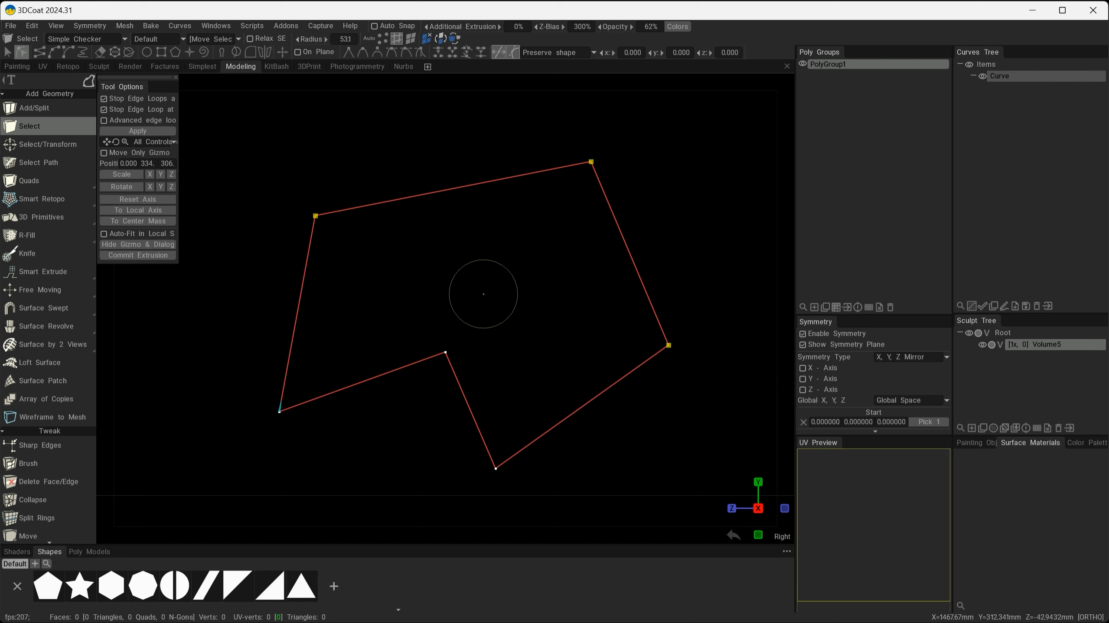
pyautogui.rightClick(483, 294)
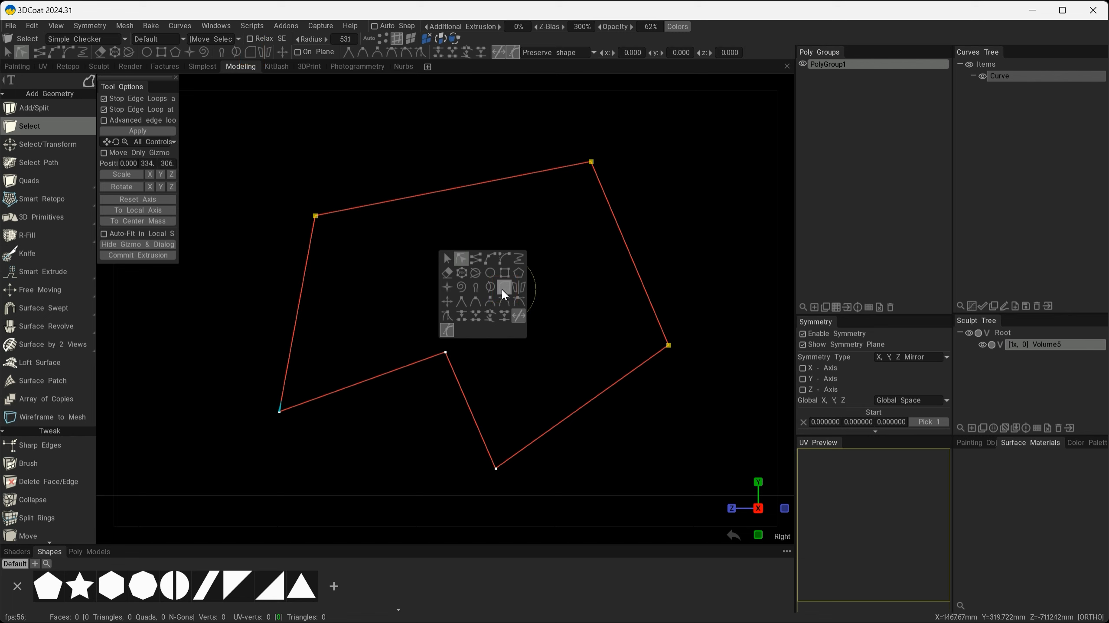
pyautogui.click(503, 291)
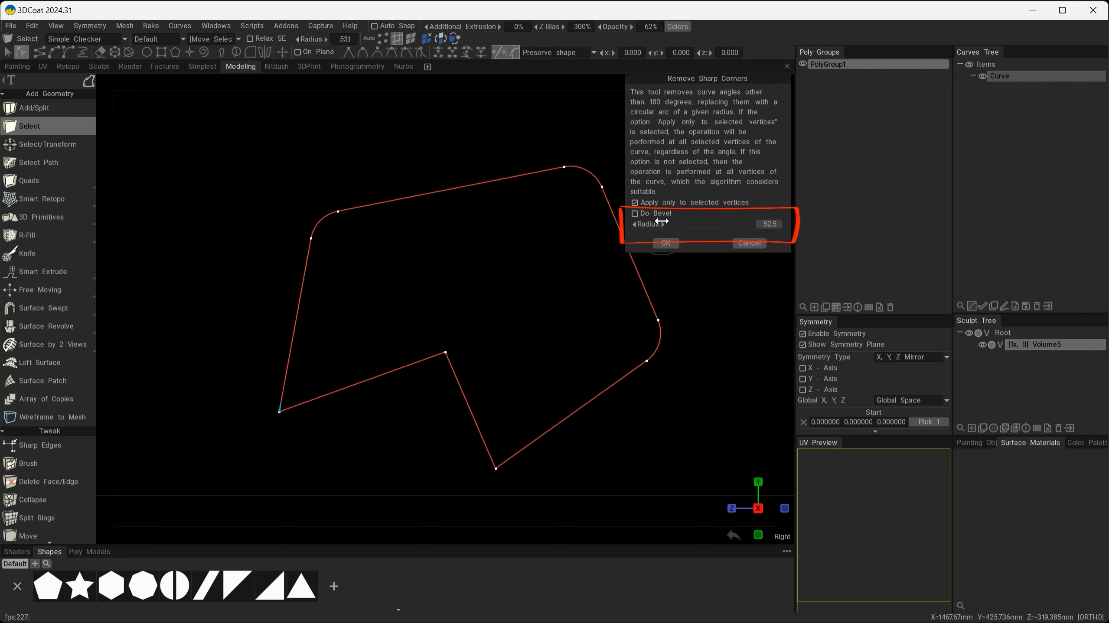
# Set the corner Radius to 54, preview bevels at 49, then switch back to round arcs.
pyautogui.moveTo(667, 225); pyautogui.dragTo(640, 219)
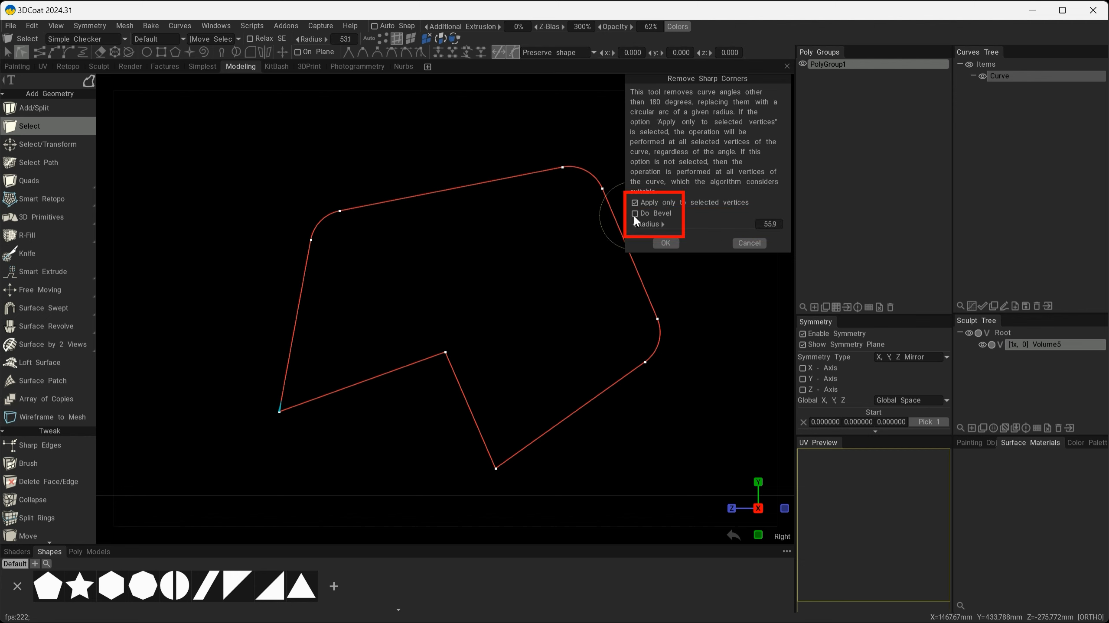
pyautogui.click(639, 217)
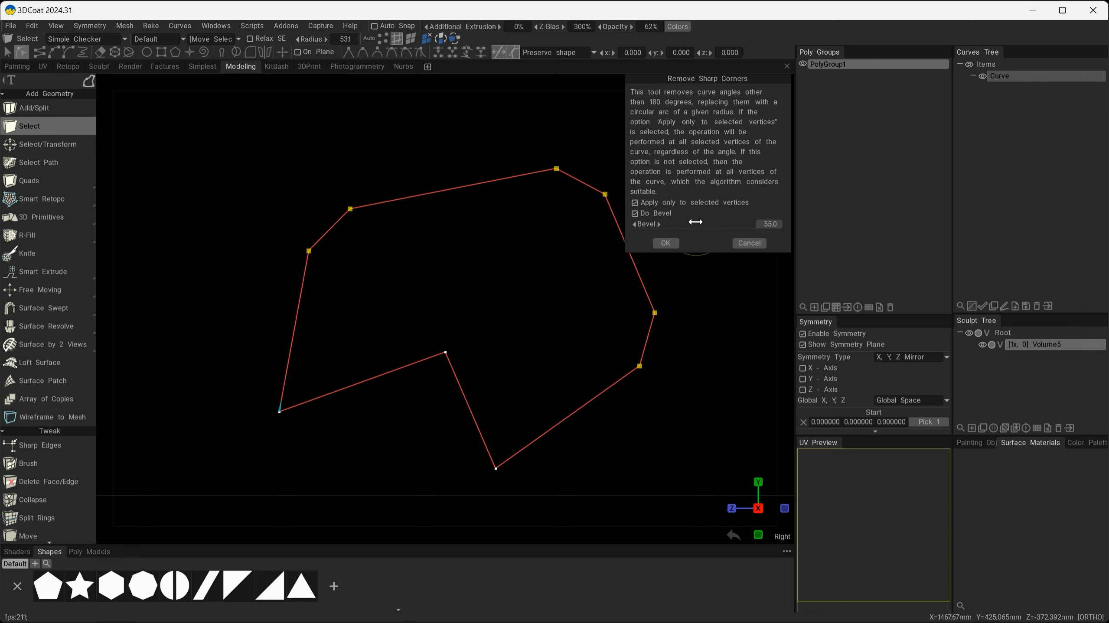
pyautogui.moveTo(695, 223)
pyautogui.mouseDown()
pyautogui.moveTo(676, 228)
pyautogui.moveTo(692, 228)
pyautogui.mouseUp()
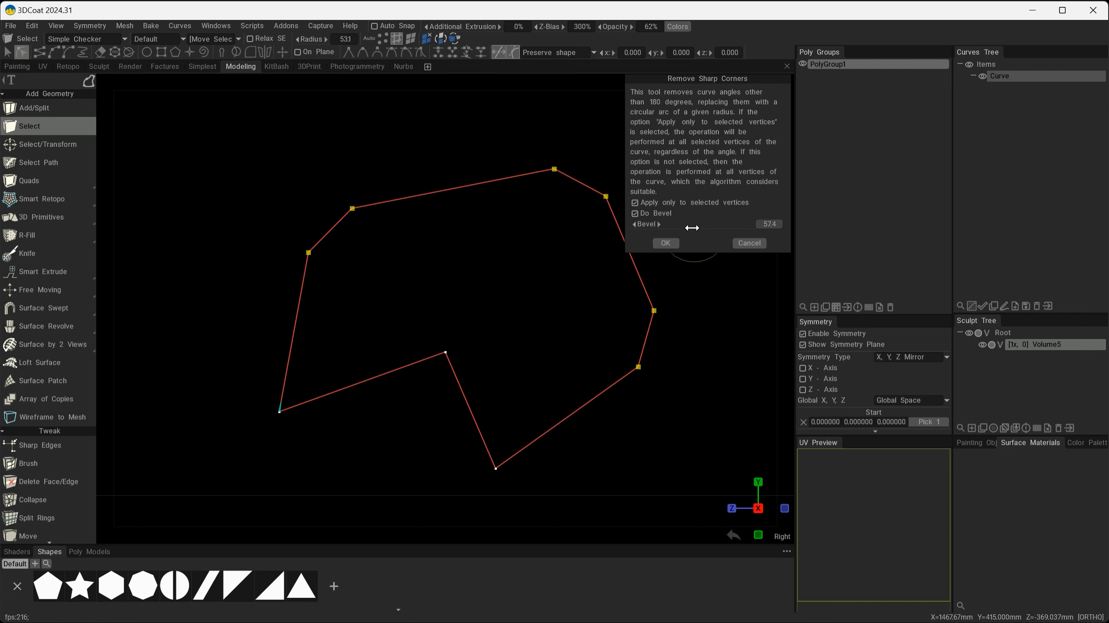
pyautogui.click(635, 213)
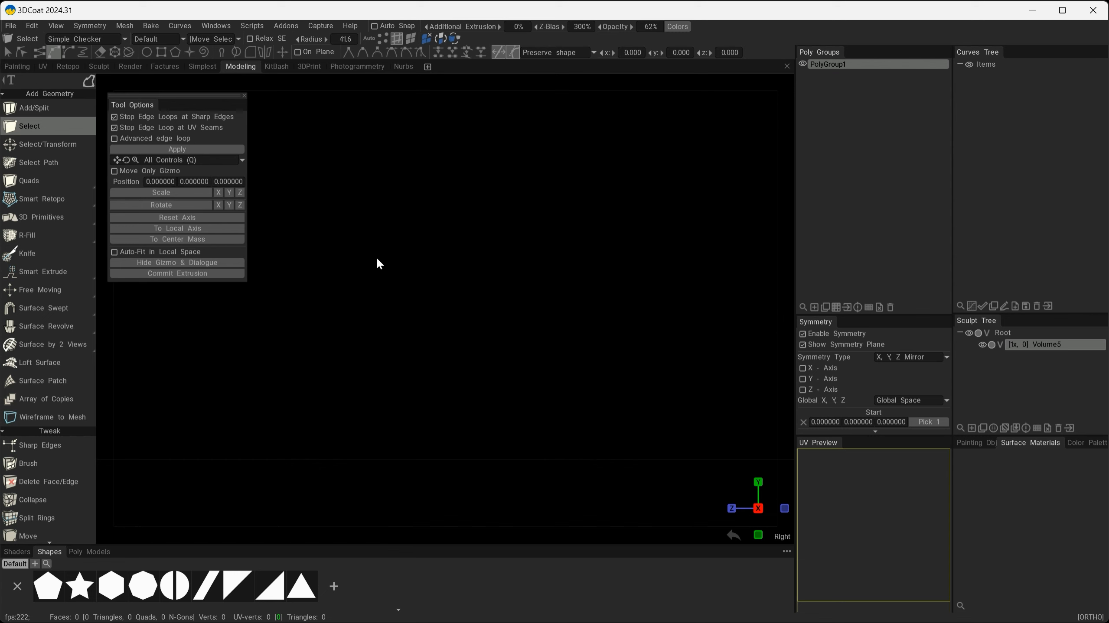
# Choose the Pen circle tool from the Space palette and enable On Plane drawing.
pyautogui.press('space')
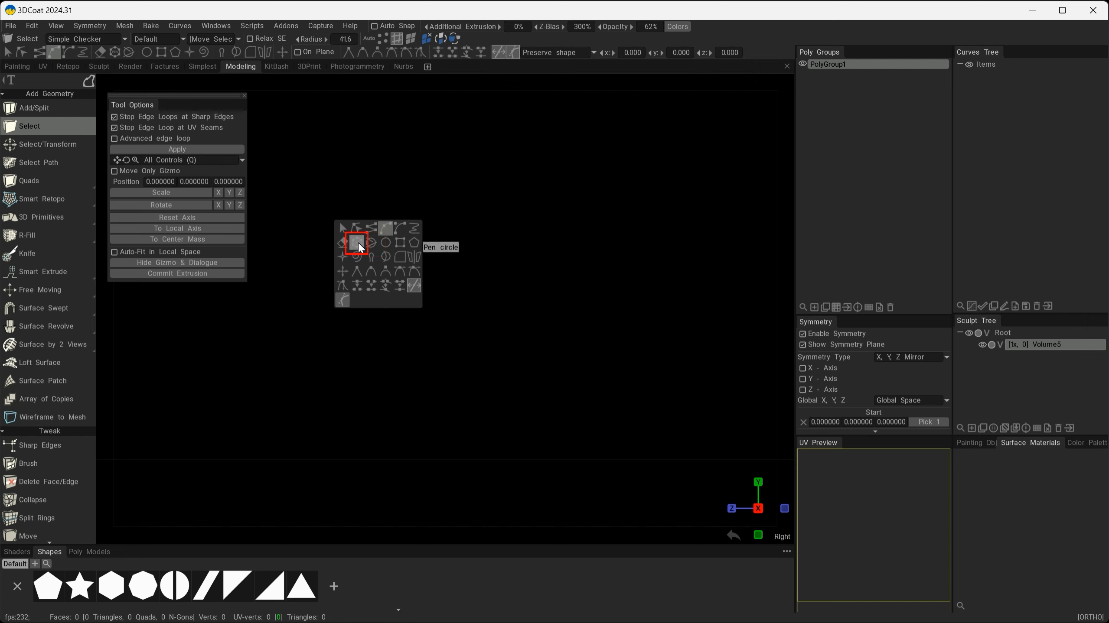
pyautogui.click(357, 243)
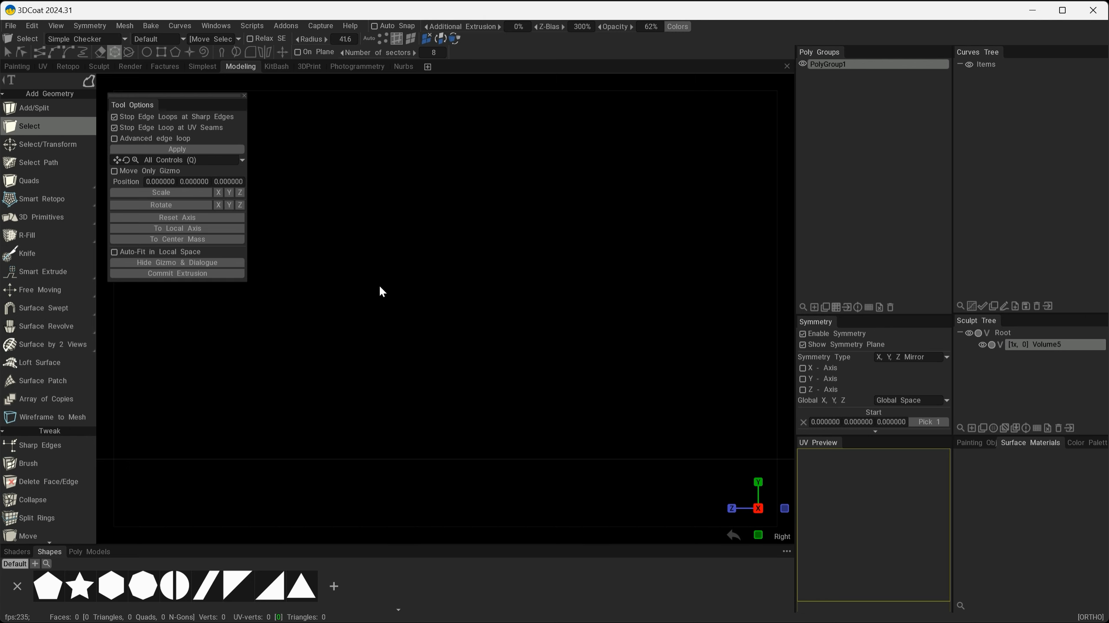
pyautogui.click(297, 52)
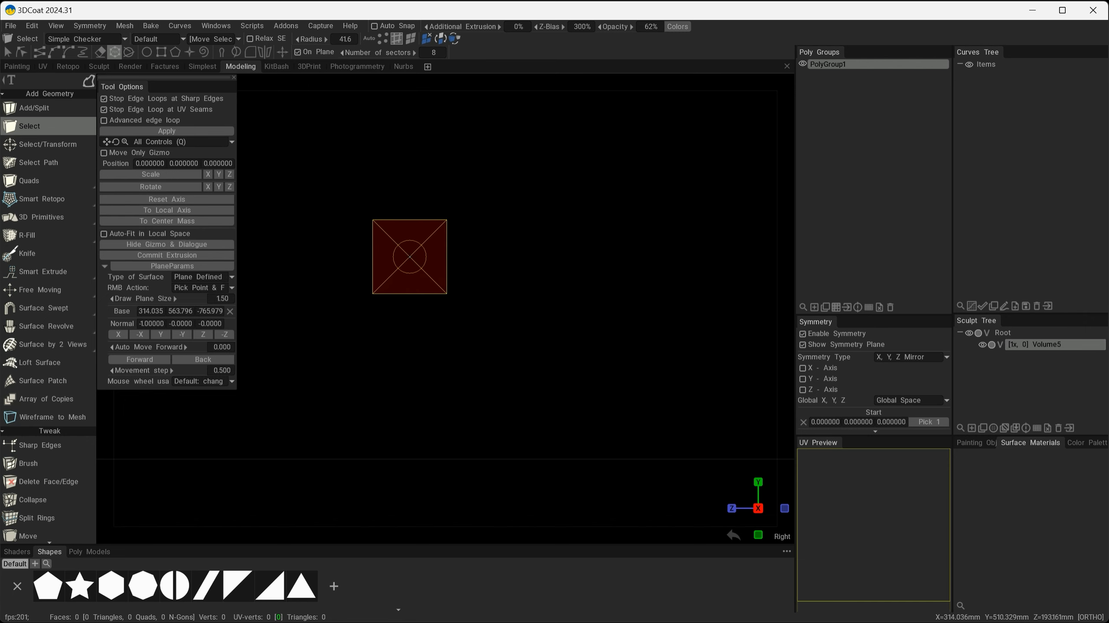
# Shrink the circle tool's Radius from 99.7 to about 73, placing a Circle on the draw plane.
pyautogui.scroll(6, 383, 302)
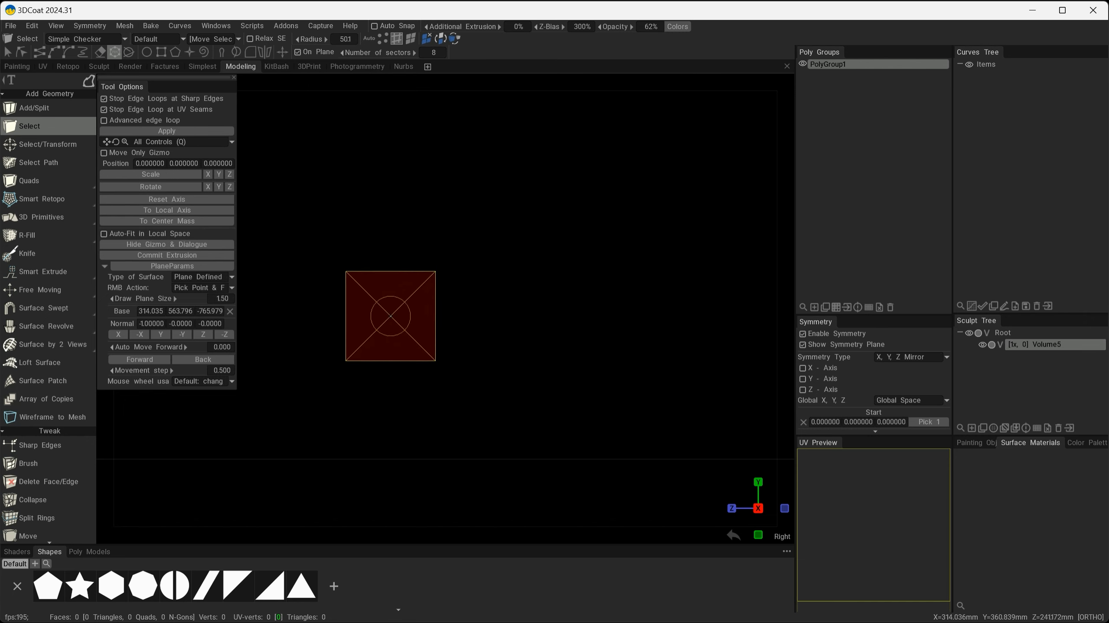
pyautogui.scroll(-1, 390, 319)
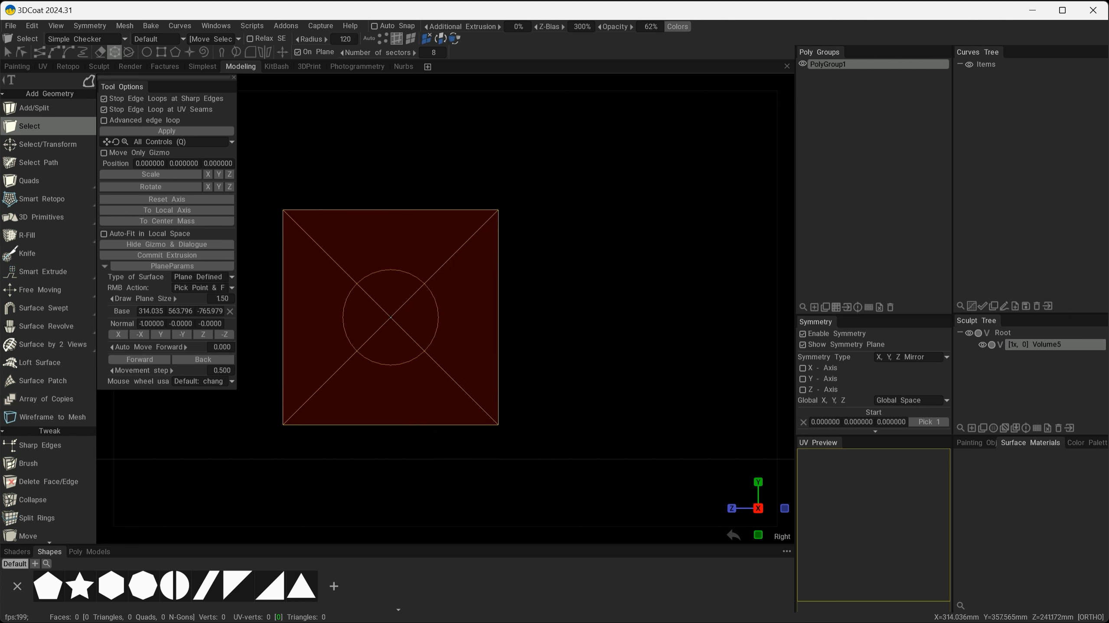
pyautogui.scroll(-1, 389, 319)
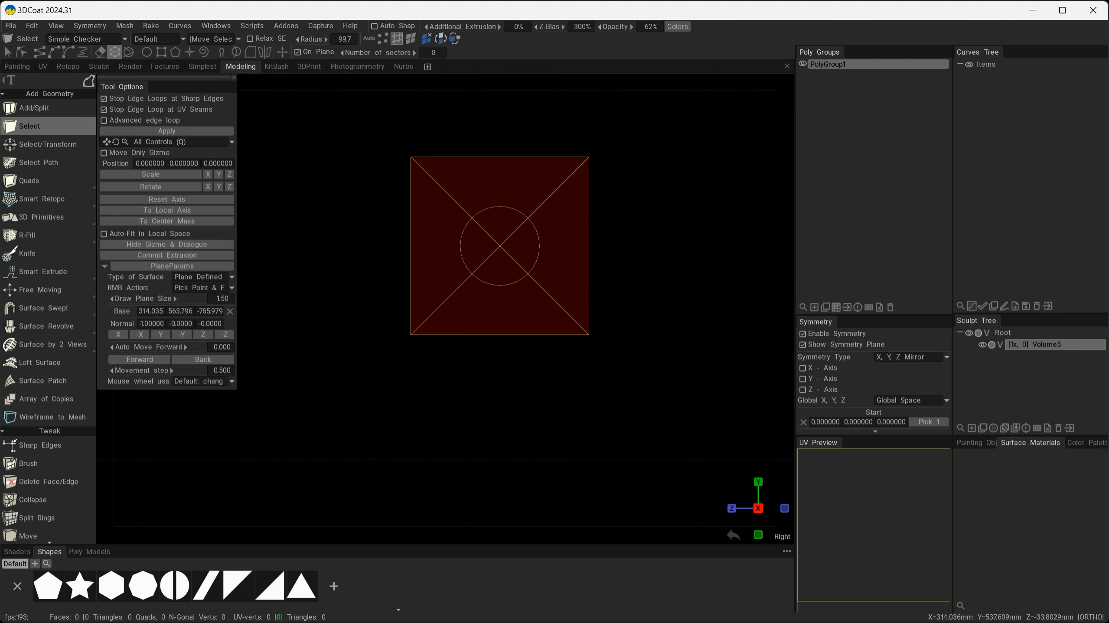
pyautogui.click(480, 220)
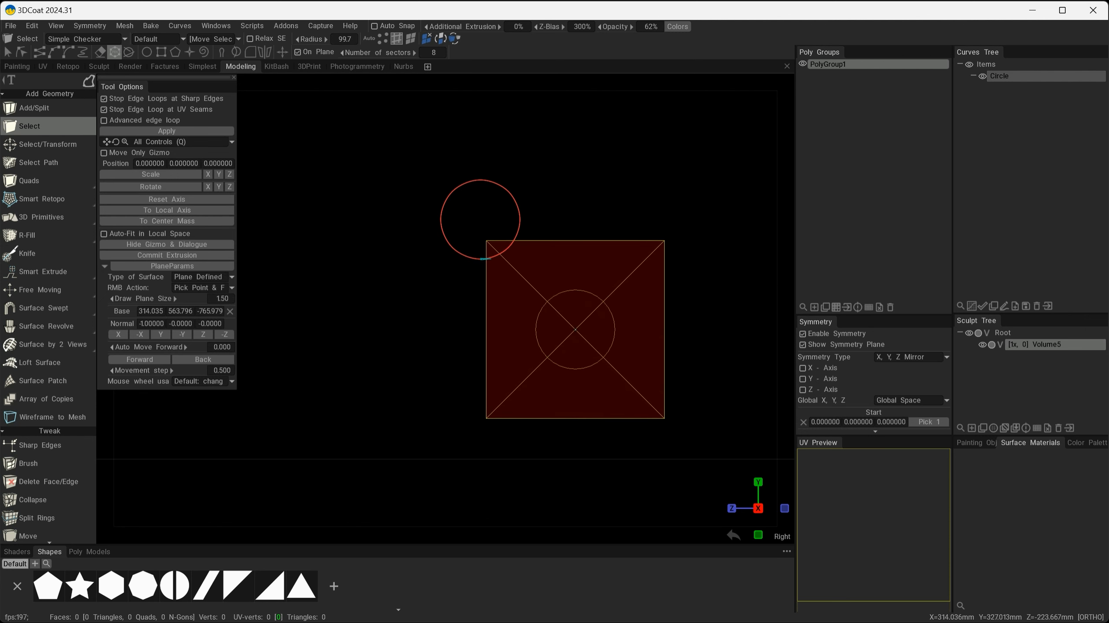
pyautogui.scroll(1, 584, 395)
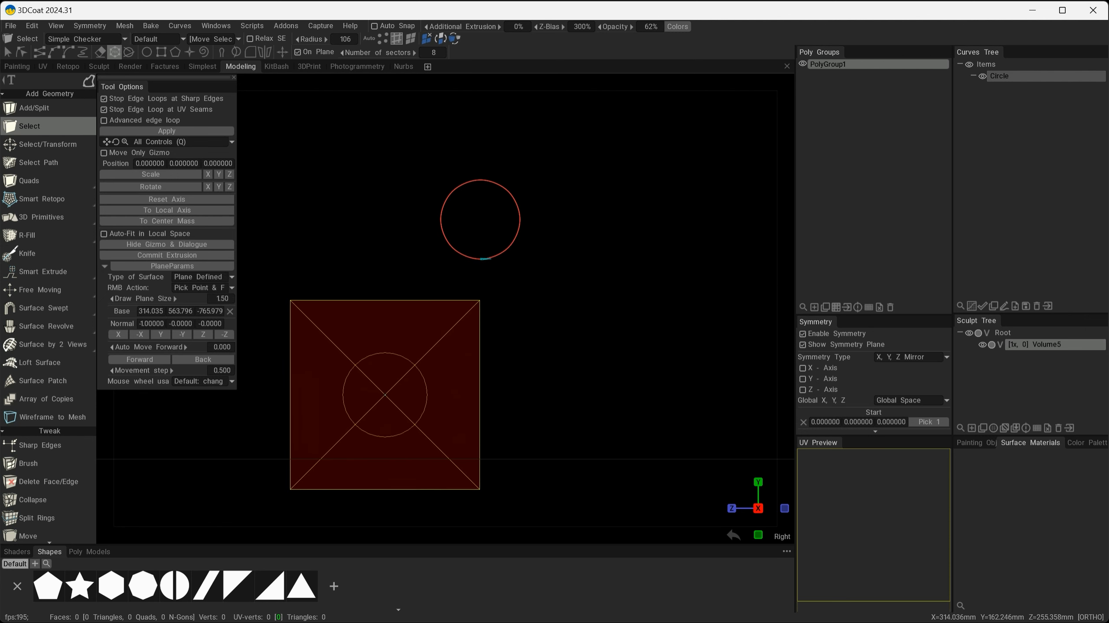
pyautogui.scroll(5, 333, 371)
pyautogui.scroll(3, 333, 371)
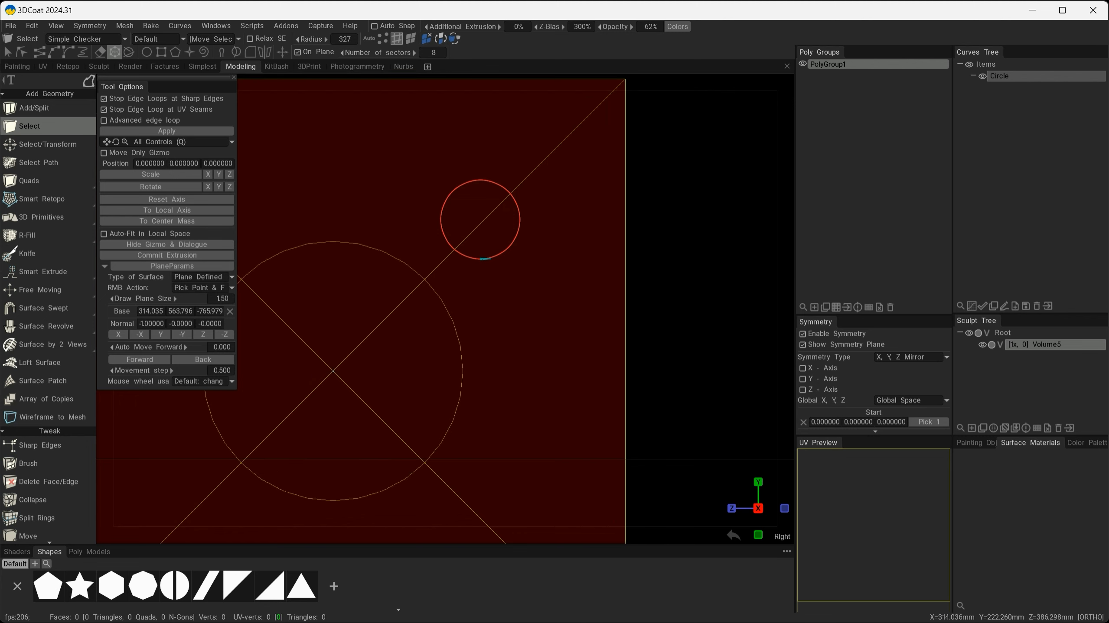
pyautogui.scroll(-8, 332, 371)
pyautogui.scroll(-10, 333, 371)
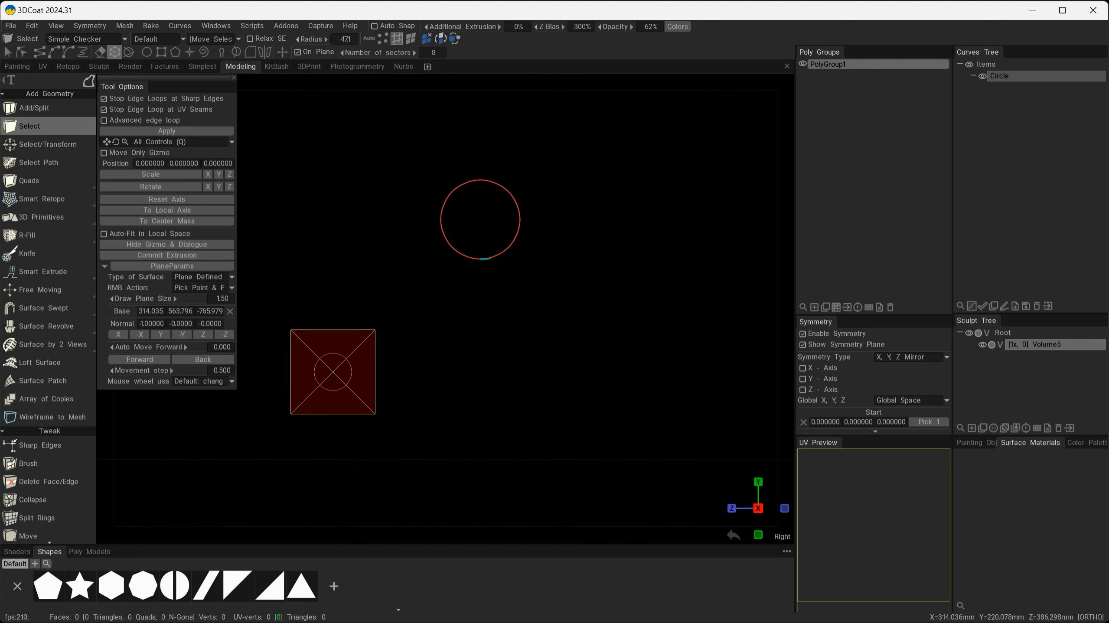
pyautogui.scroll(5, 323, 360)
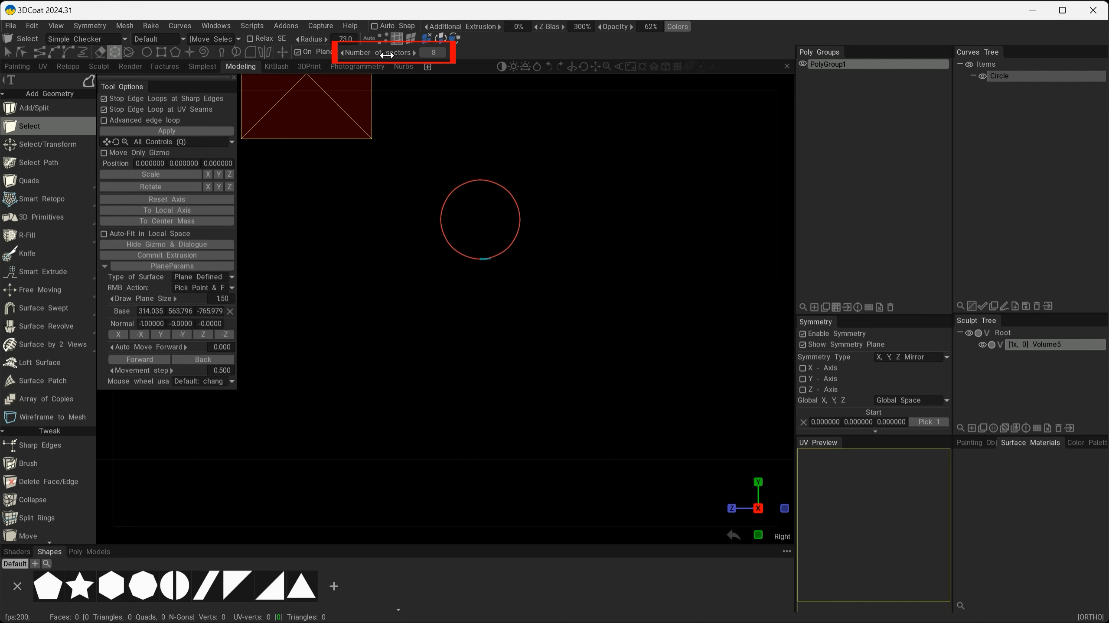
# Set circle sectors to 8, turn off On Plane, and place circles at lower left, right and lower centre.
pyautogui.moveTo(386, 53); pyautogui.dragTo(378, 53)
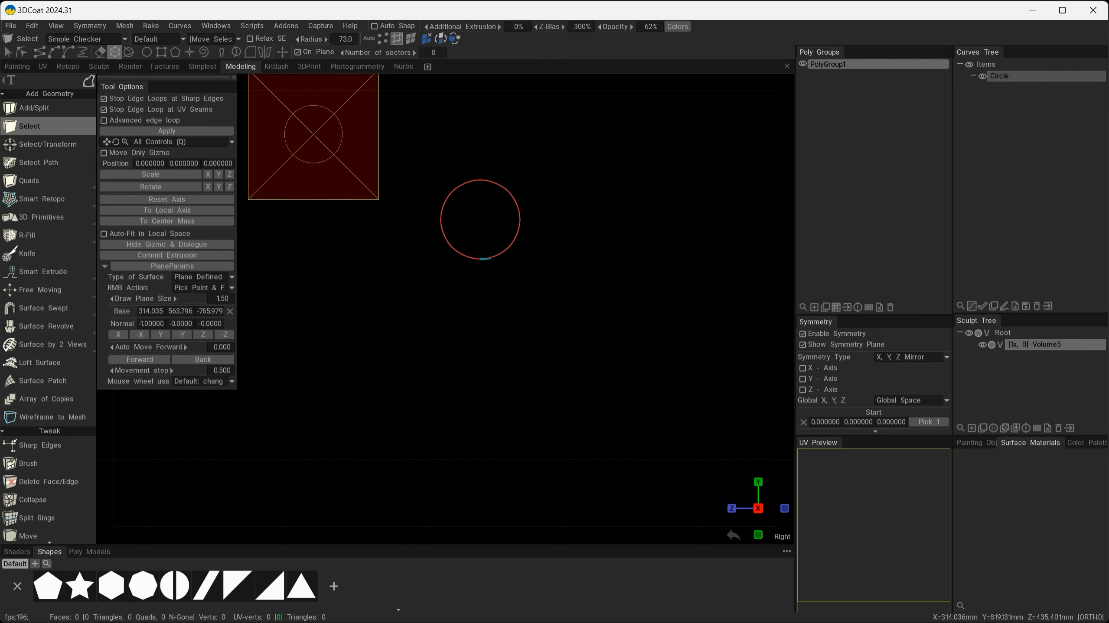
pyautogui.click(297, 53)
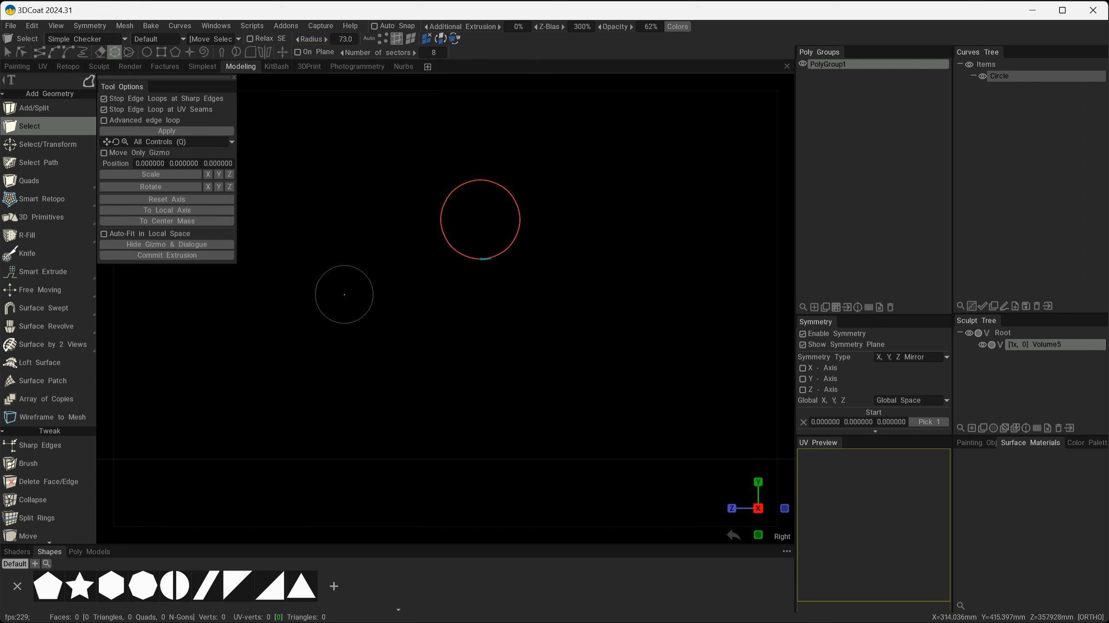
pyautogui.scroll(12, 370, 322)
pyautogui.click(315, 347)
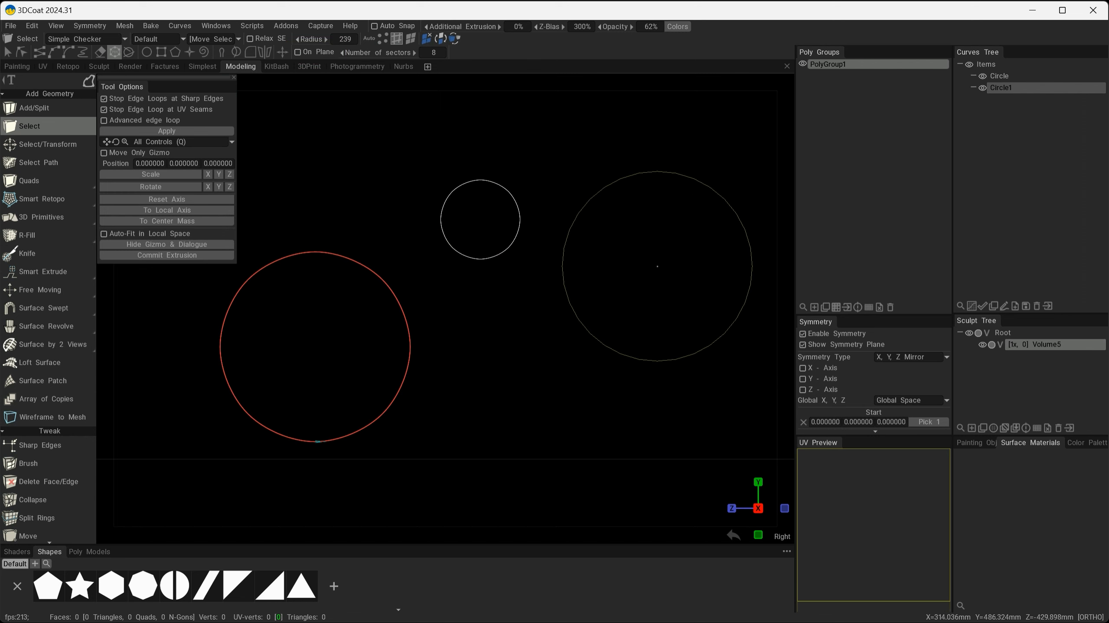
pyautogui.click(655, 245)
pyautogui.click(541, 415)
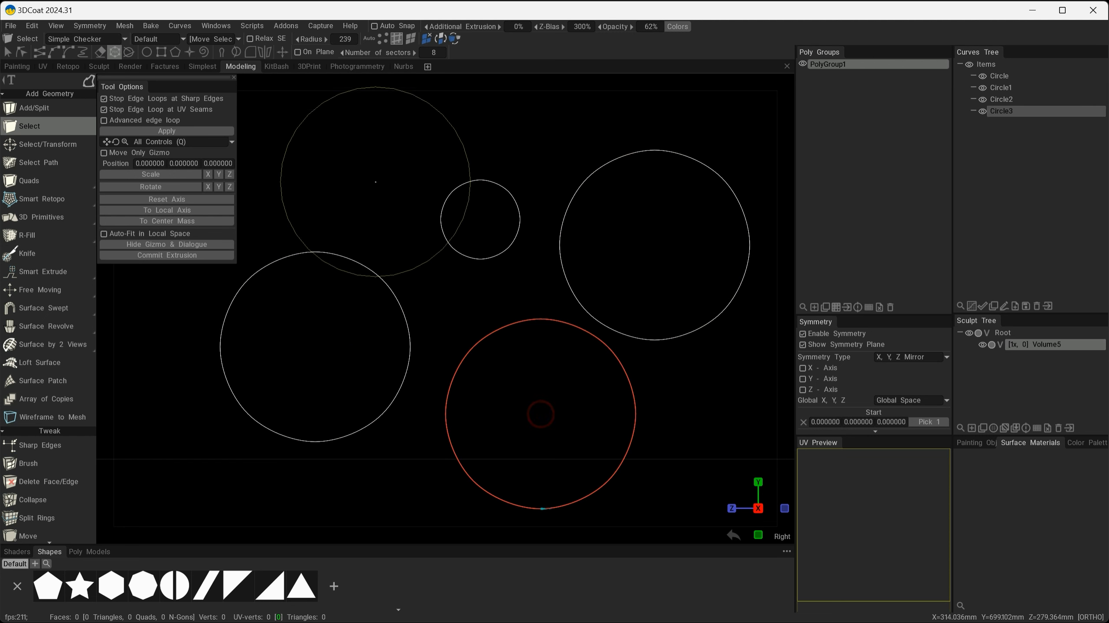
# At a smaller radius, place circles inside the existing ones plus two more at the top.
pyautogui.scroll(-4, 361, 157)
pyautogui.scroll(-6, 361, 157)
pyautogui.click(371, 209)
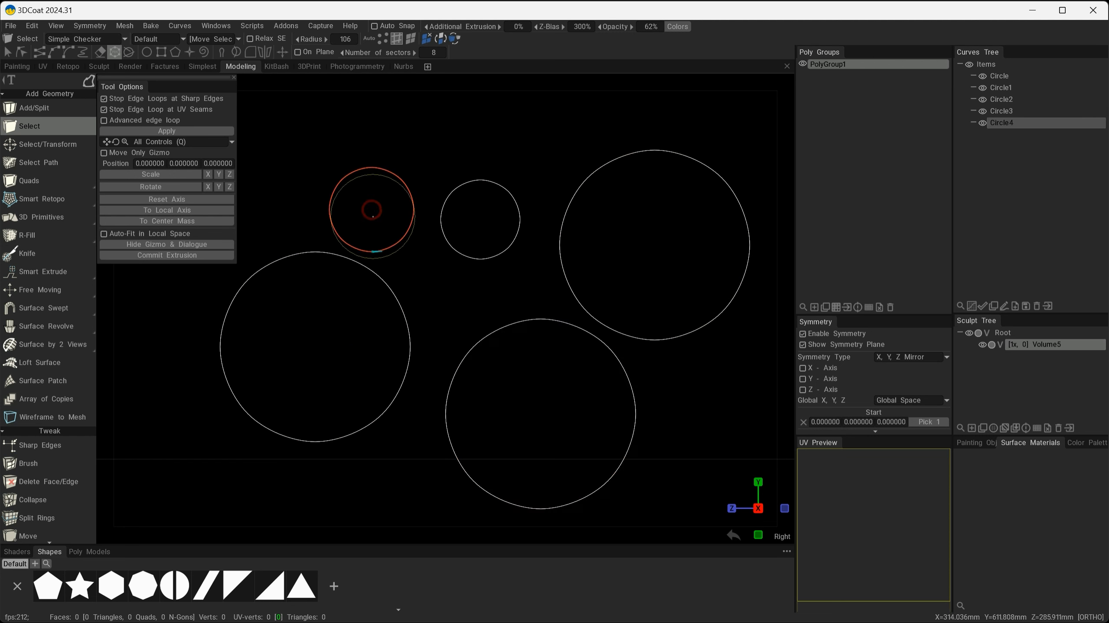
pyautogui.click(343, 326)
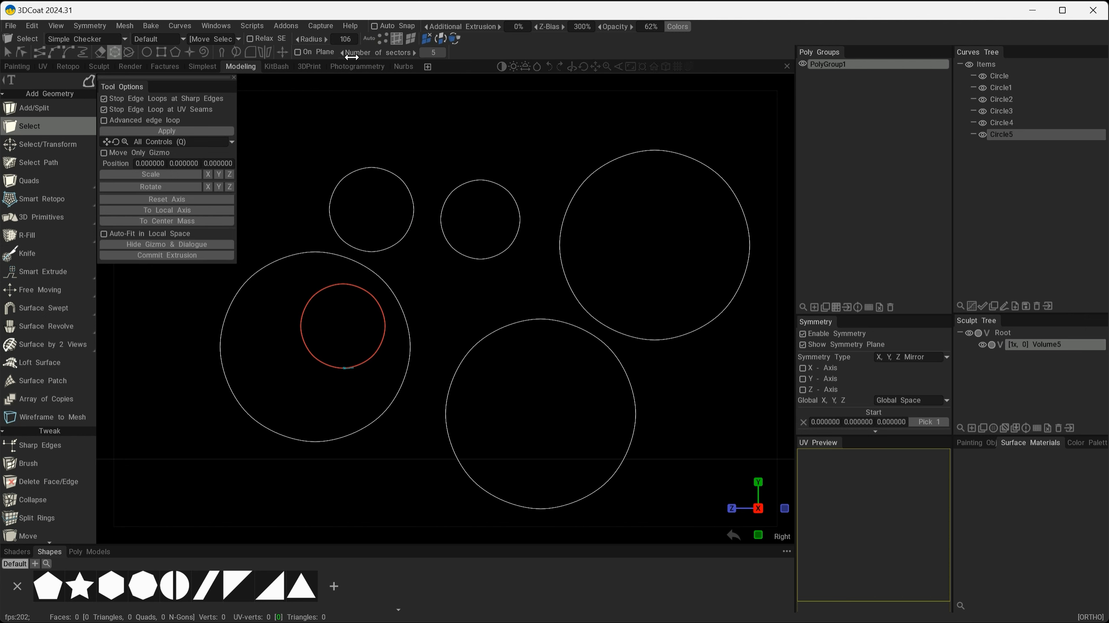
pyautogui.click(703, 254)
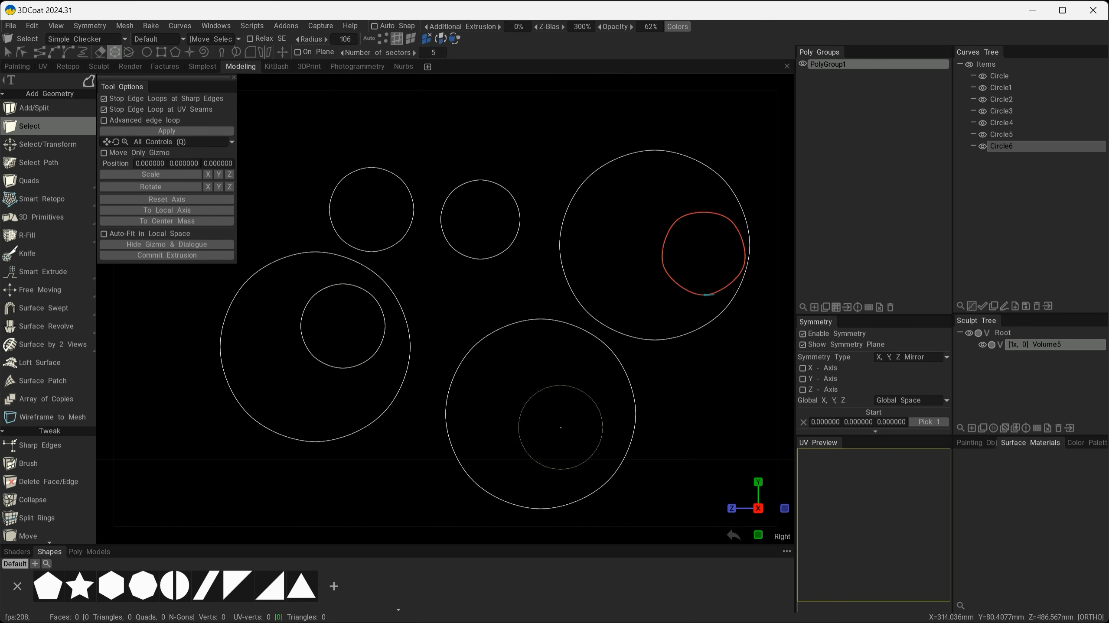
pyautogui.click(538, 404)
pyautogui.click(505, 130)
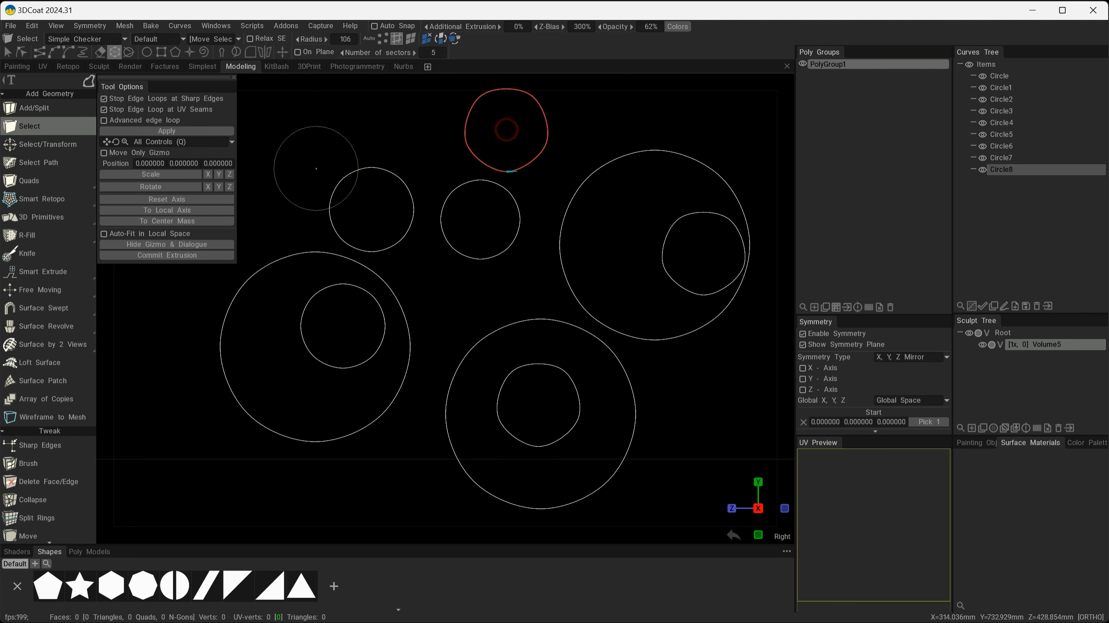
pyautogui.click(308, 143)
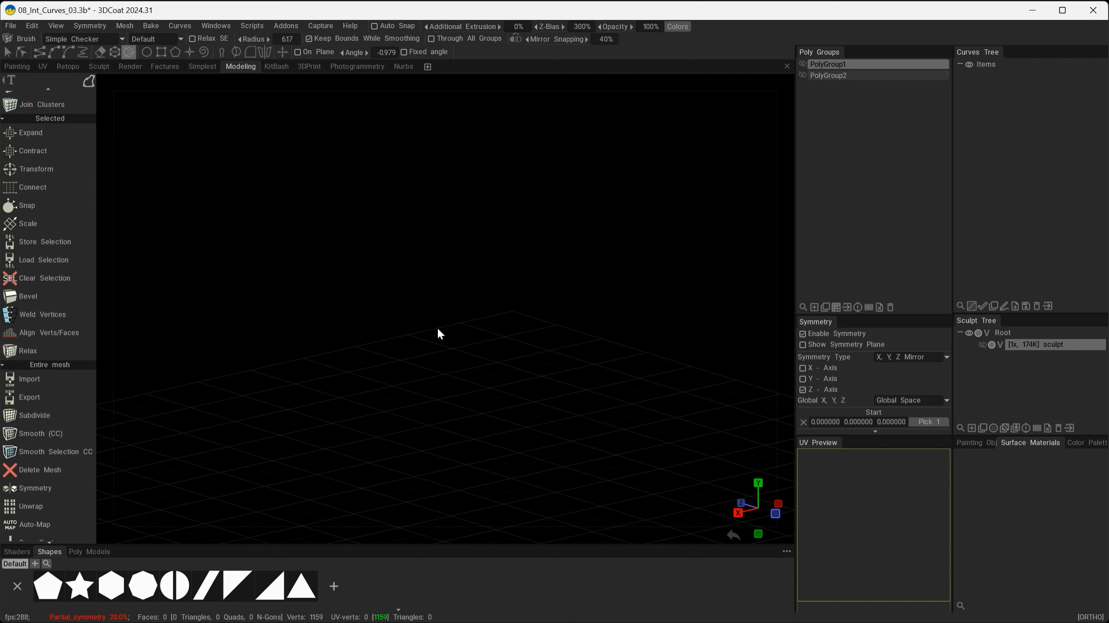
# Snap to the Right view, try a test cut line, then show PolyGroup1's teardrop mesh.
pyautogui.press('space')
pyautogui.keyDown('alt'); pyautogui.moveTo(473, 314); pyautogui.dragTo(440, 339); pyautogui.keyUp('alt')
pyautogui.moveTo(308, 339); pyautogui.dragTo(378, 241)
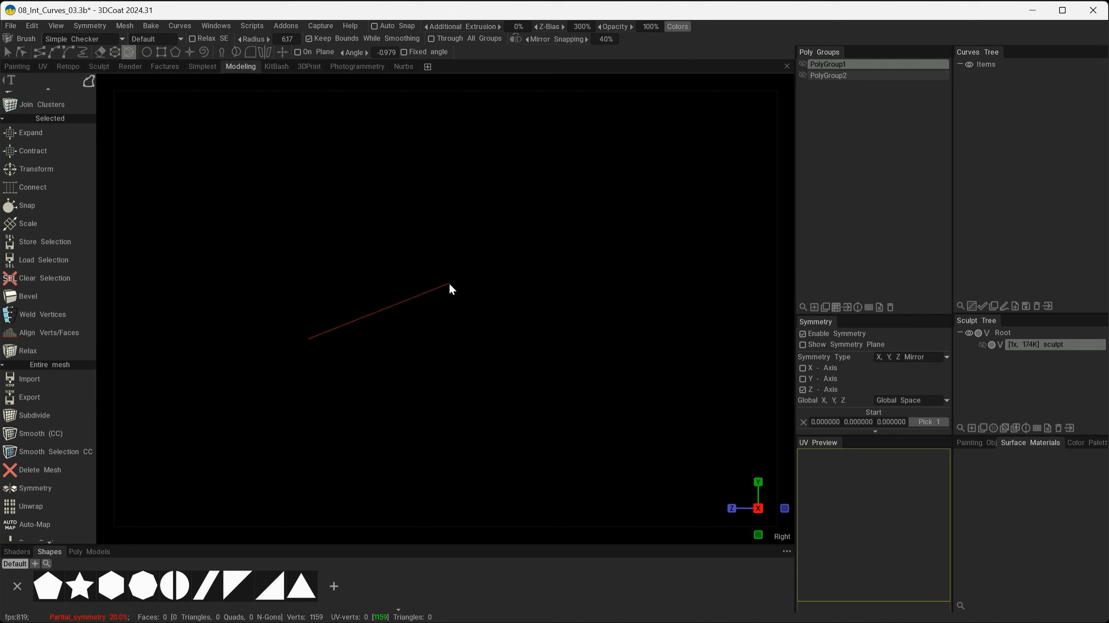
pyautogui.moveTo(449, 285); pyautogui.dragTo(605, 218)
pyautogui.keyDown('alt'); pyautogui.moveTo(523, 358); pyautogui.dragTo(451, 396); pyautogui.keyUp('alt')
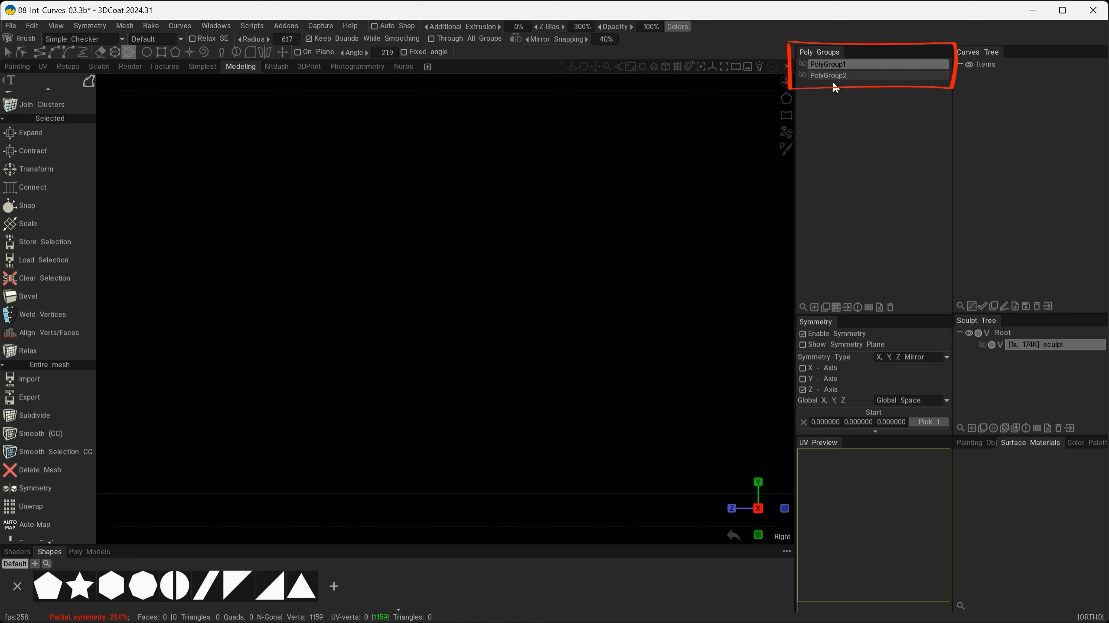
pyautogui.click(802, 64)
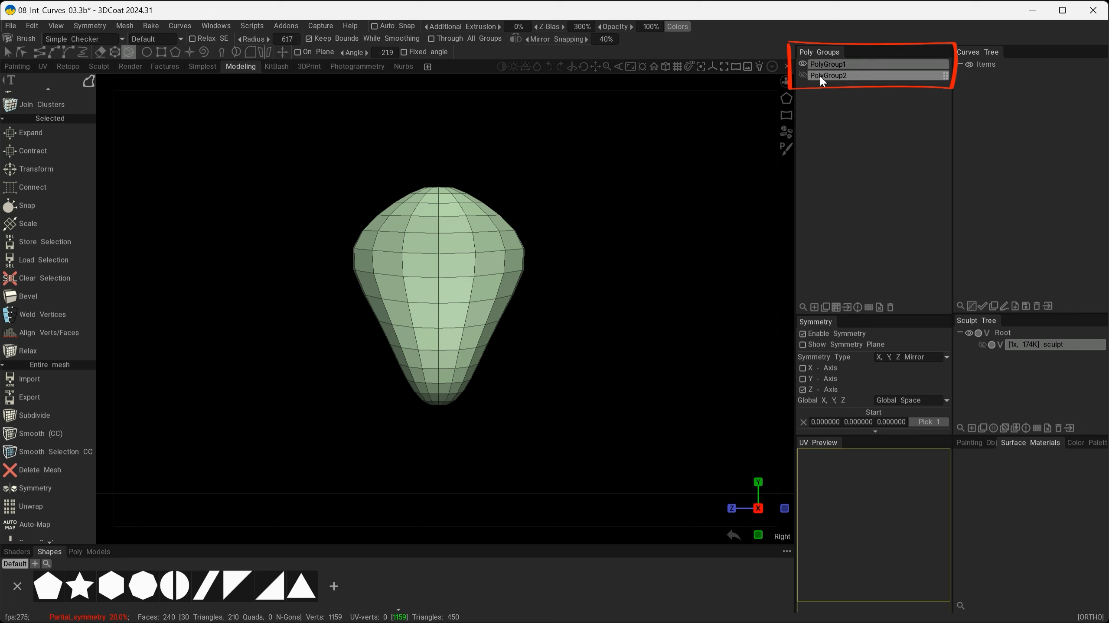
# Cut three horizontal ring curves across the bulb mesh from the side view.
pyautogui.keyDown('alt'); pyautogui.moveTo(550, 407); pyautogui.dragTo(601, 454, button='right'); pyautogui.keyUp('alt')
pyautogui.keyDown('alt'); pyautogui.moveTo(605, 432); pyautogui.dragTo(597, 451, button='middle'); pyautogui.keyUp('alt')
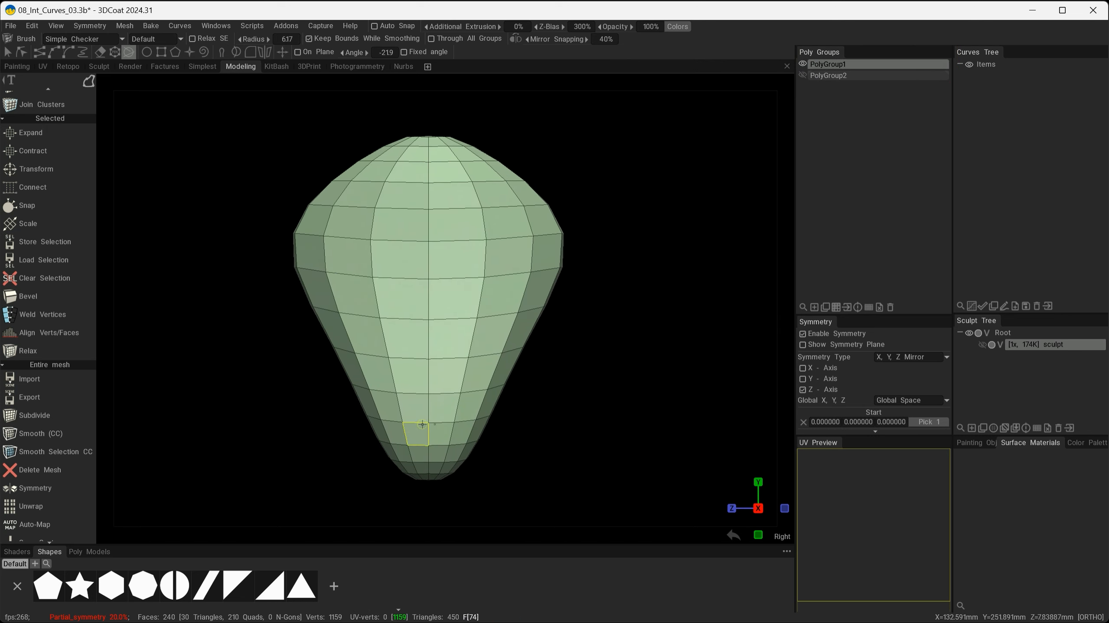
pyautogui.moveTo(279, 377); pyautogui.dragTo(591, 388)
pyautogui.keyDown('alt'); pyautogui.moveTo(590, 387); pyautogui.dragTo(390, 113); pyautogui.keyUp('alt')
pyautogui.keyDown('shift'); pyautogui.moveTo(497, 435); pyautogui.dragTo(606, 393); pyautogui.keyUp('shift')
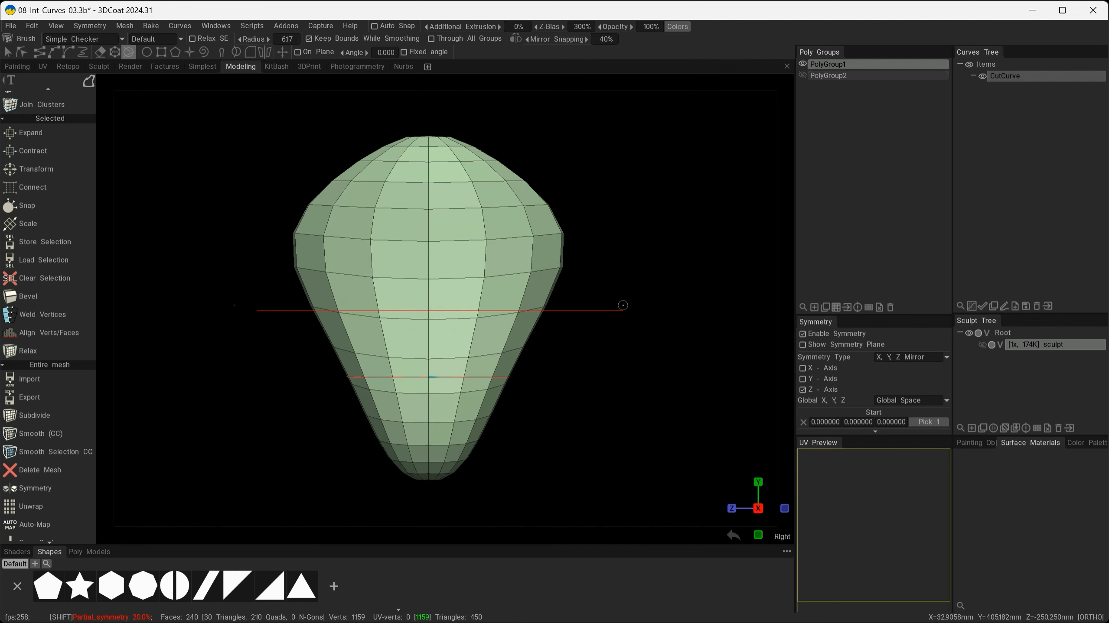
pyautogui.click(623, 305)
pyautogui.keyDown('shift'); pyautogui.moveTo(263, 202); pyautogui.dragTo(621, 202); pyautogui.keyUp('shift')
pyautogui.moveTo(612, 382)
pyautogui.keyDown('alt'); pyautogui.mouseDown()
pyautogui.moveTo(440, 390)
pyautogui.moveTo(365, 228)
pyautogui.mouseUp(); pyautogui.keyUp('alt')
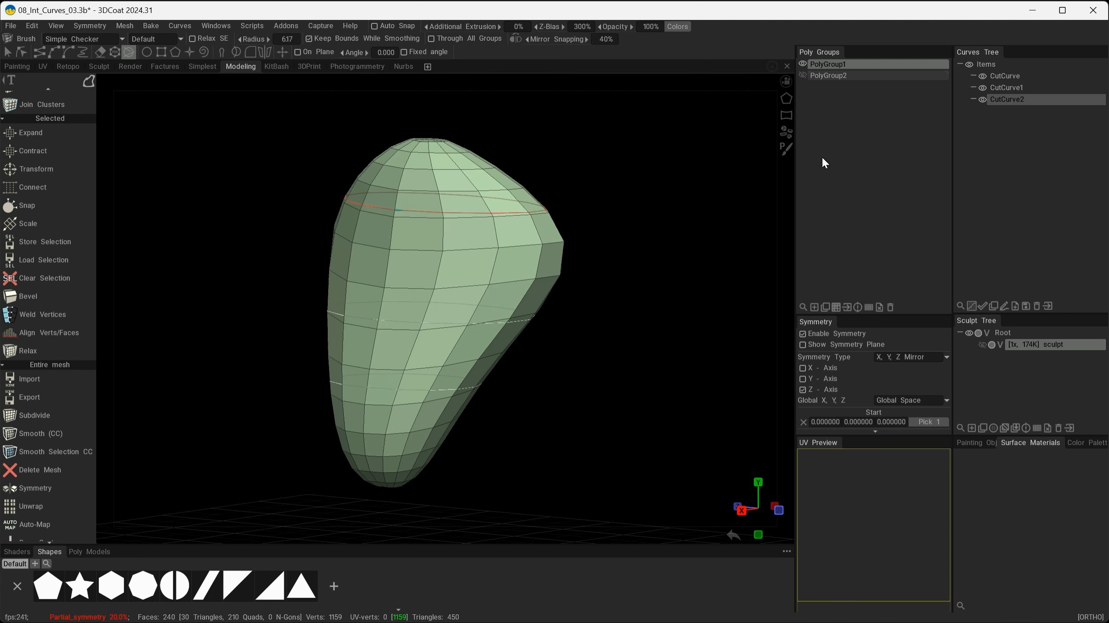
# Hide PolyGroup1 and toggle CutCurve1 and CutCurve2 visibility to inspect the rings alone.
pyautogui.click(803, 64)
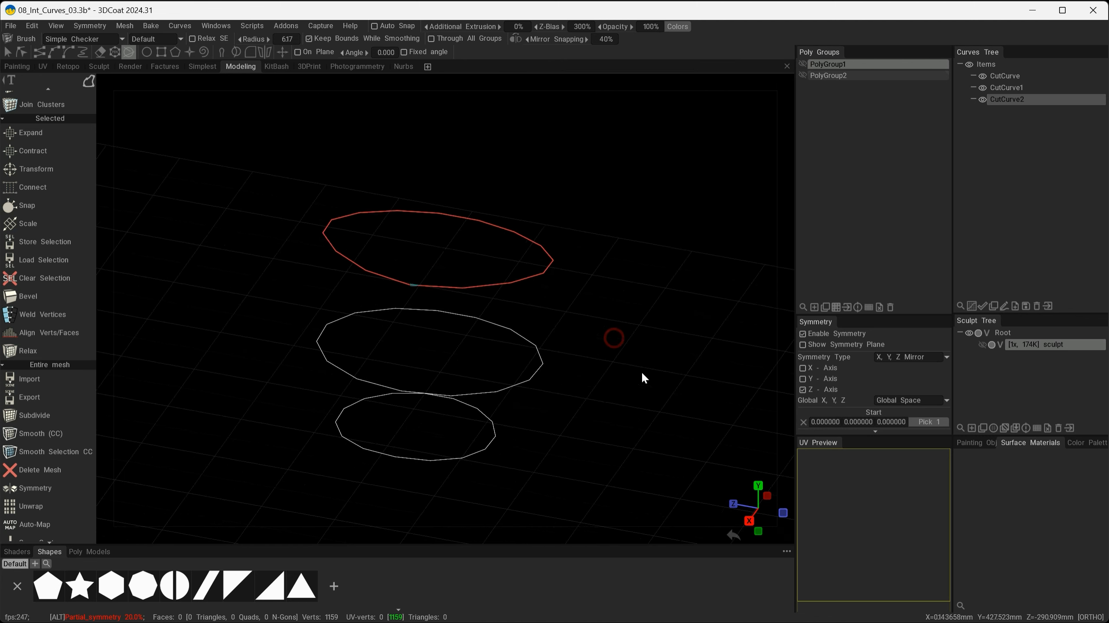
pyautogui.moveTo(611, 339)
pyautogui.keyDown('alt'); pyautogui.mouseDown()
pyautogui.moveTo(643, 376)
pyautogui.moveTo(725, 289)
pyautogui.moveTo(604, 349)
pyautogui.moveTo(541, 340)
pyautogui.moveTo(614, 364)
pyautogui.moveTo(537, 347)
pyautogui.moveTo(592, 348)
pyautogui.moveTo(612, 332)
pyautogui.moveTo(654, 358)
pyautogui.moveTo(636, 341)
pyautogui.moveTo(655, 348)
pyautogui.mouseUp(); pyautogui.keyUp('alt')
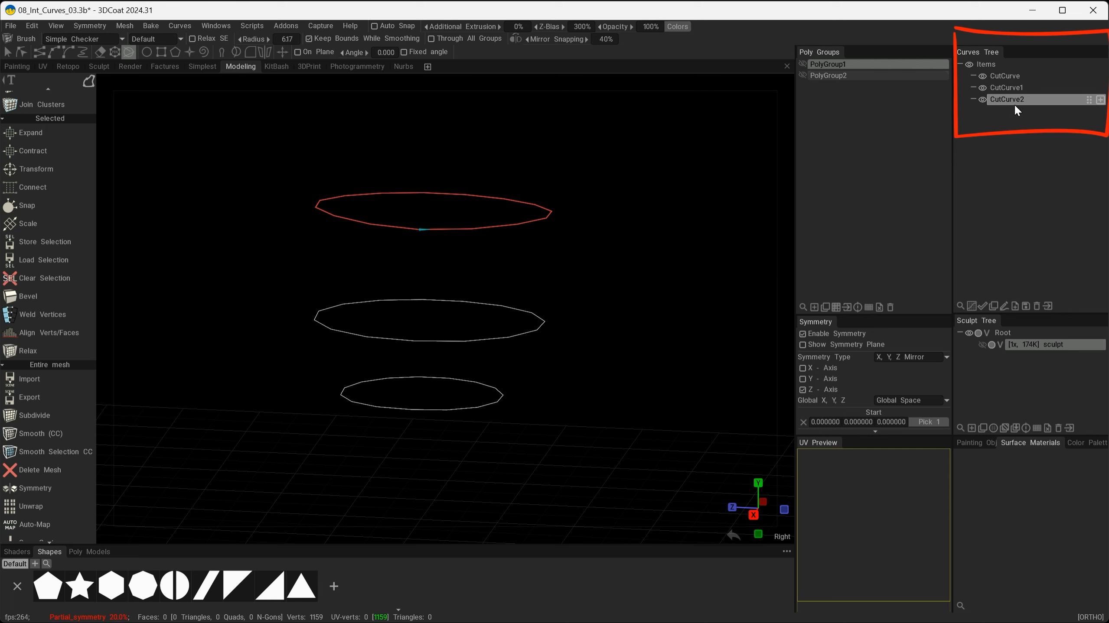
pyautogui.click(981, 101)
pyautogui.click(982, 88)
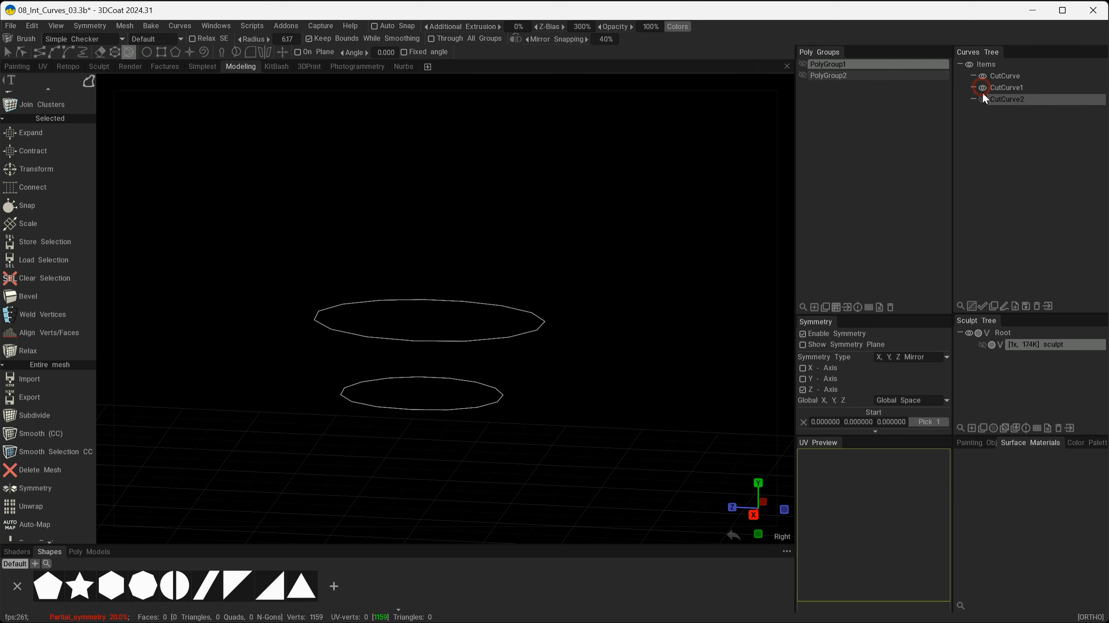
pyautogui.click(981, 101)
# Select and delete all cut curves in the Curves Tree, then show PolyGroup2's mesh.
pyautogui.click(1006, 77)
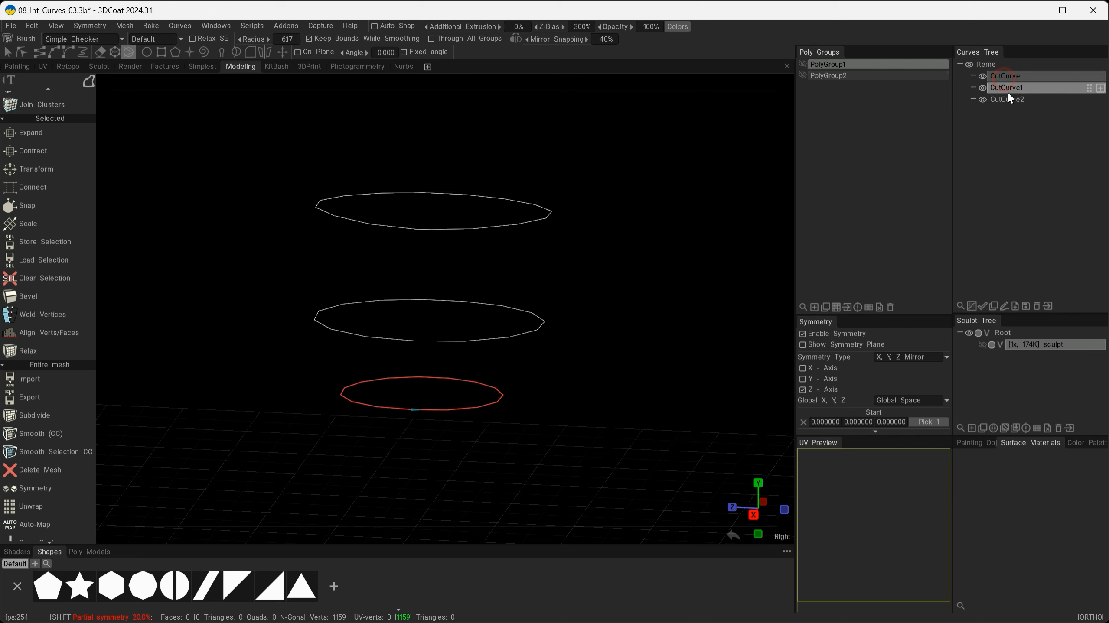
pyautogui.keyDown('ctrl'); pyautogui.click(1007, 101); pyautogui.keyUp('ctrl')
pyautogui.click(1006, 91)
pyautogui.click(1037, 307)
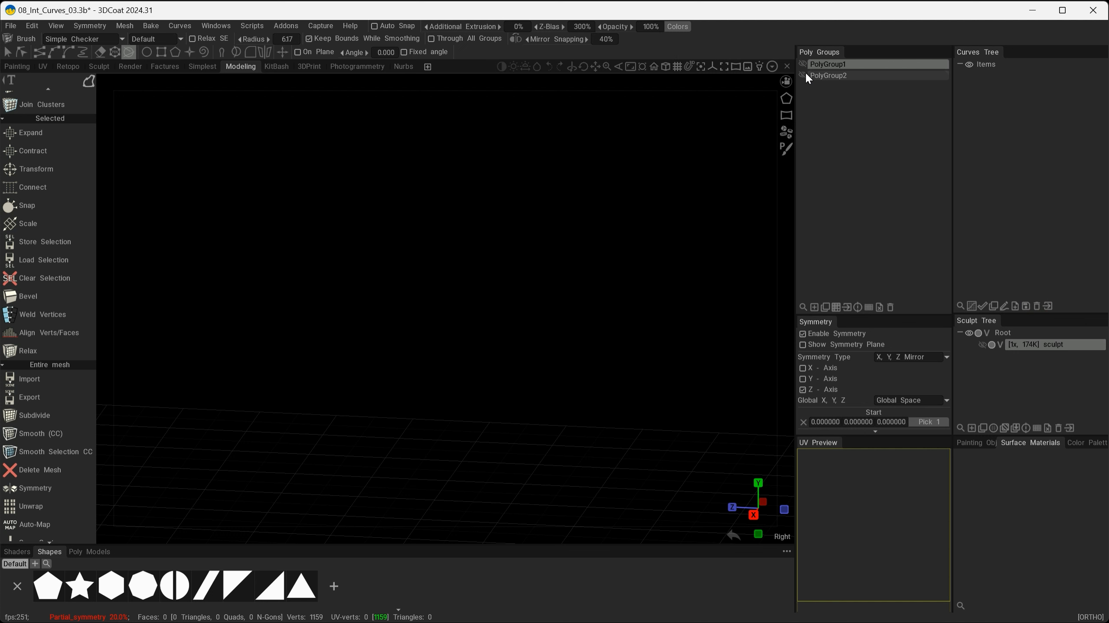
pyautogui.click(804, 75)
# In the Left view, cut four vertical curves and one horizontal curve along the body.
pyautogui.press('KP_4')
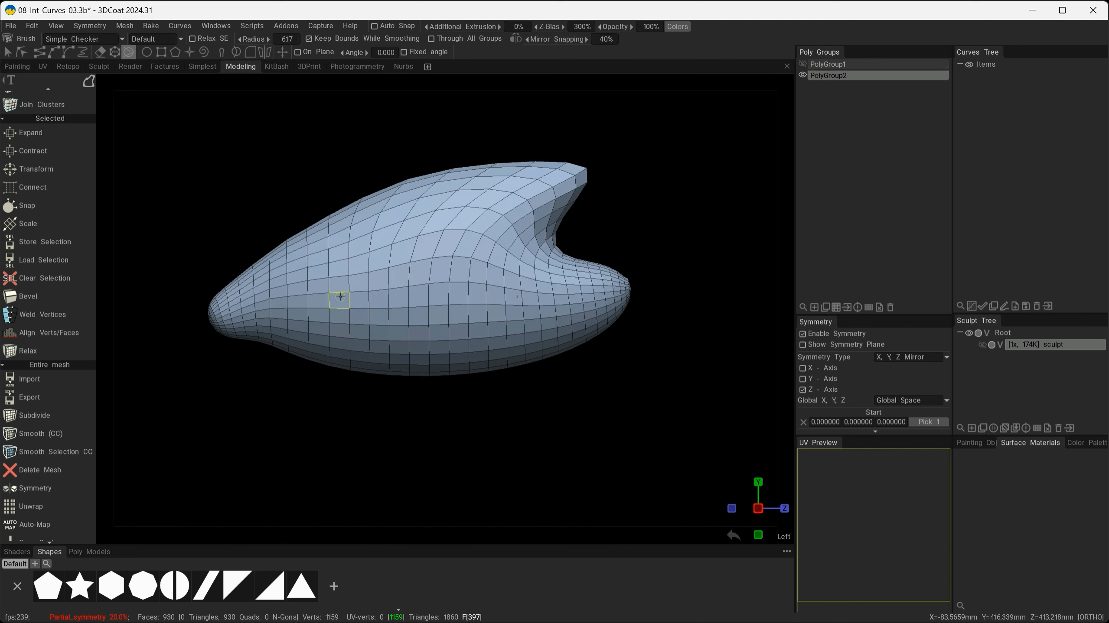
pyautogui.click(292, 164)
pyautogui.click(300, 483)
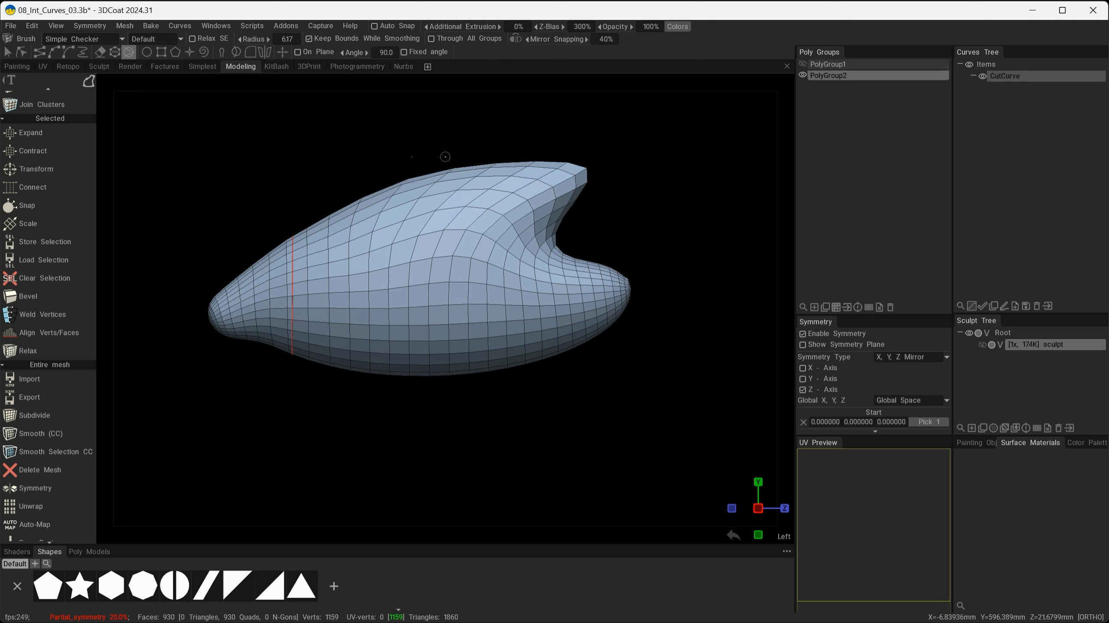
pyautogui.click(380, 453)
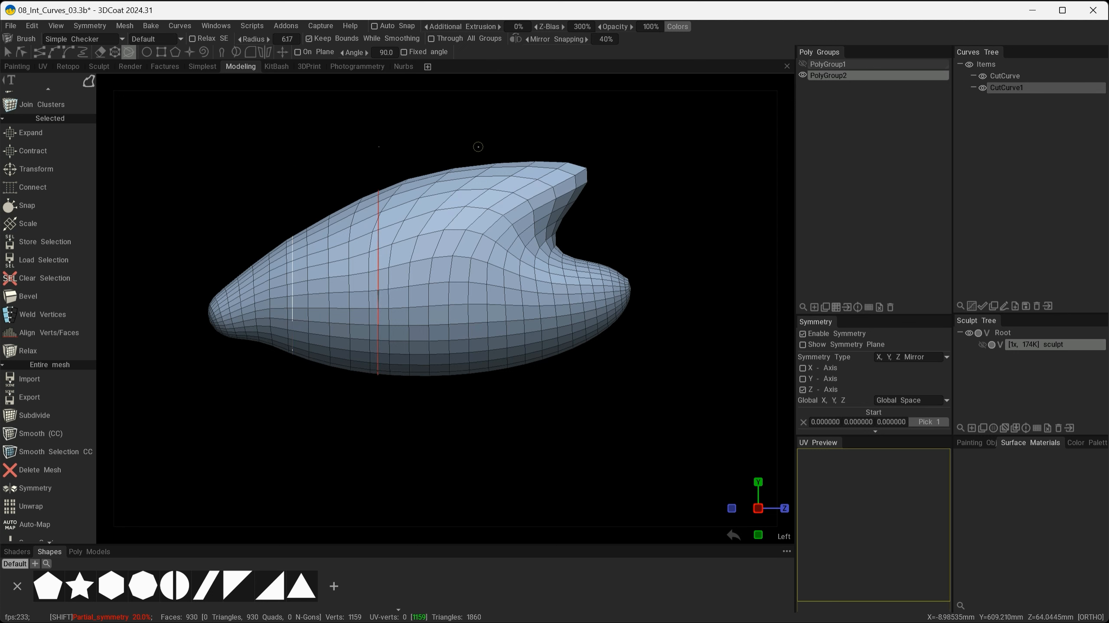
pyautogui.click(478, 448)
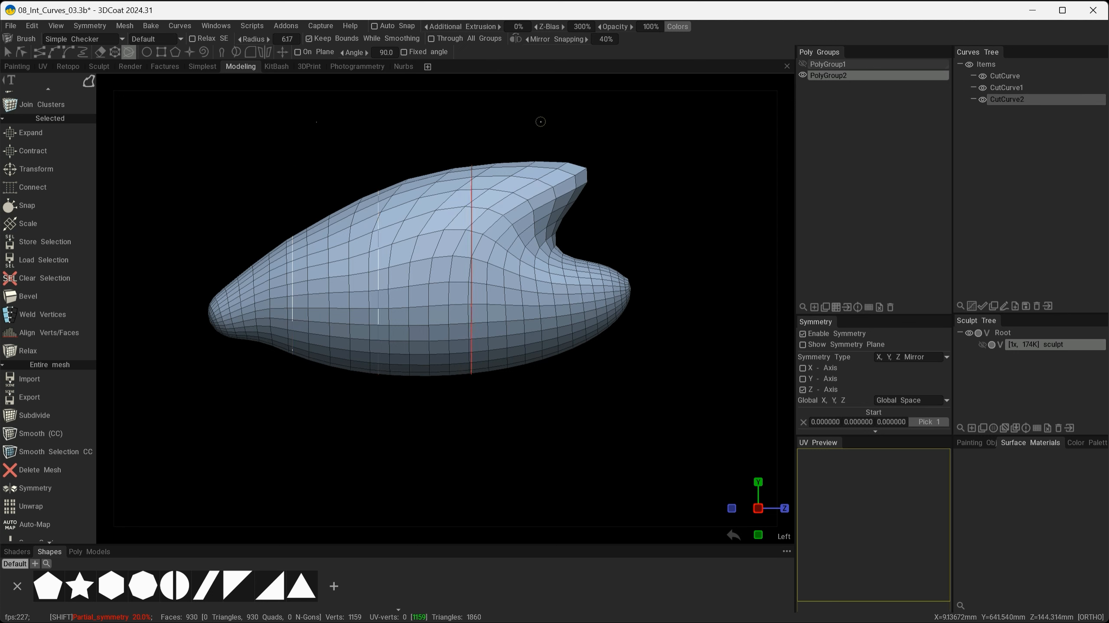
pyautogui.click(527, 274)
pyautogui.keyDown('shift'); pyautogui.moveTo(724, 279); pyautogui.dragTo(173, 288); pyautogui.keyUp('shift')
pyautogui.keyDown('alt'); pyautogui.moveTo(539, 458); pyautogui.dragTo(579, 465); pyautogui.keyUp('alt')
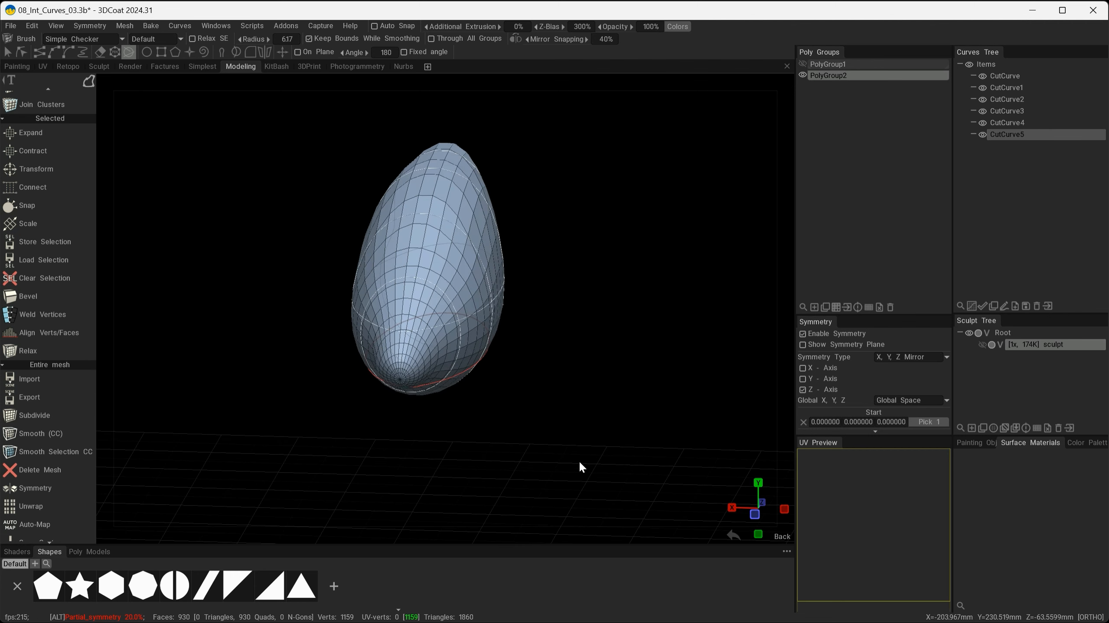
# Hide PolyGroup2's mesh, add PolyGroup3, and hide the red CutCurve5.
pyautogui.click(802, 75)
pyautogui.keyDown('alt'); pyautogui.moveTo(626, 309); pyautogui.dragTo(789, 325); pyautogui.keyUp('alt')
pyautogui.click(814, 308)
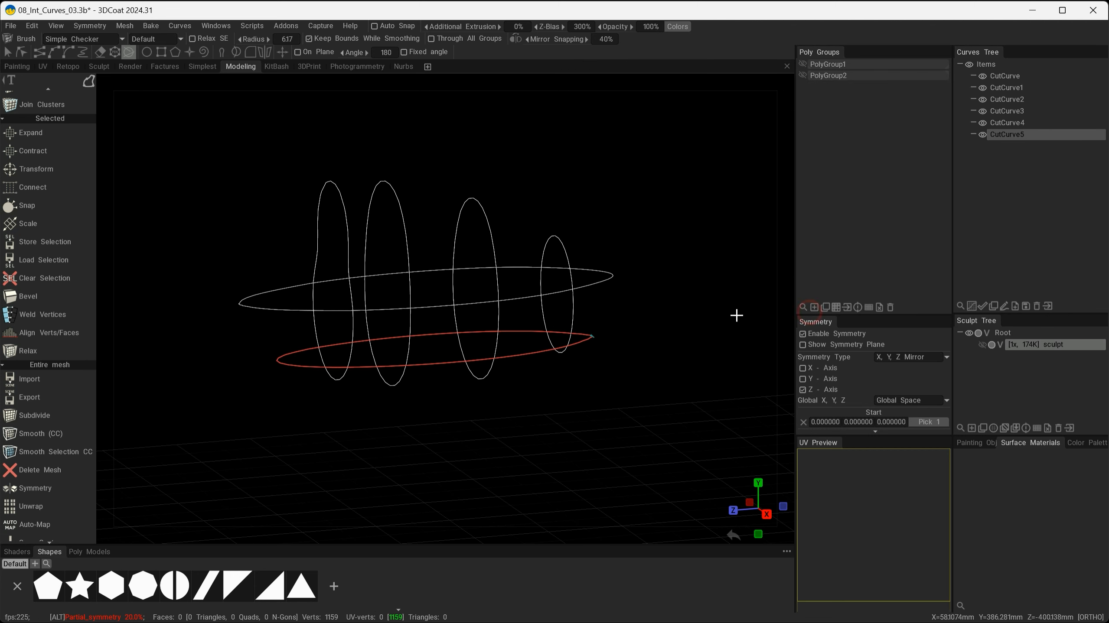
pyautogui.keyDown('alt'); pyautogui.moveTo(683, 369); pyautogui.dragTo(587, 231); pyautogui.keyUp('alt')
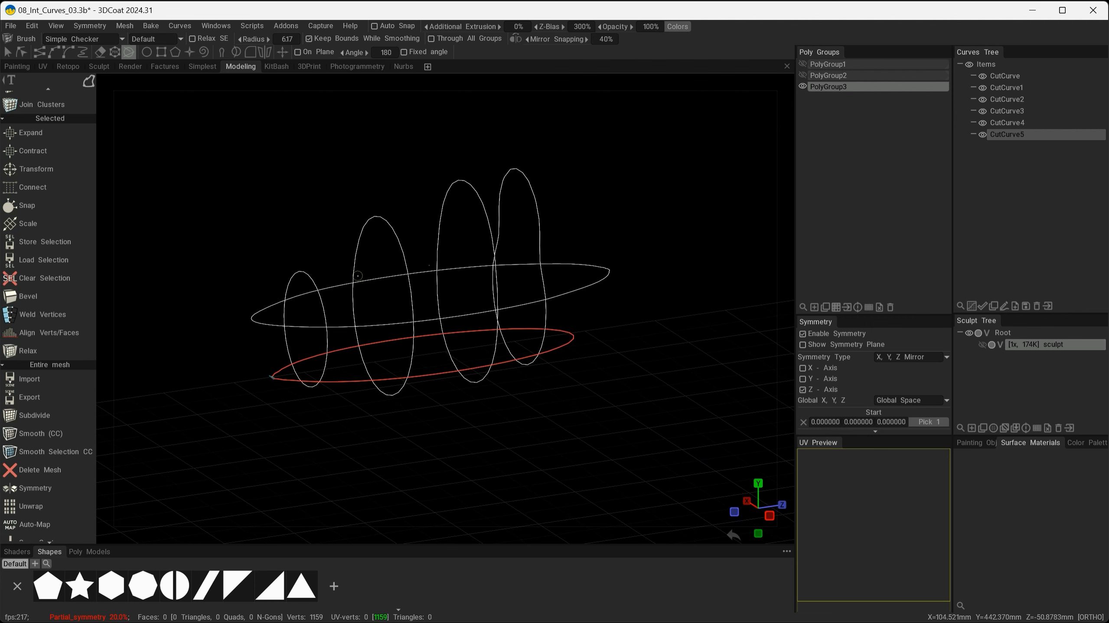
pyautogui.moveTo(648, 329)
pyautogui.keyDown('alt'); pyautogui.mouseDown()
pyautogui.moveTo(714, 334)
pyautogui.moveTo(502, 315)
pyautogui.moveTo(652, 333)
pyautogui.mouseUp(); pyautogui.keyUp('alt')
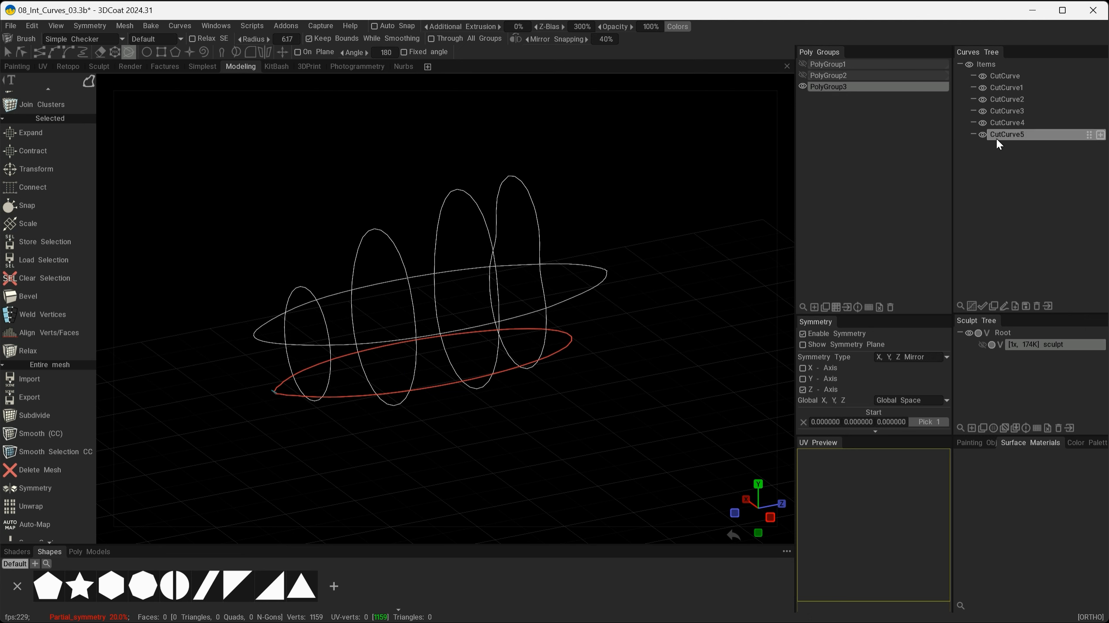
pyautogui.click(982, 135)
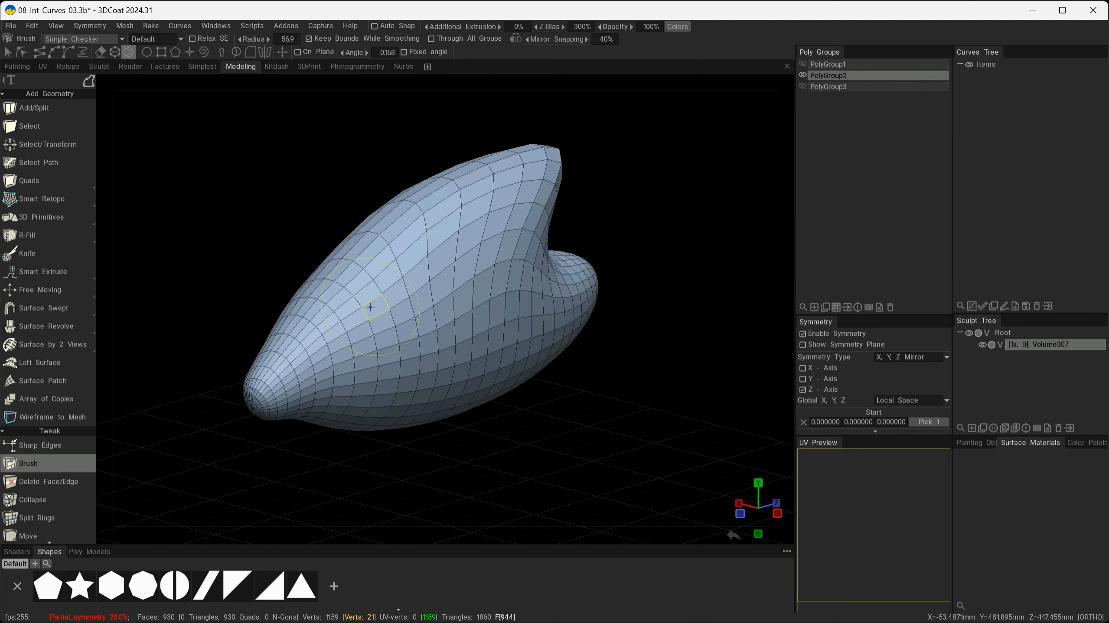
# Turn on Mesh > Live Smooth for the organic quad mesh.
pyautogui.click(125, 27)
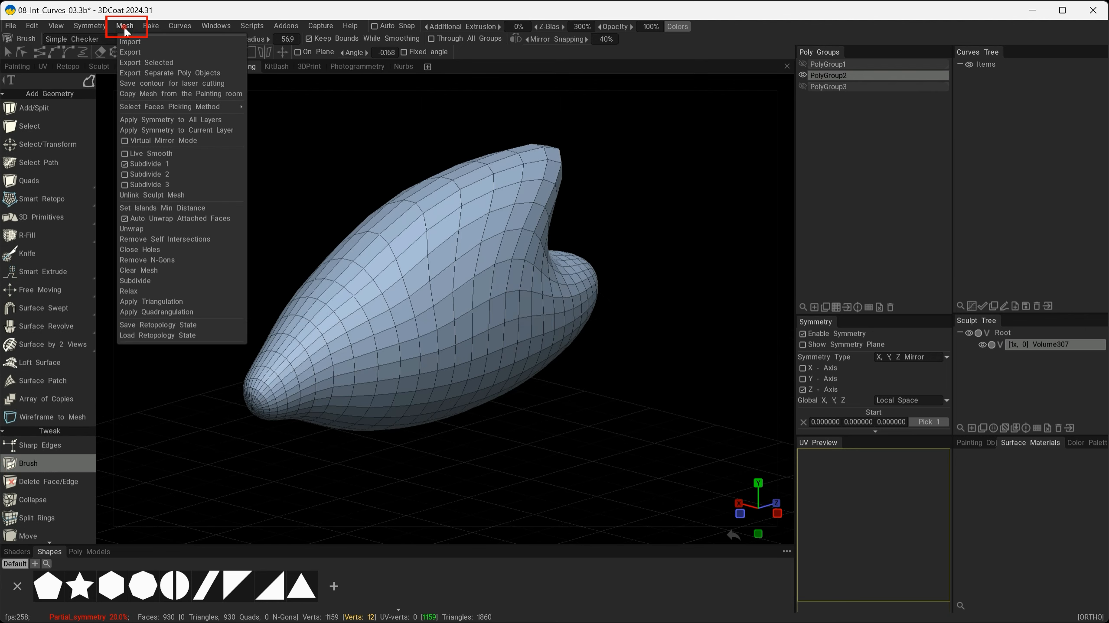
pyautogui.click(125, 154)
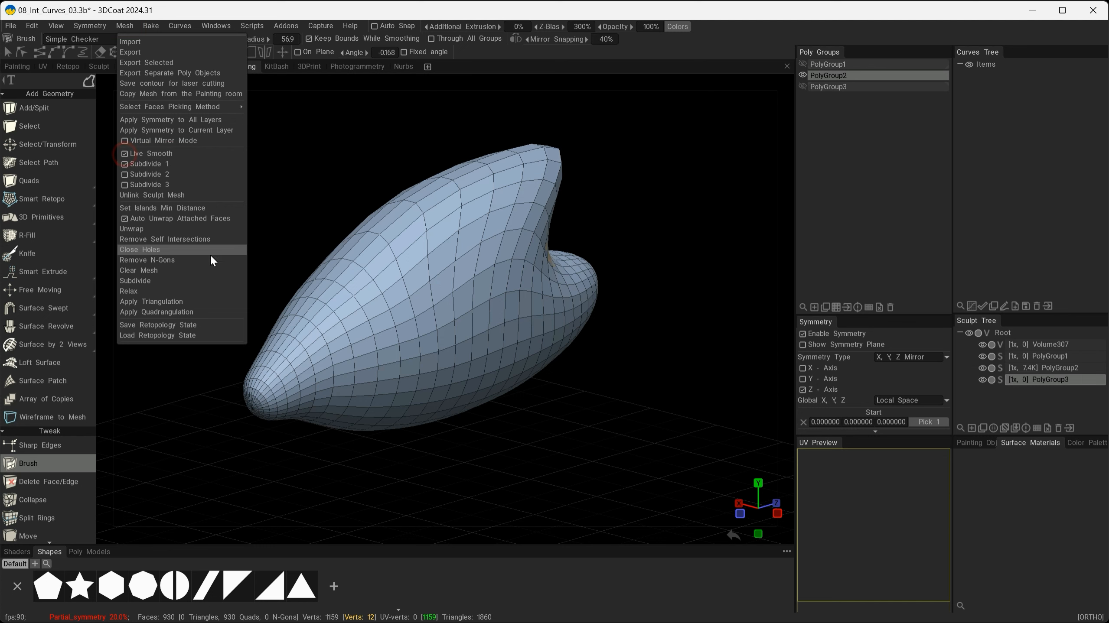
pyautogui.moveTo(559, 406)
pyautogui.keyDown('alt'); pyautogui.mouseDown()
pyautogui.moveTo(516, 392)
pyautogui.moveTo(665, 375)
pyautogui.moveTo(512, 356)
pyautogui.moveTo(531, 408)
pyautogui.moveTo(543, 401)
pyautogui.mouseUp(); pyautogui.keyUp('alt')
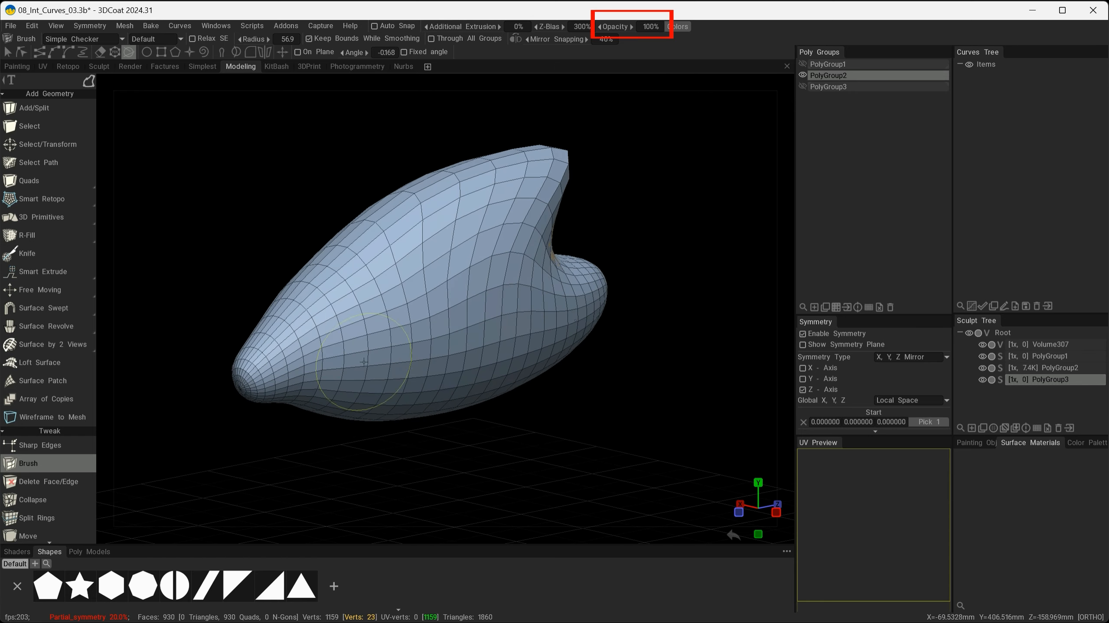
# Set polygroup Opacity to 0% and turn off the Retopo wireframe in Simple Checker.
pyautogui.moveTo(602, 30); pyautogui.dragTo(366, 38)
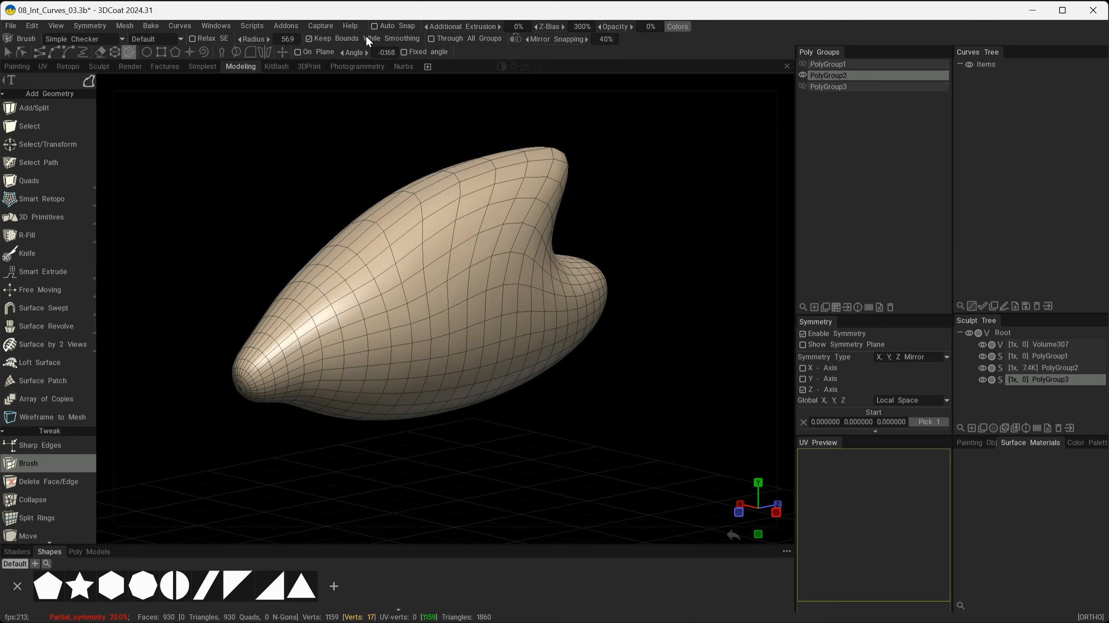
pyautogui.moveTo(514, 308)
pyautogui.keyDown('alt'); pyautogui.mouseDown()
pyautogui.moveTo(465, 393)
pyautogui.moveTo(655, 406)
pyautogui.moveTo(554, 390)
pyautogui.moveTo(447, 398)
pyautogui.moveTo(515, 388)
pyautogui.mouseUp(); pyautogui.keyUp('alt')
pyautogui.click(61, 38)
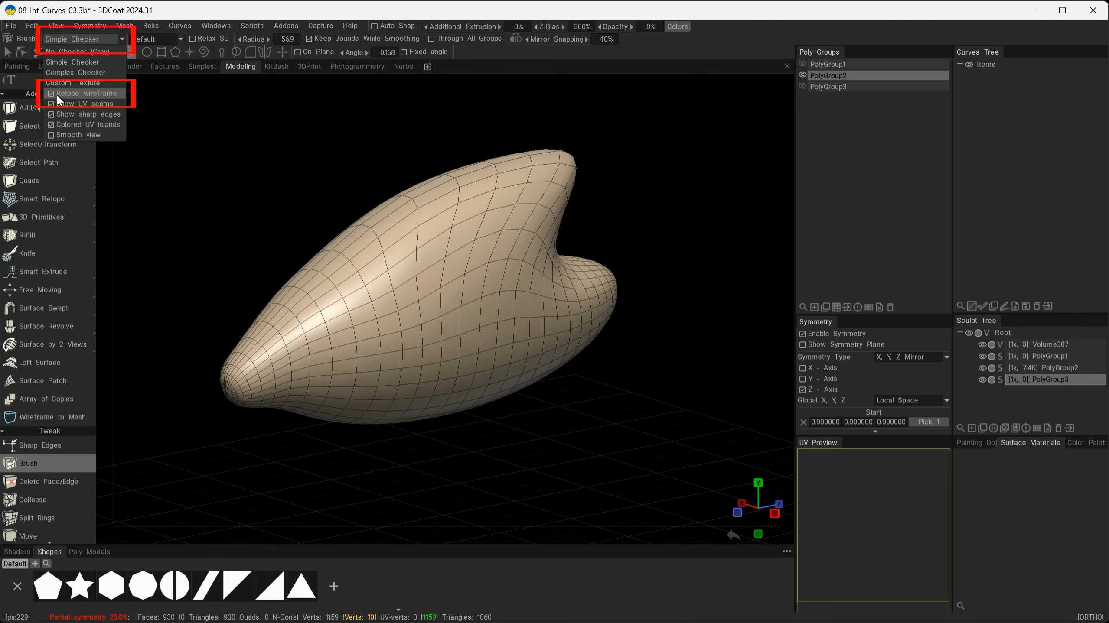
pyautogui.click(74, 93)
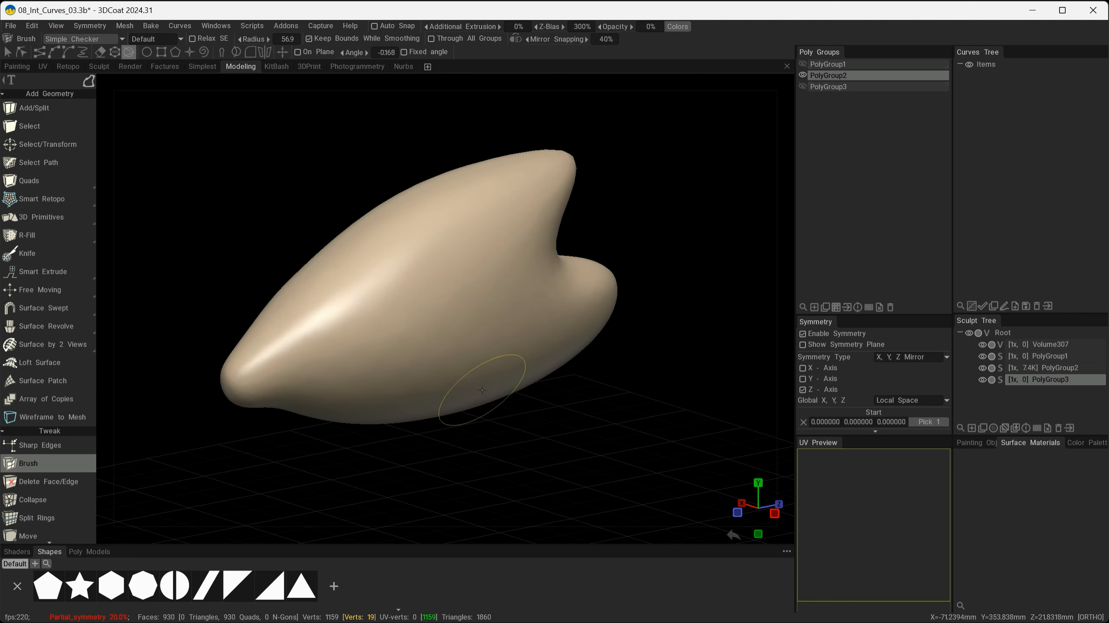
pyautogui.moveTo(482, 389)
pyautogui.keyDown('alt'); pyautogui.mouseDown()
pyautogui.moveTo(646, 364)
pyautogui.moveTo(524, 334)
pyautogui.moveTo(412, 364)
pyautogui.moveTo(354, 363)
pyautogui.moveTo(452, 381)
pyautogui.moveTo(481, 366)
pyautogui.moveTo(556, 482)
pyautogui.mouseUp(); pyautogui.keyUp('alt')
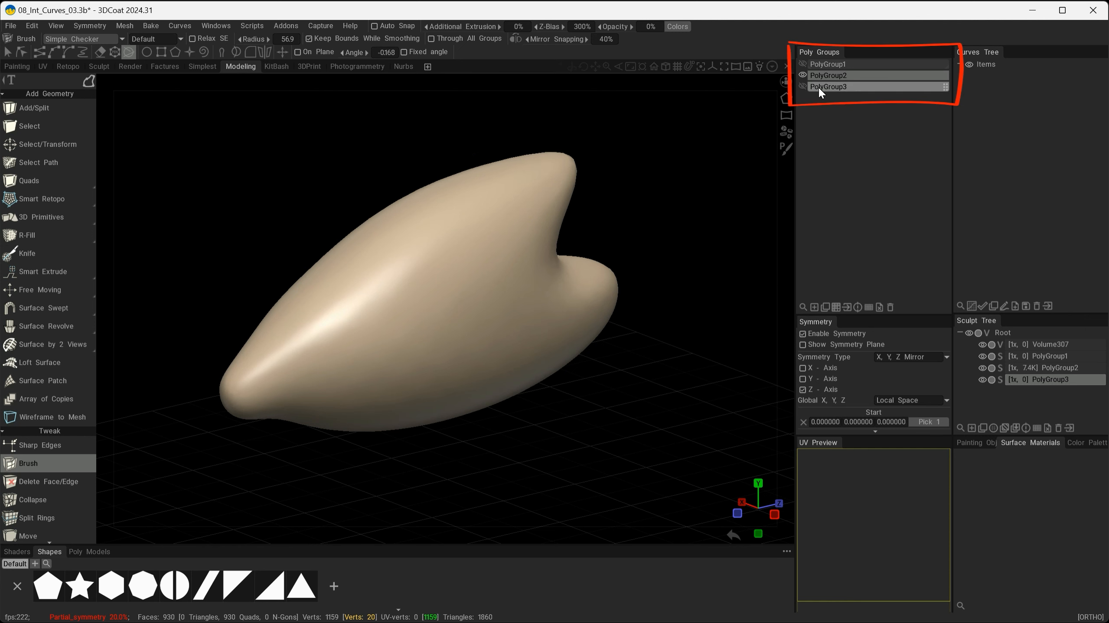
pyautogui.keyDown('alt'); pyautogui.moveTo(644, 493); pyautogui.dragTo(528, 433); pyautogui.keyUp('alt')
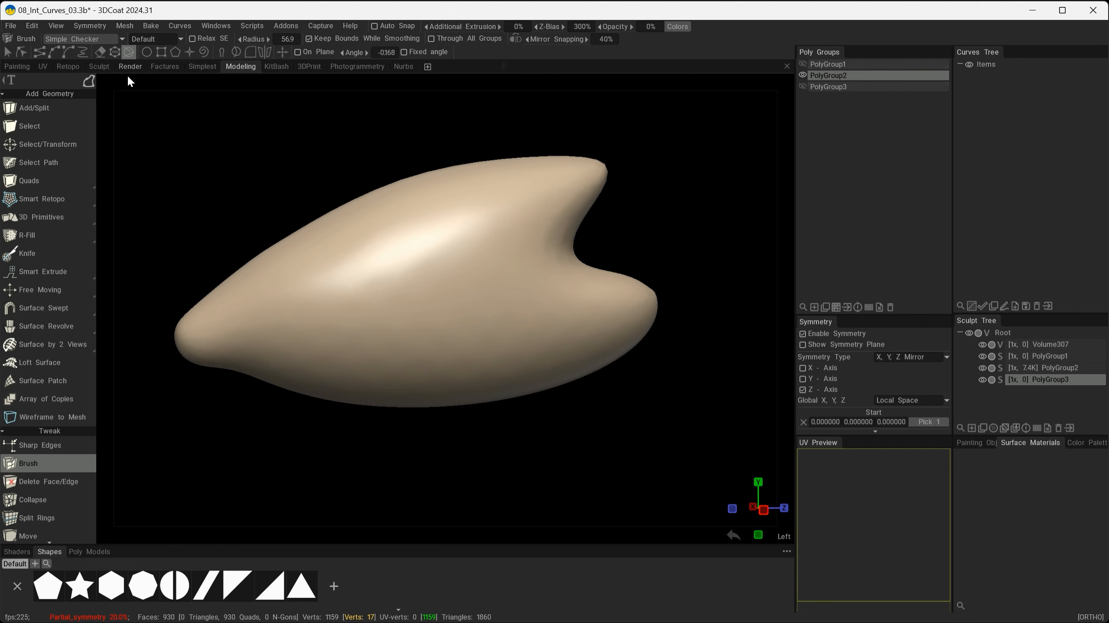
pyautogui.moveTo(368, 474); pyautogui.dragTo(364, 460)
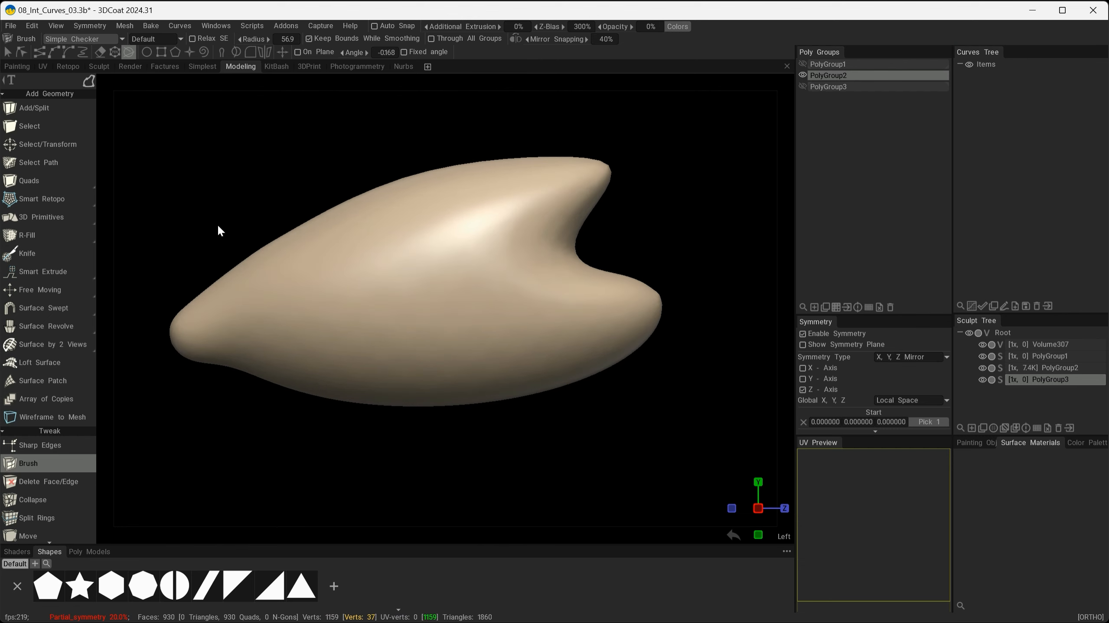
pyautogui.keyDown('shift'); pyautogui.moveTo(237, 452); pyautogui.dragTo(222, 469); pyautogui.keyUp('shift')
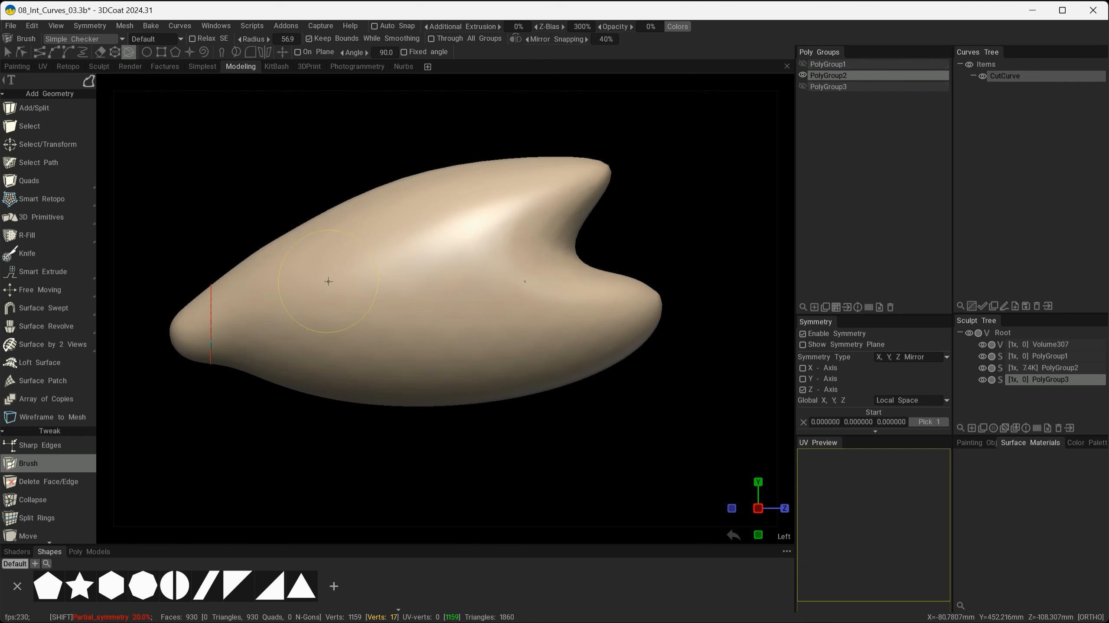
pyautogui.keyDown('shift'); pyautogui.moveTo(304, 176); pyautogui.dragTo(299, 460); pyautogui.keyUp('shift')
pyautogui.keyDown('shift'); pyautogui.moveTo(441, 131); pyautogui.dragTo(441, 436); pyautogui.keyUp('shift')
pyautogui.keyDown('shift'); pyautogui.moveTo(540, 130); pyautogui.dragTo(545, 455); pyautogui.keyUp('shift')
pyautogui.moveTo(612, 480); pyautogui.dragTo(804, 180)
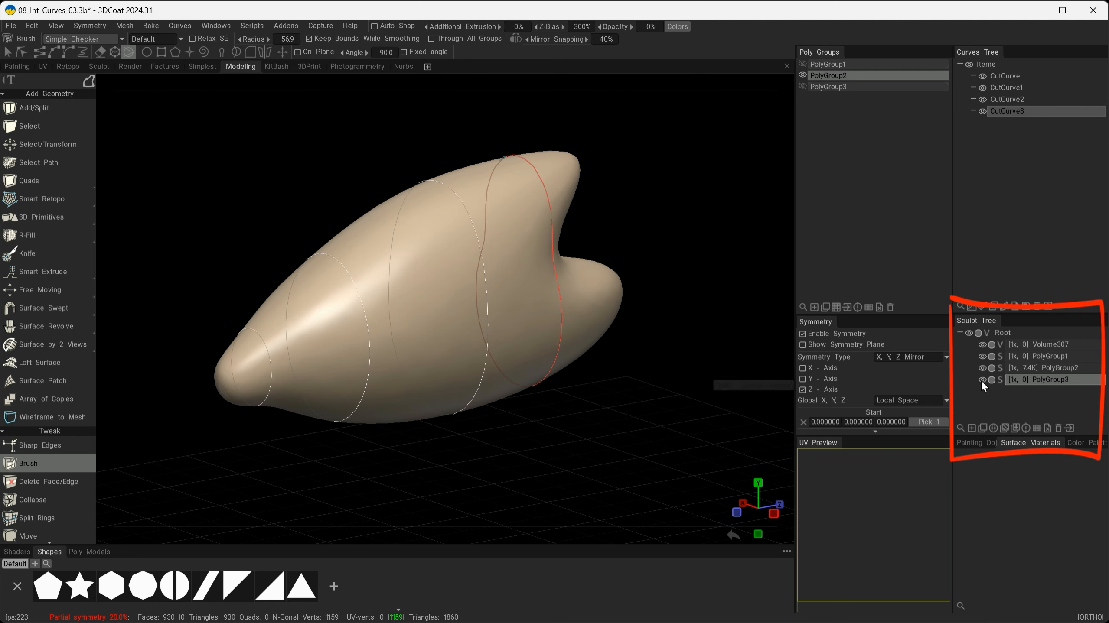
pyautogui.click(982, 368)
pyautogui.click(802, 75)
pyautogui.moveTo(602, 267)
pyautogui.keyDown('alt'); pyautogui.mouseDown()
pyautogui.moveTo(699, 263)
pyautogui.moveTo(761, 276)
pyautogui.moveTo(478, 260)
pyautogui.moveTo(580, 271)
pyautogui.mouseUp(); pyautogui.keyUp('alt')
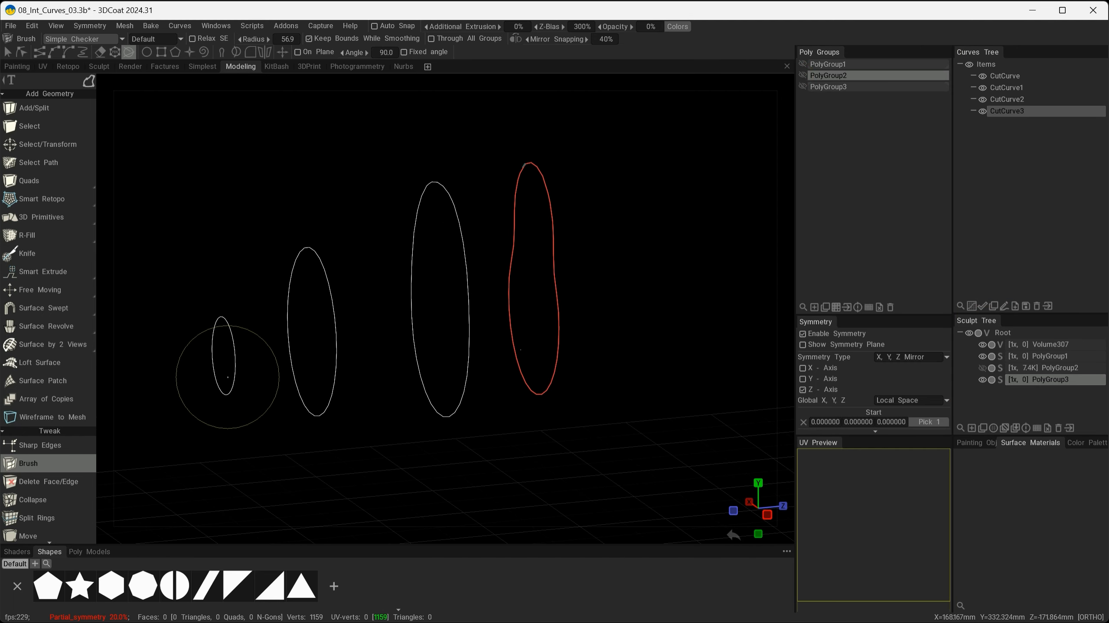
pyautogui.keyDown('alt'); pyautogui.moveTo(658, 322); pyautogui.dragTo(802, 110); pyautogui.keyUp('alt')
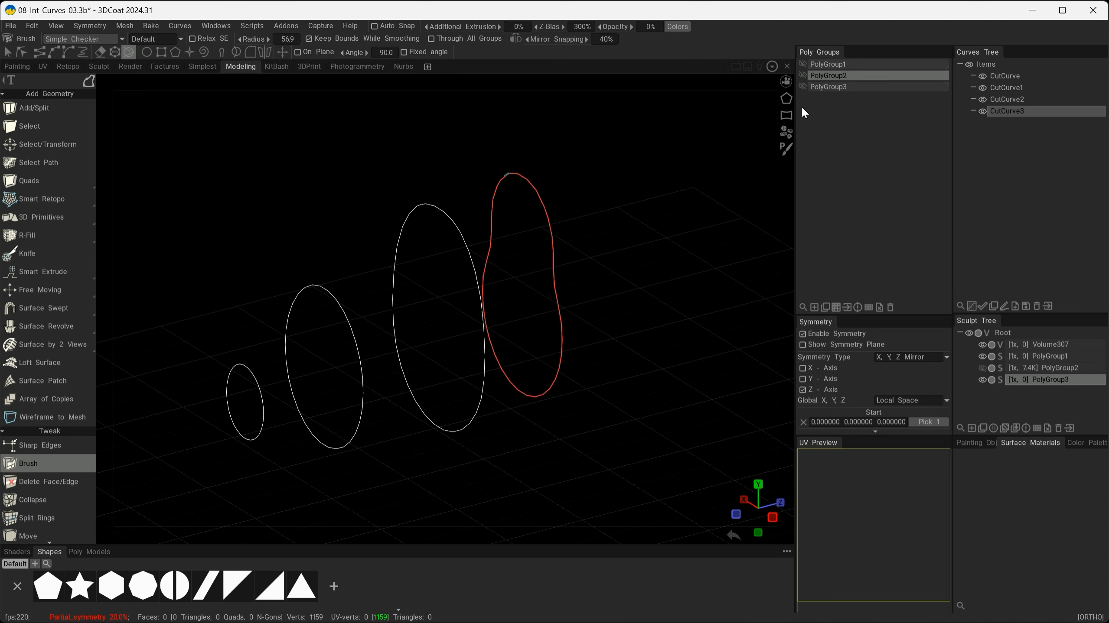
pyautogui.click(803, 76)
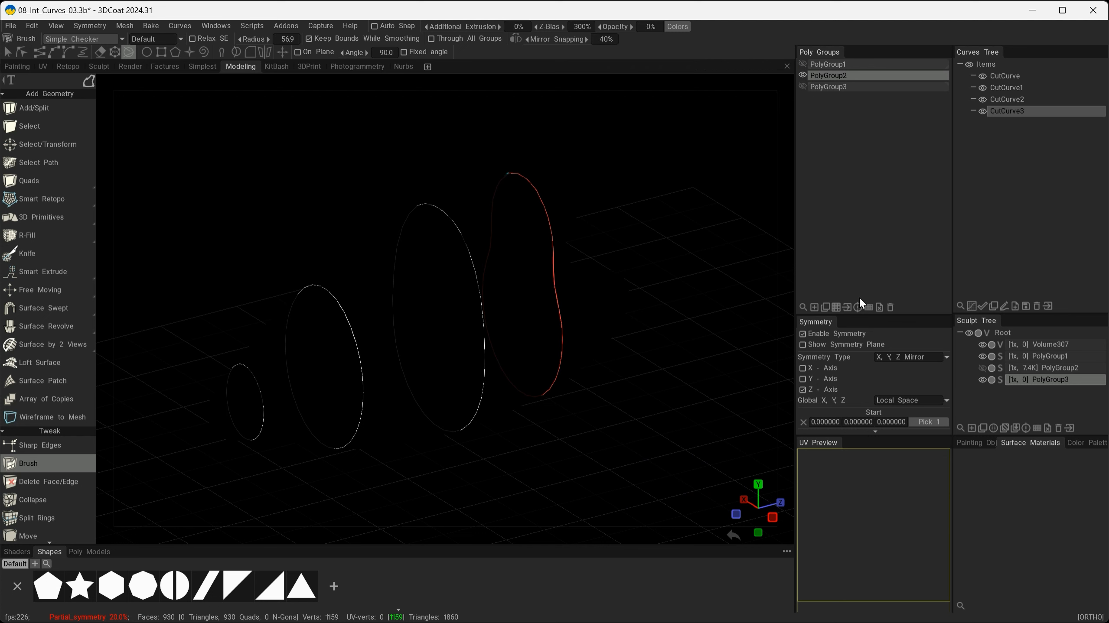
pyautogui.click(981, 369)
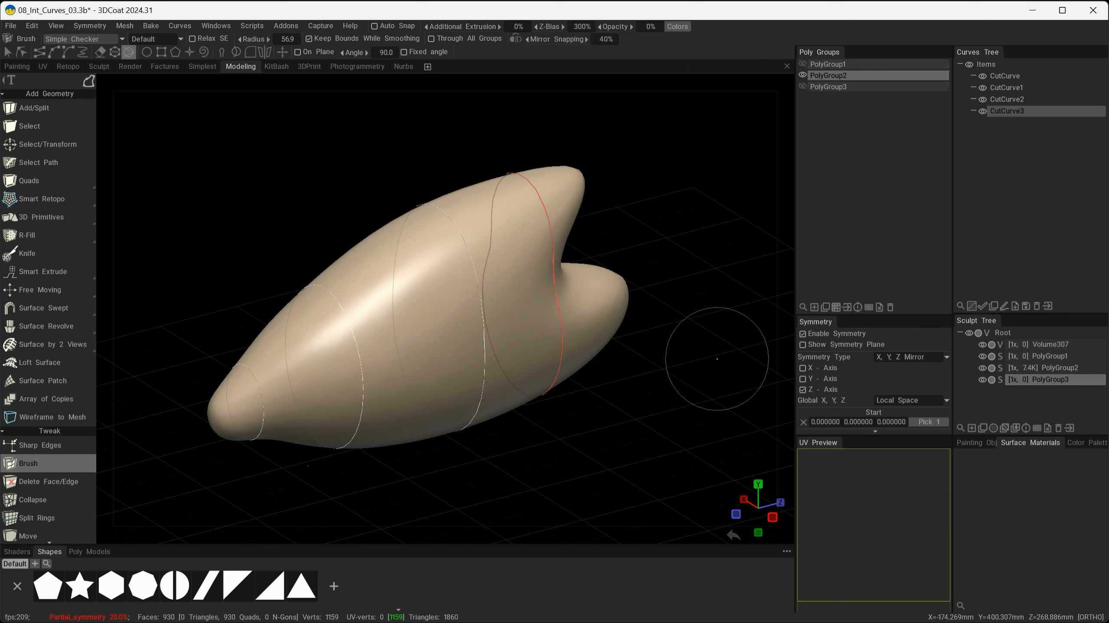
pyautogui.moveTo(716, 359)
pyautogui.keyDown('alt'); pyautogui.mouseDown()
pyautogui.moveTo(639, 412)
pyautogui.moveTo(761, 432)
pyautogui.mouseUp(); pyautogui.keyUp('alt')
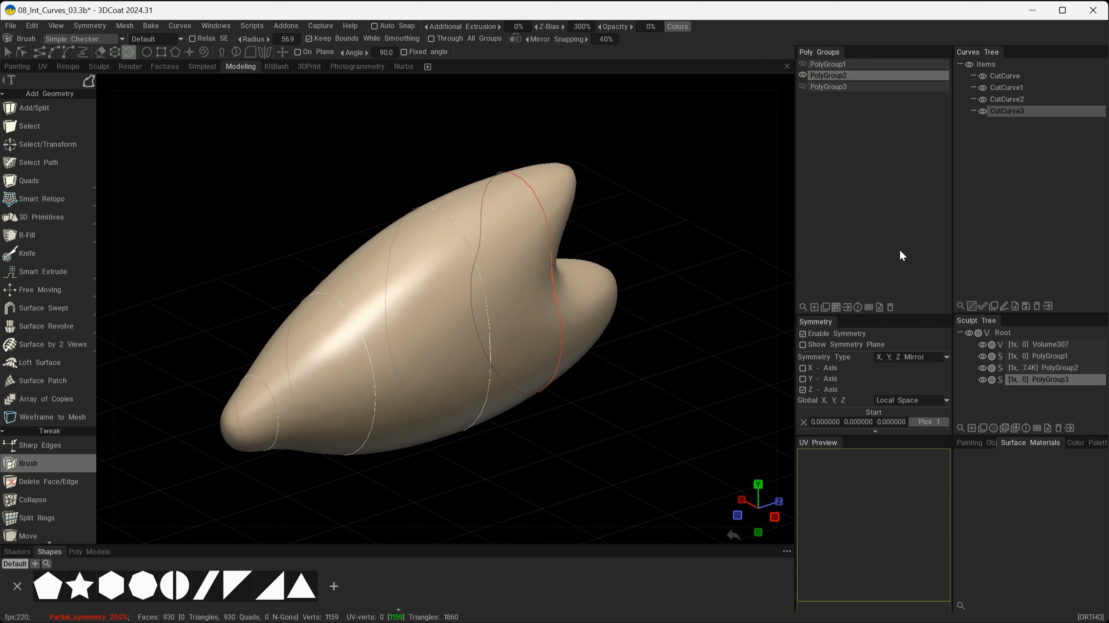
pyautogui.click(1007, 77)
pyautogui.keyDown('shift'); pyautogui.click(1012, 113); pyautogui.keyUp('shift')
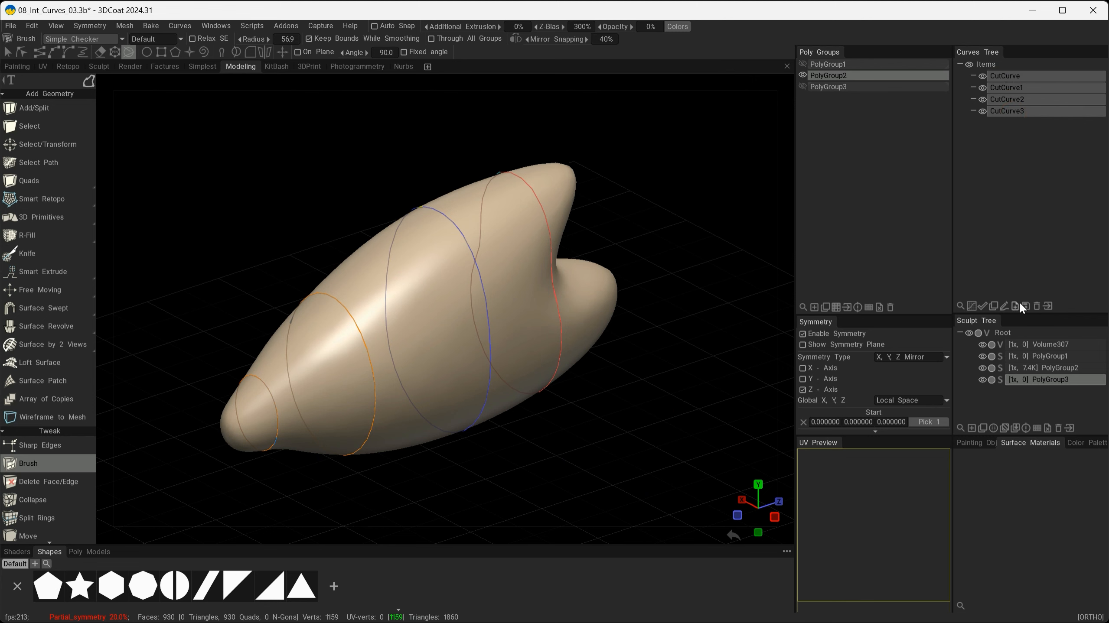
pyautogui.click(1036, 306)
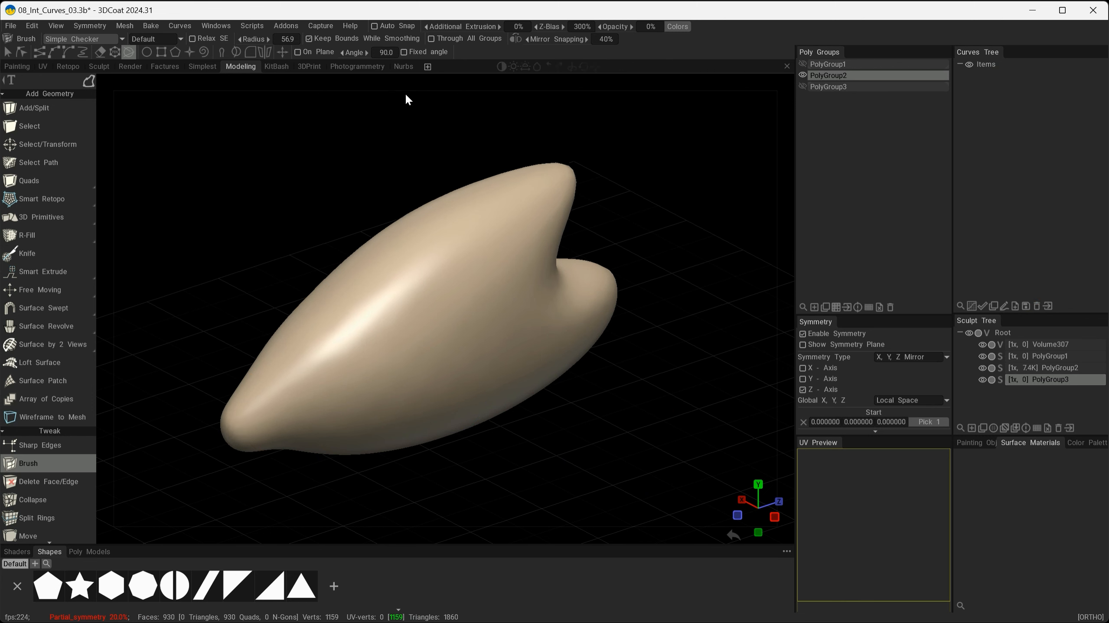
# Cut seven curves across the smooth shape at varied angles from its side profile.
pyautogui.moveTo(588, 402); pyautogui.dragTo(549, 398)
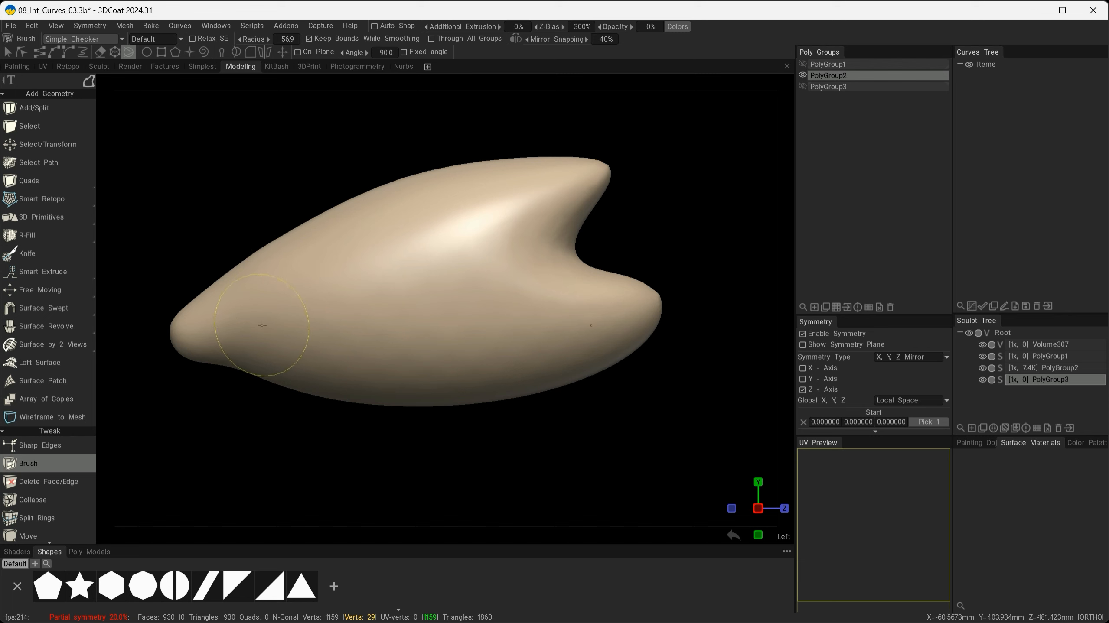
pyautogui.moveTo(203, 212); pyautogui.dragTo(203, 212)
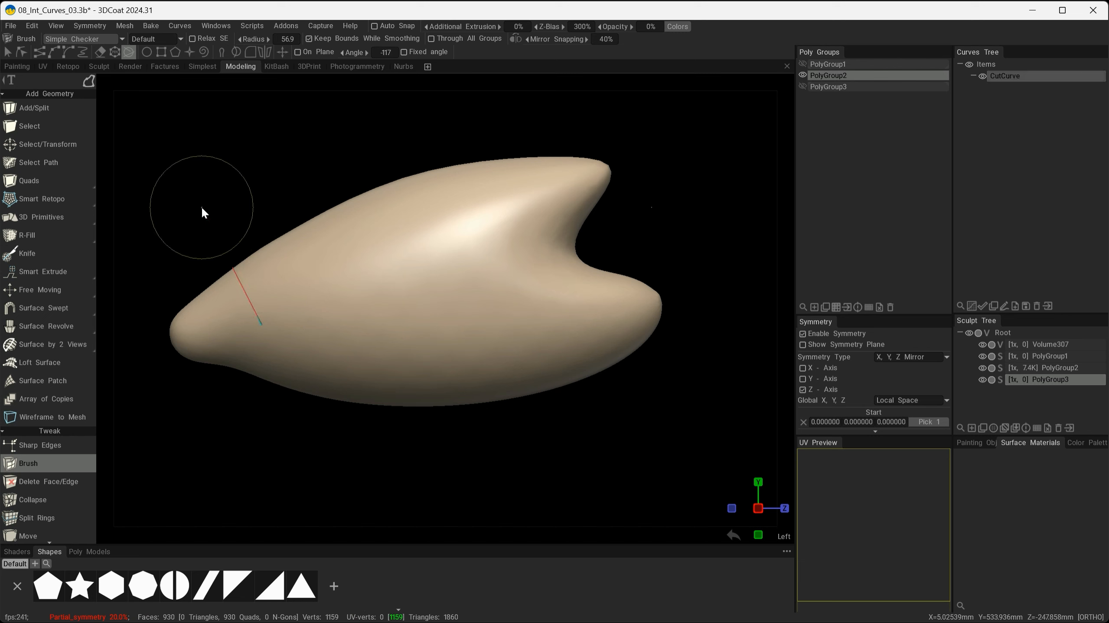
pyautogui.moveTo(378, 292); pyautogui.dragTo(331, 155)
pyautogui.moveTo(456, 263); pyautogui.dragTo(438, 149)
pyautogui.moveTo(541, 268); pyautogui.dragTo(540, 127)
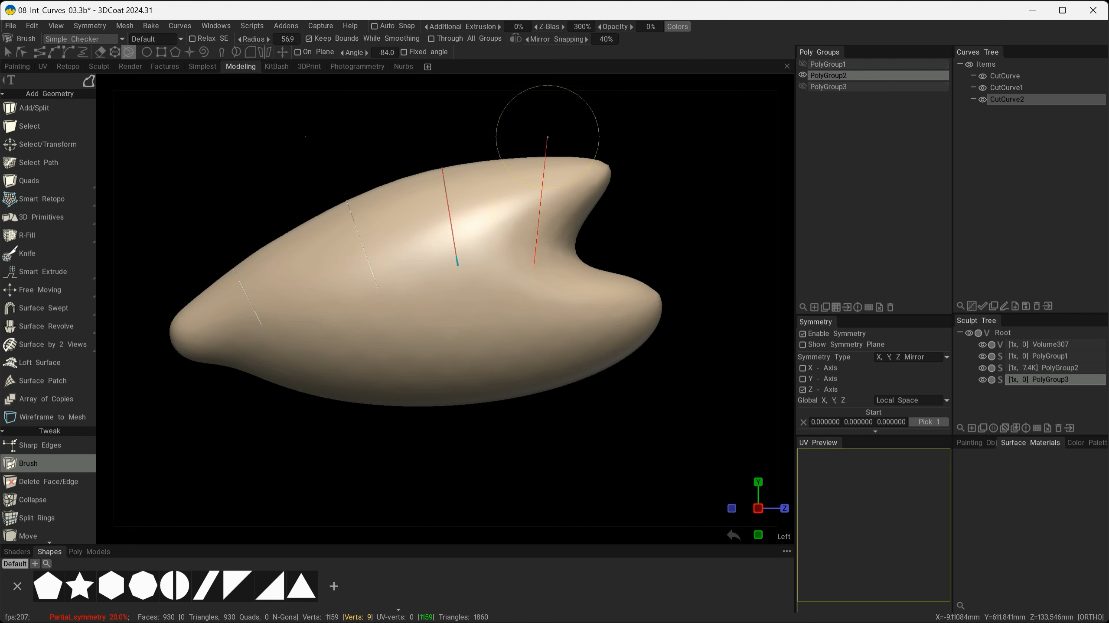
pyautogui.moveTo(297, 317)
pyautogui.keyDown('alt'); pyautogui.mouseDown()
pyautogui.moveTo(595, 439)
pyautogui.moveTo(437, 419)
pyautogui.mouseUp(); pyautogui.keyUp('alt')
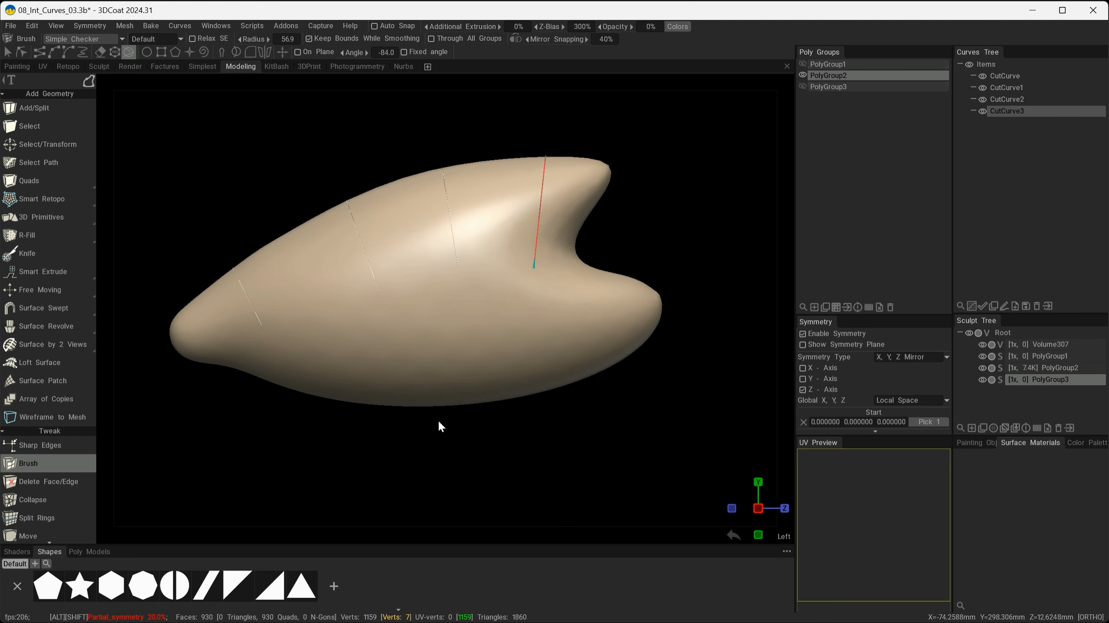
pyautogui.moveTo(577, 321); pyautogui.dragTo(692, 324)
pyautogui.moveTo(508, 352); pyautogui.dragTo(565, 472)
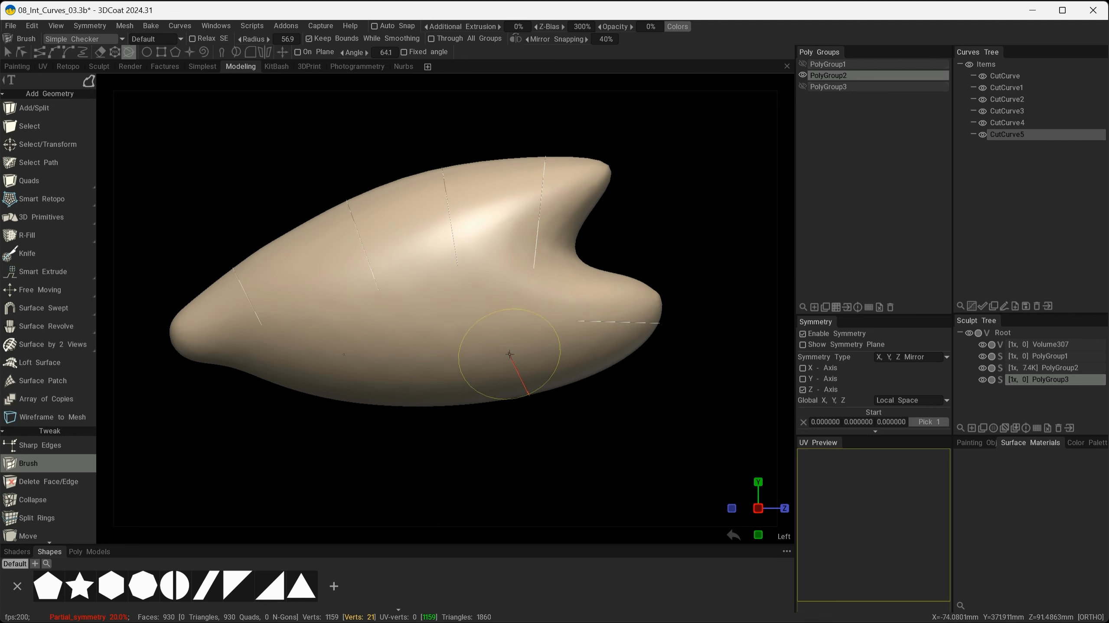
pyautogui.moveTo(350, 349); pyautogui.dragTo(339, 422)
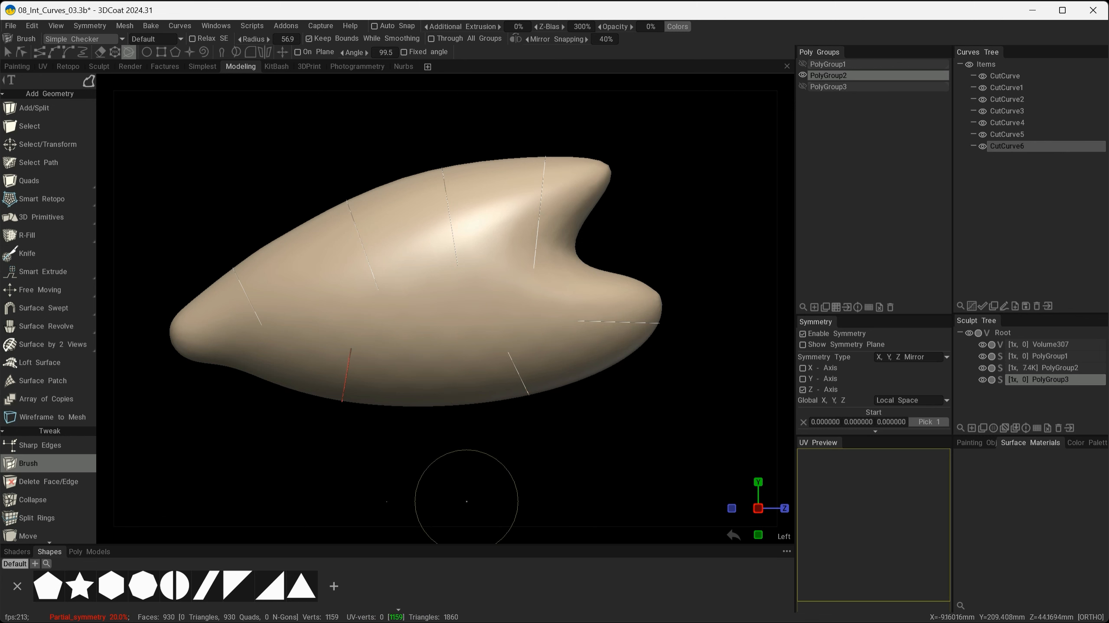
# Hide the sculpt mesh and PolyGroup2, then orbit around the seven standalone cut curves.
pyautogui.click(982, 369)
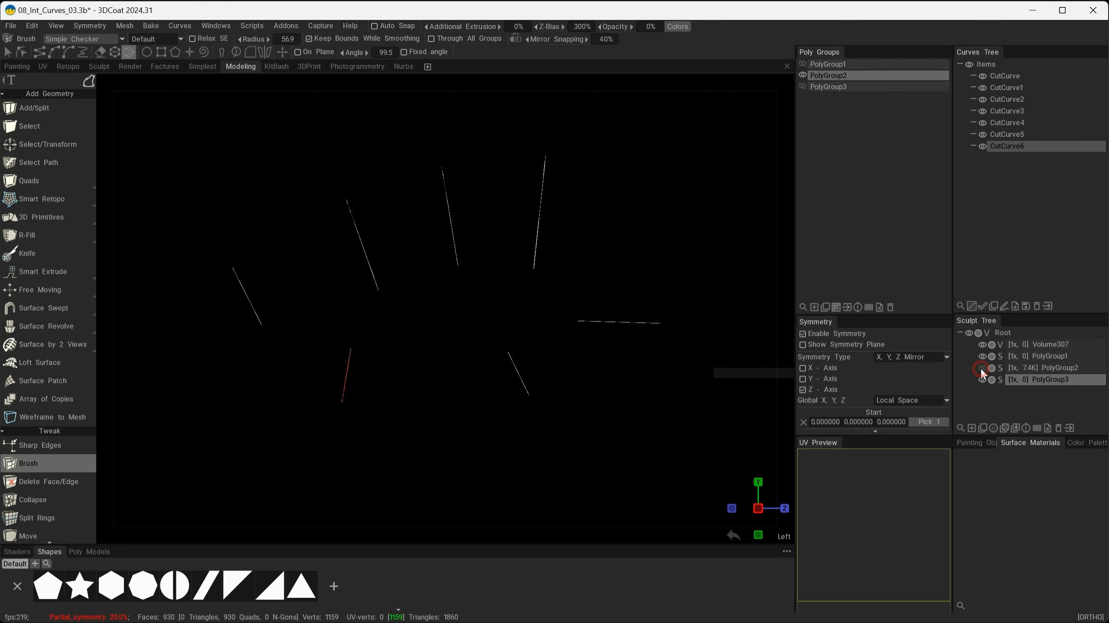
pyautogui.click(803, 74)
pyautogui.moveTo(478, 328)
pyautogui.keyDown('alt'); pyautogui.mouseDown()
pyautogui.moveTo(579, 354)
pyautogui.moveTo(672, 353)
pyautogui.moveTo(423, 332)
pyautogui.moveTo(349, 348)
pyautogui.moveTo(546, 349)
pyautogui.moveTo(521, 335)
pyautogui.mouseUp(); pyautogui.keyUp('alt')
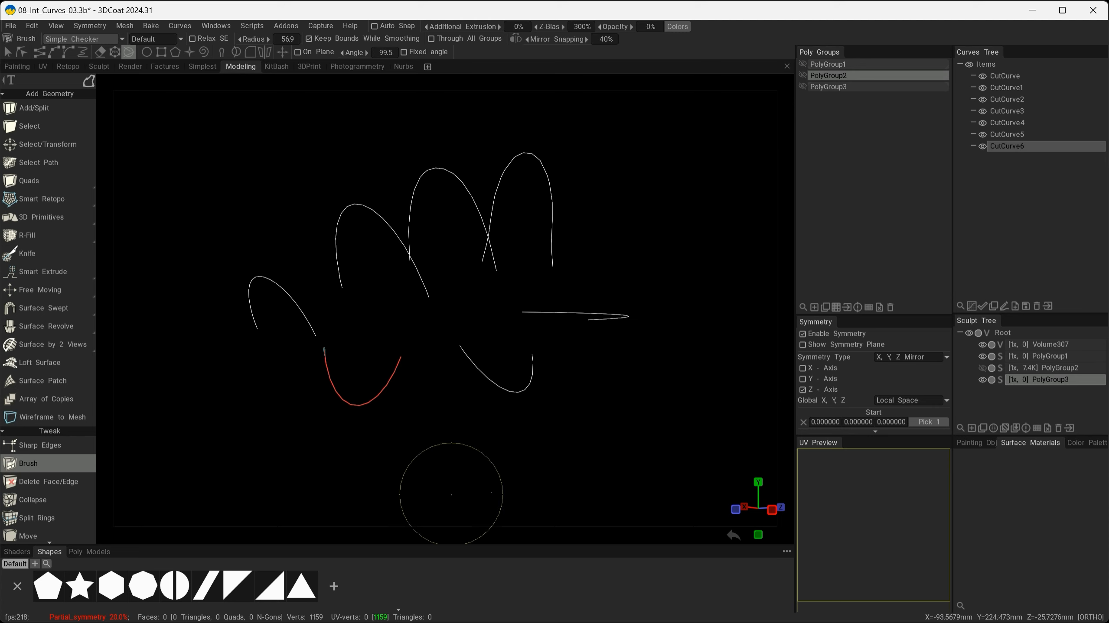
pyautogui.keyDown('alt'); pyautogui.moveTo(450, 494); pyautogui.dragTo(581, 463); pyautogui.keyUp('alt')
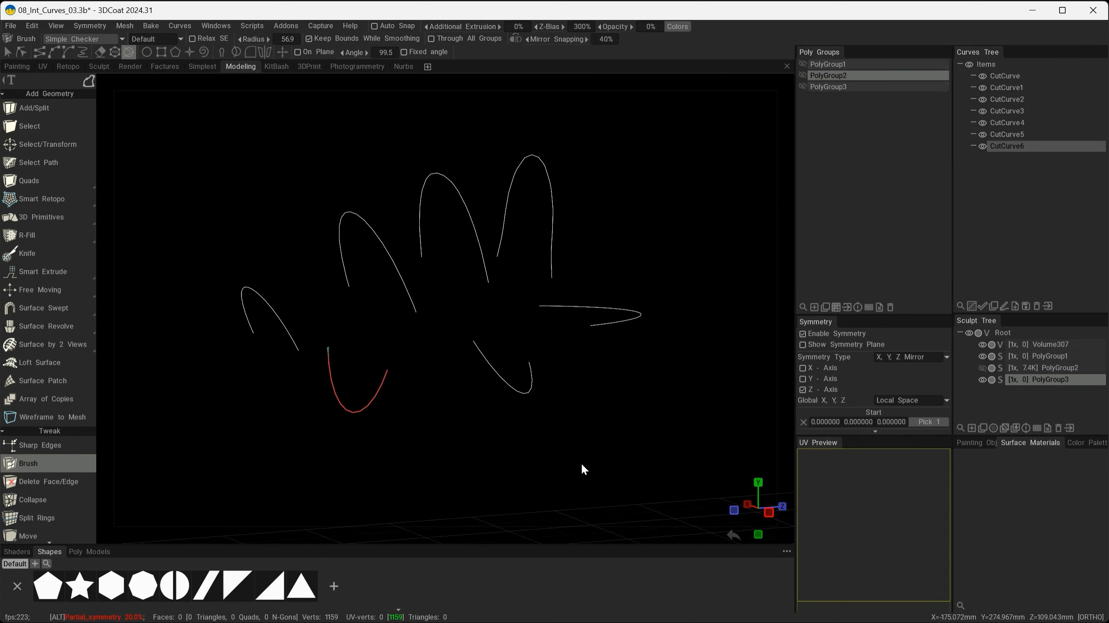